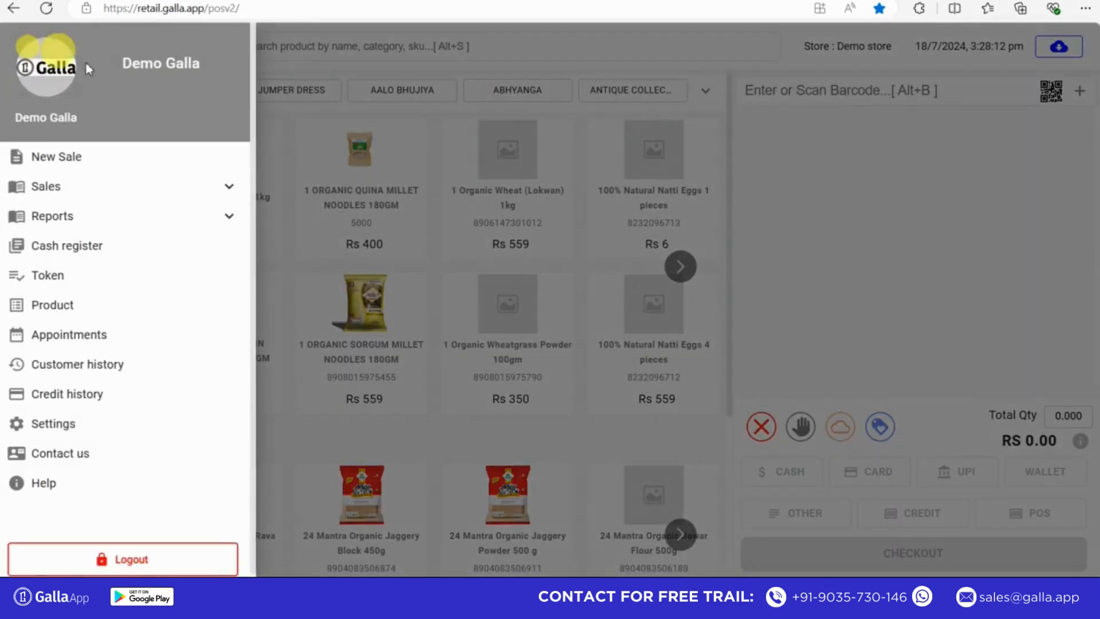
- Start a new sale with 1 Organic Kolam Rice 1kg, 1 Organic Quina Millet Noodles 180GM and 1 Organic Navgrain Millet Noodles 180GM
left_click(111, 160)
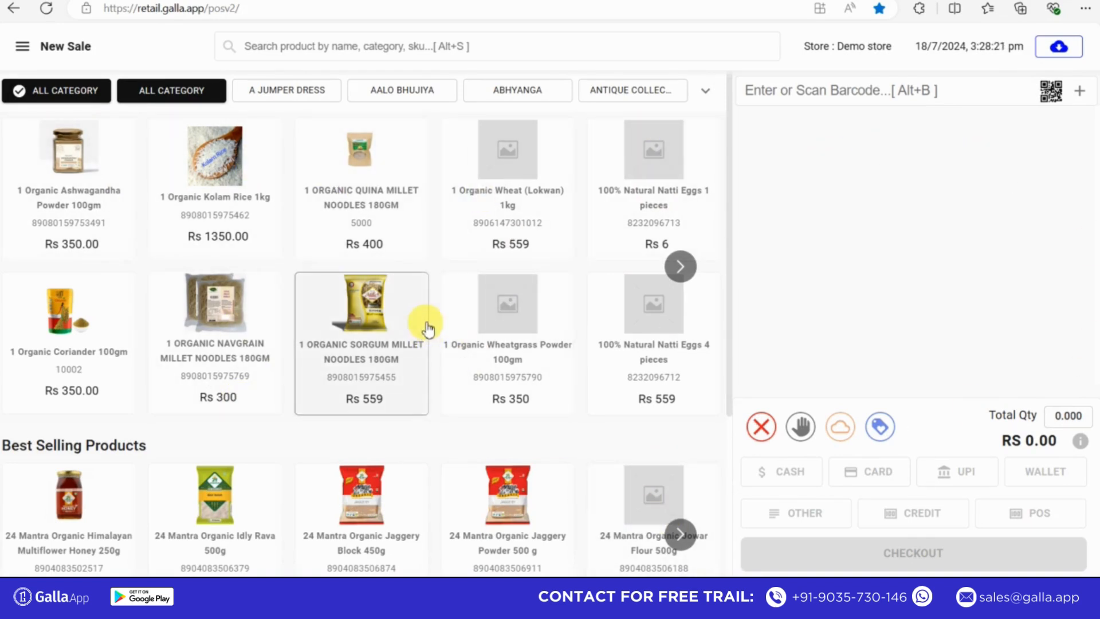
left_click(224, 199)
left_click(399, 179)
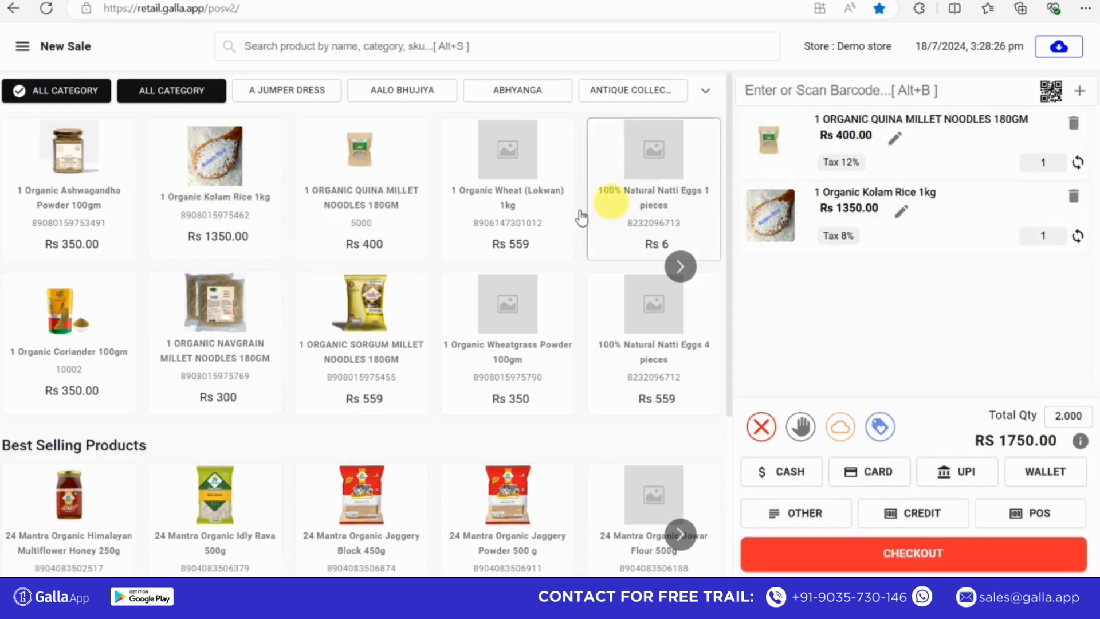
left_click(253, 319)
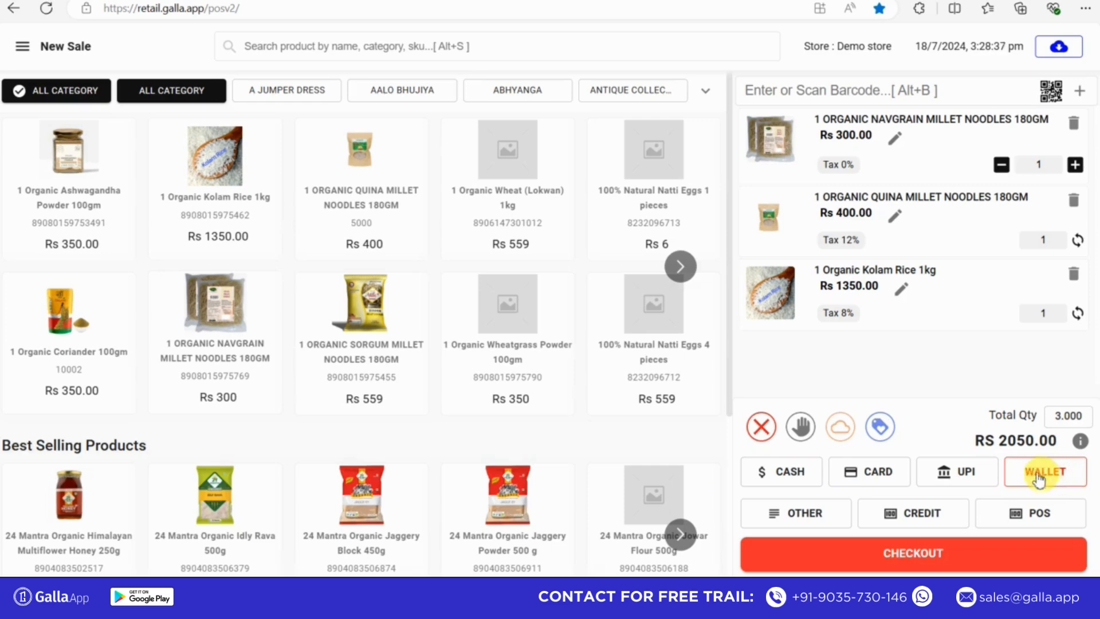
- Generate the bill with UPI payment and print the invoice to a PDF named "invoice 5675" on the Desktop
left_click(967, 475)
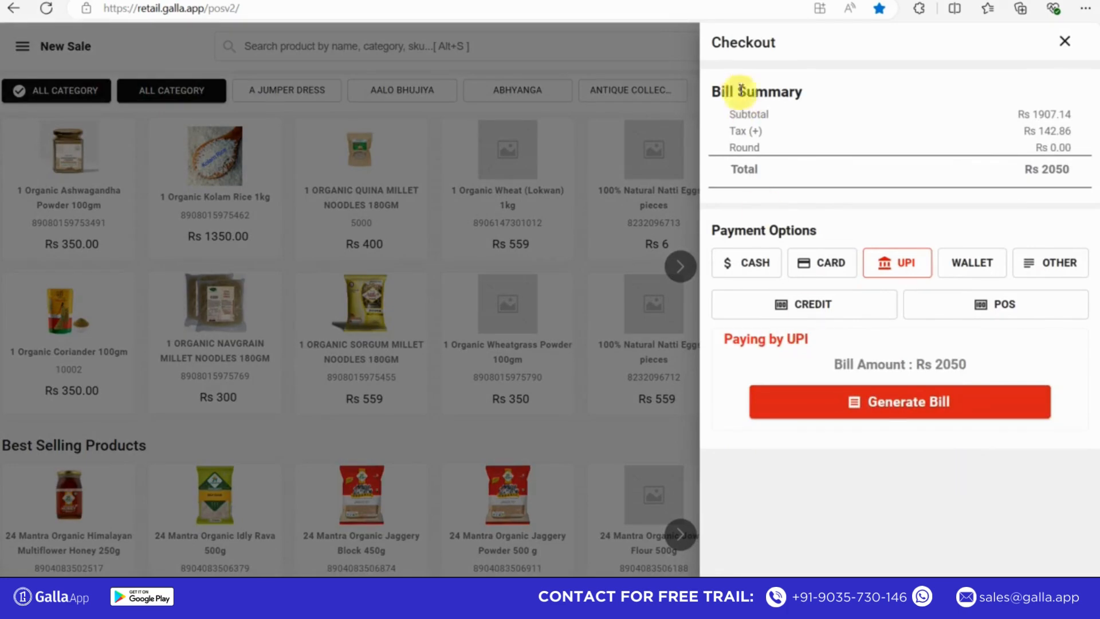
left_click(904, 407)
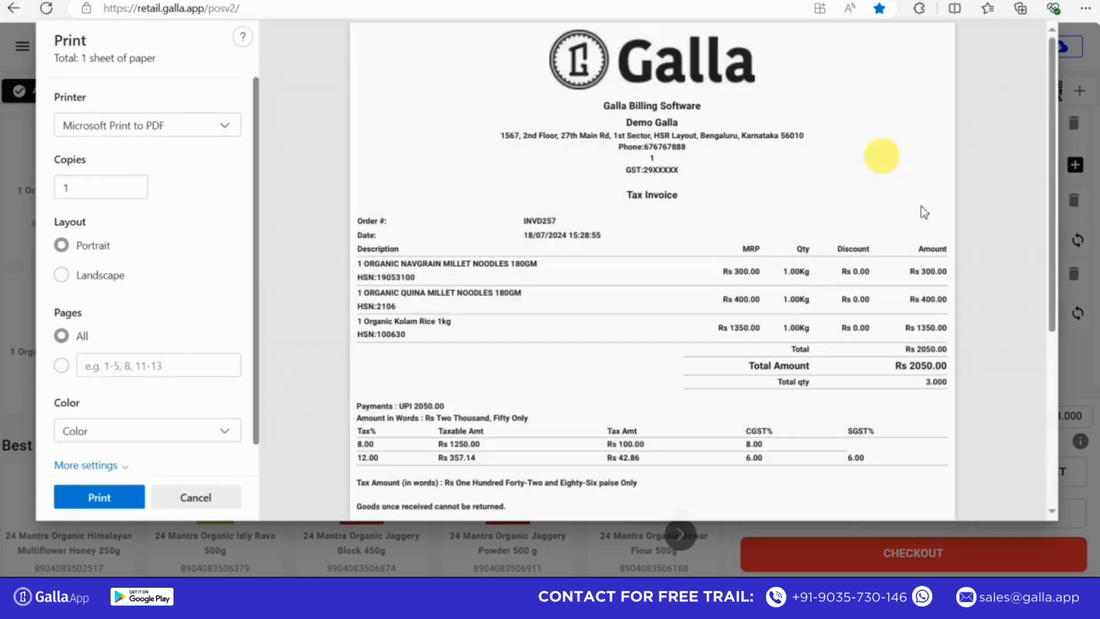
scroll(1052, 172, "down", 5)
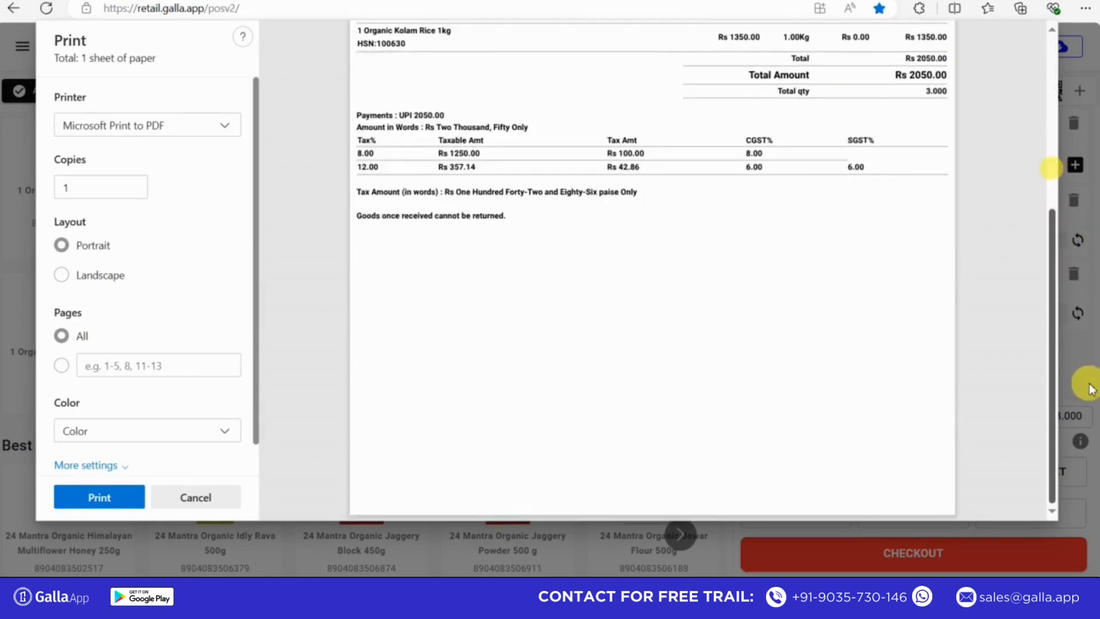
scroll(1049, 167, "up", 5)
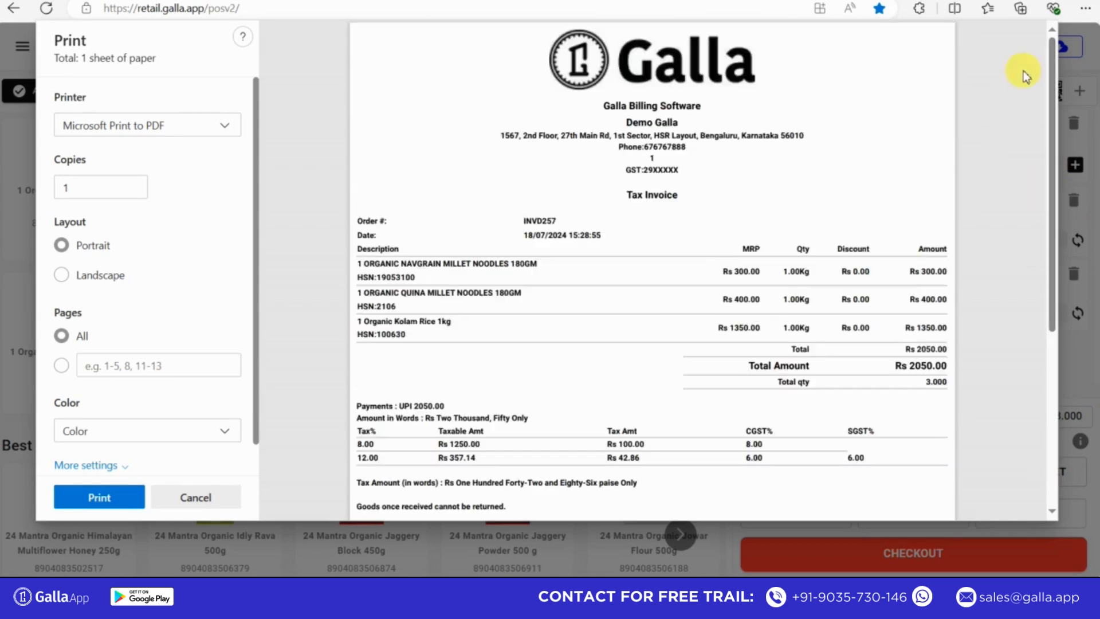
left_click(100, 499)
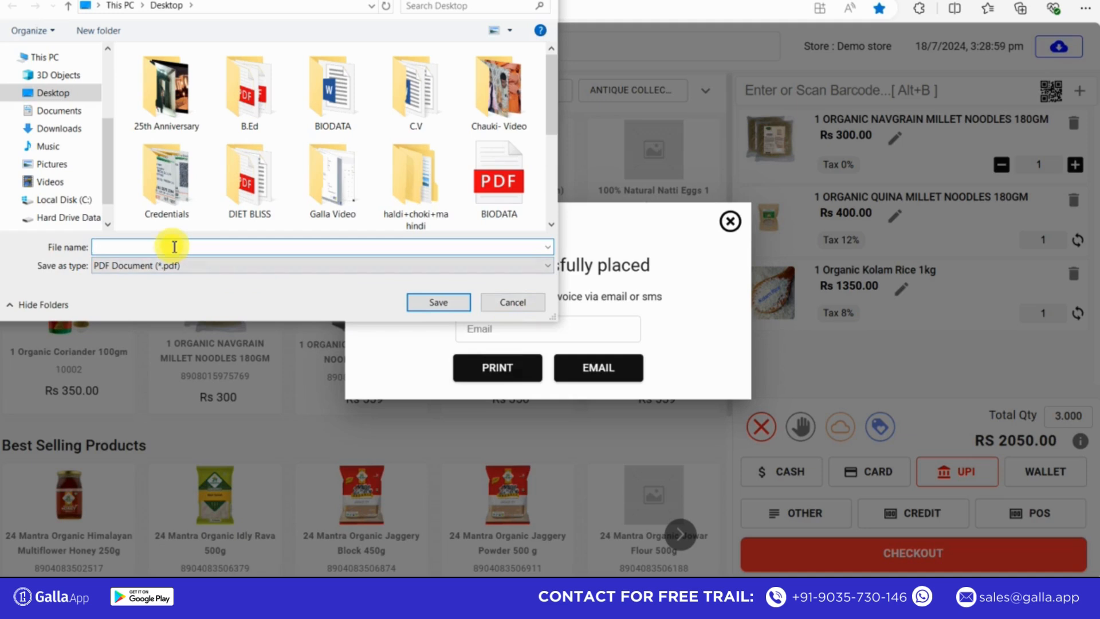
type("invoice 5675")
left_click(438, 302)
- Email the invoice to the saved e-mail address and close the order confirmation
left_click(485, 324)
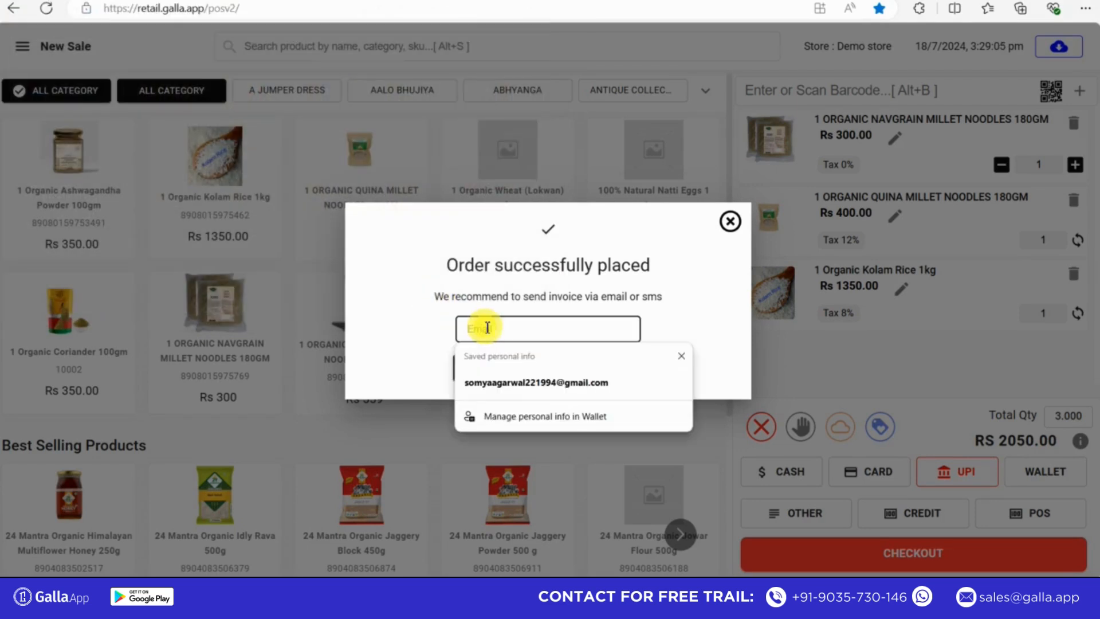
left_click(492, 381)
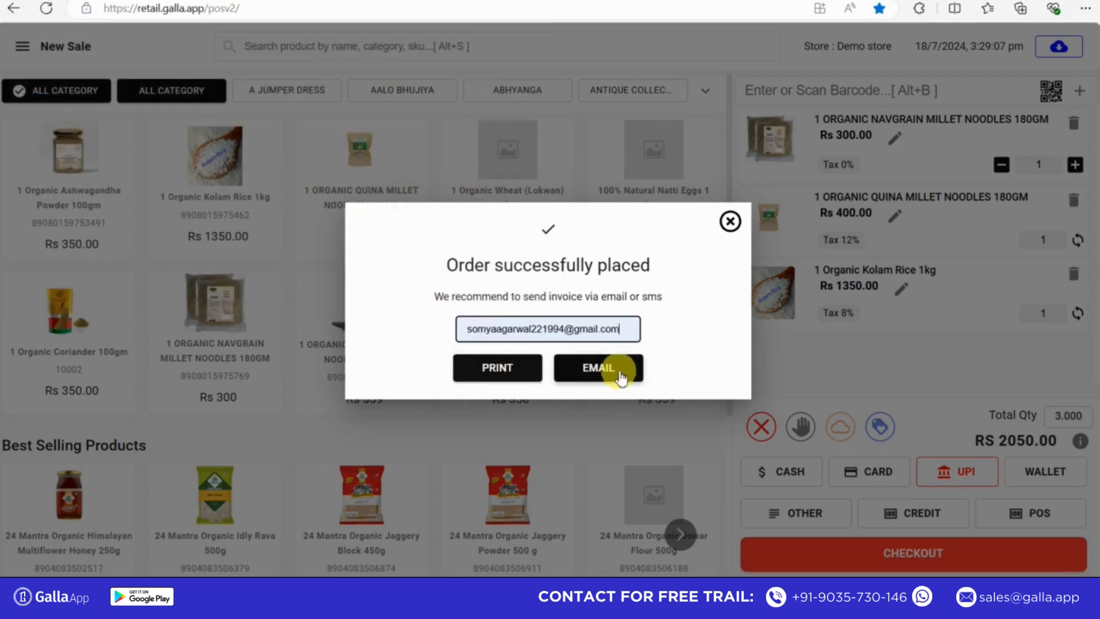
left_click(620, 373)
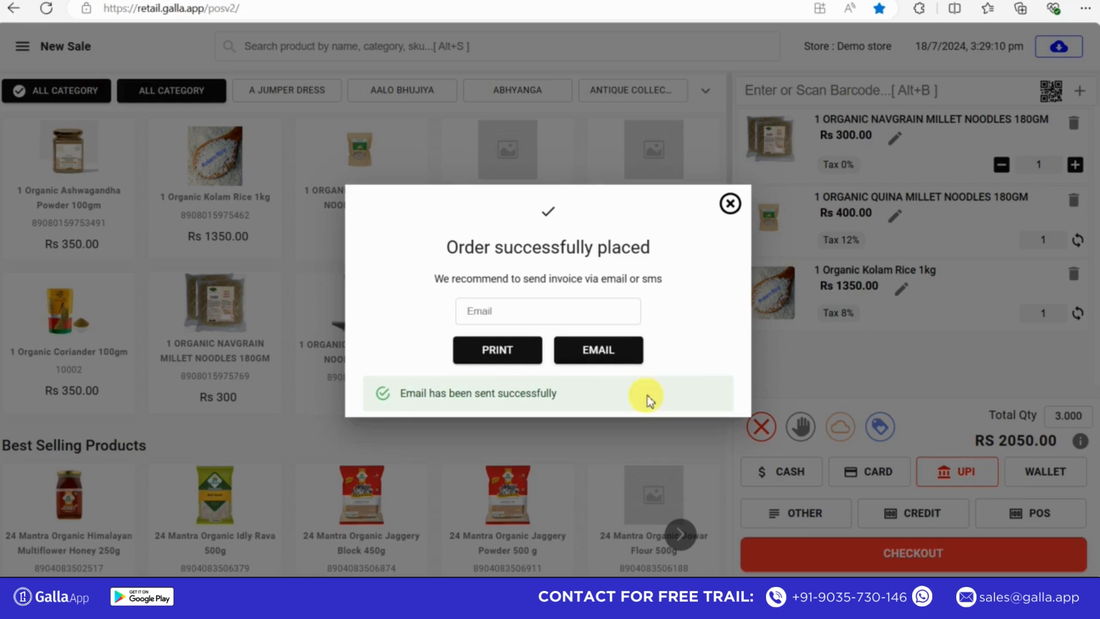
left_click(730, 204)
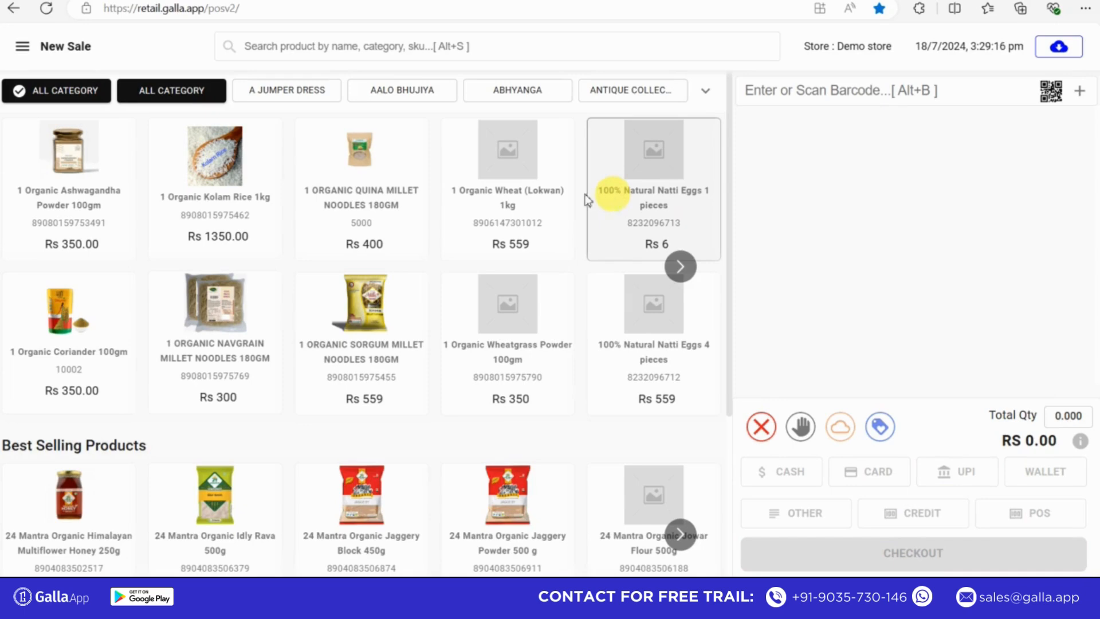
- Open the Sales Report and check both the offline and the online sales records
left_click(24, 48)
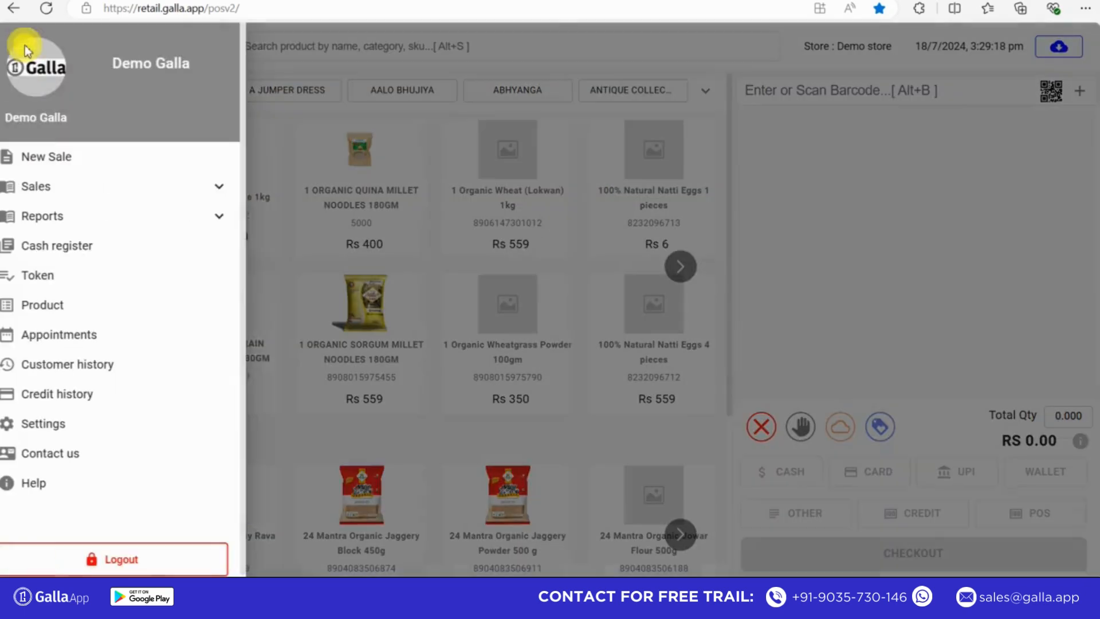
left_click(60, 219)
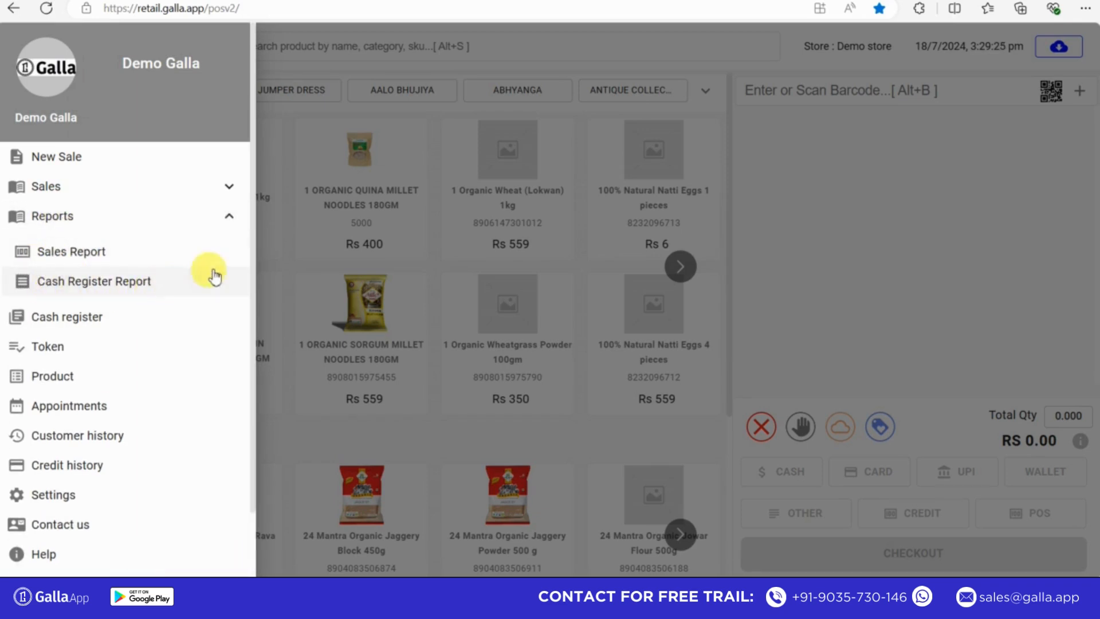
left_click(113, 261)
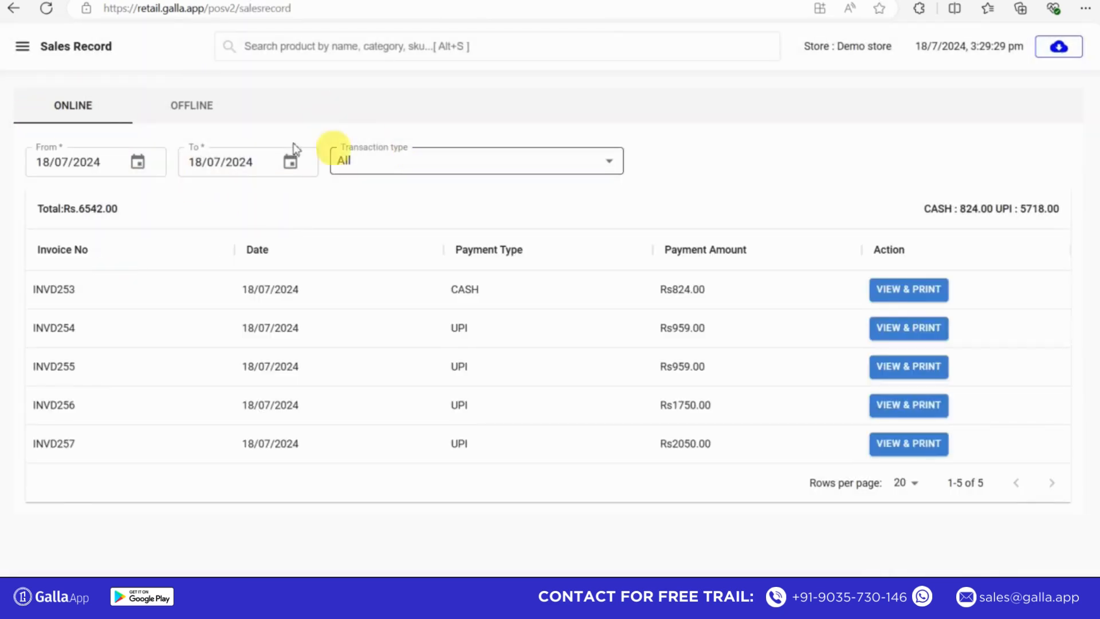
left_click(193, 107)
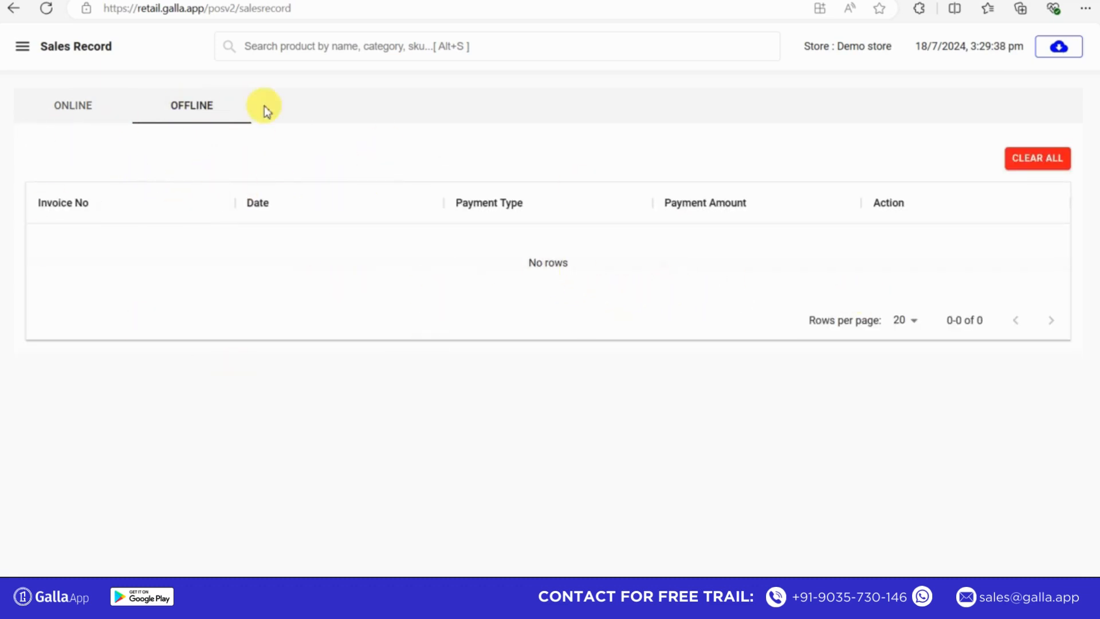
left_click(85, 109)
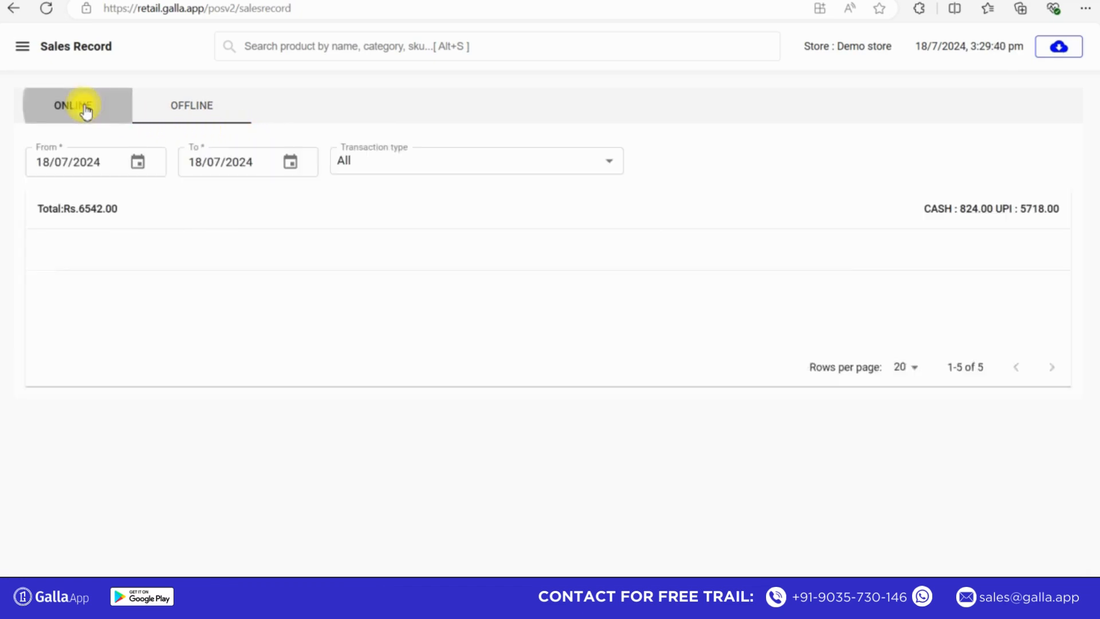
- Filter the online sales records from 17/07/2024 to 18/07/2024, keeping the transaction type at All
left_click(137, 164)
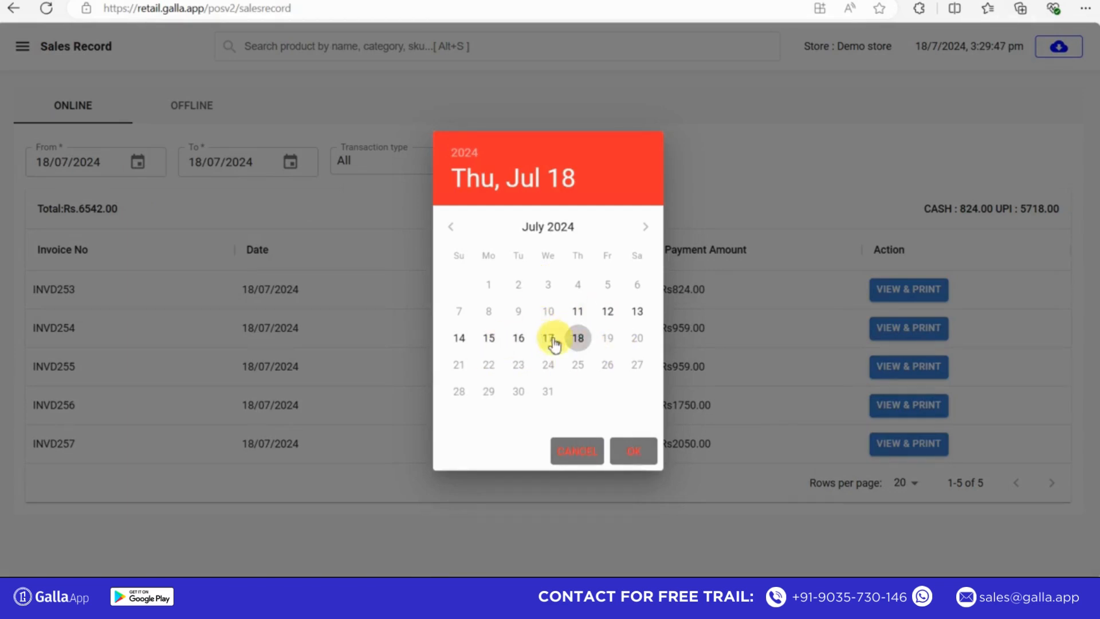
left_click(552, 340)
left_click(631, 450)
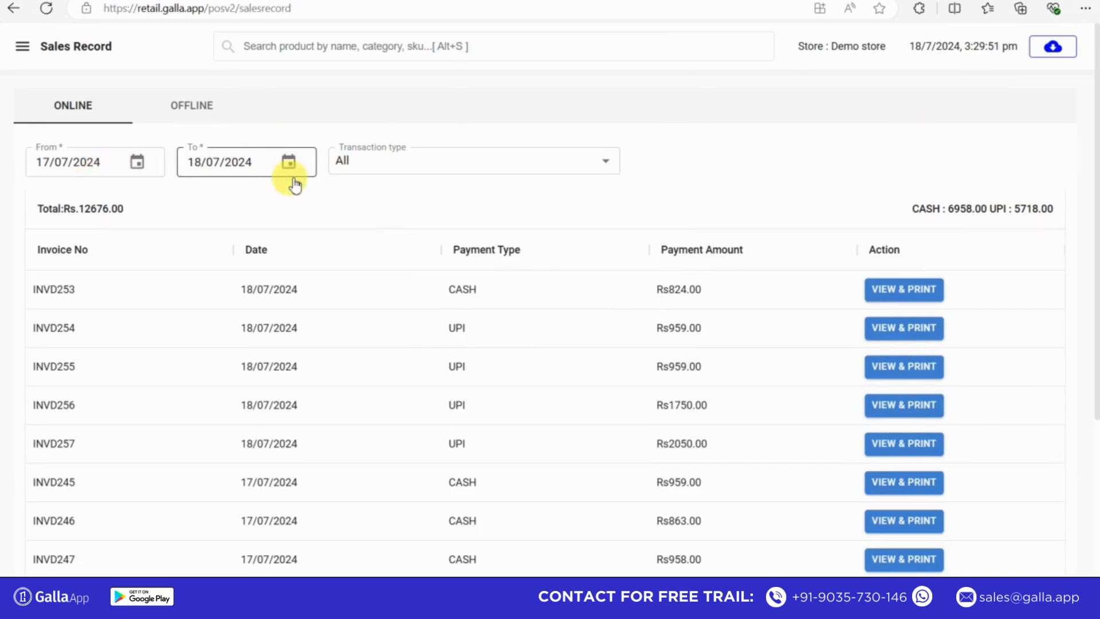
left_click(371, 165)
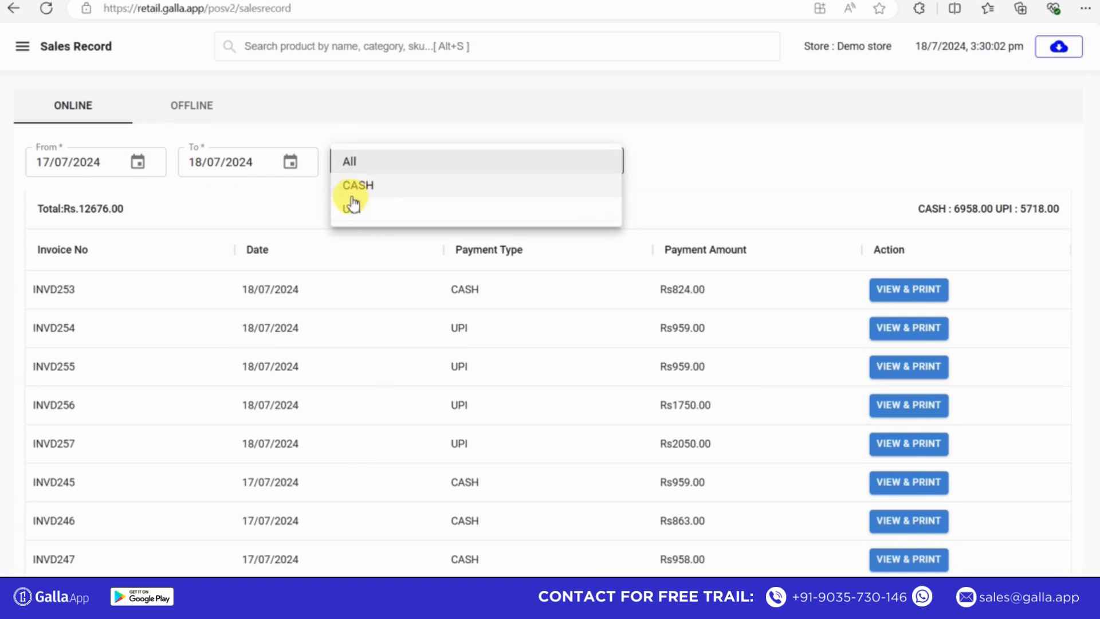
left_click(367, 166)
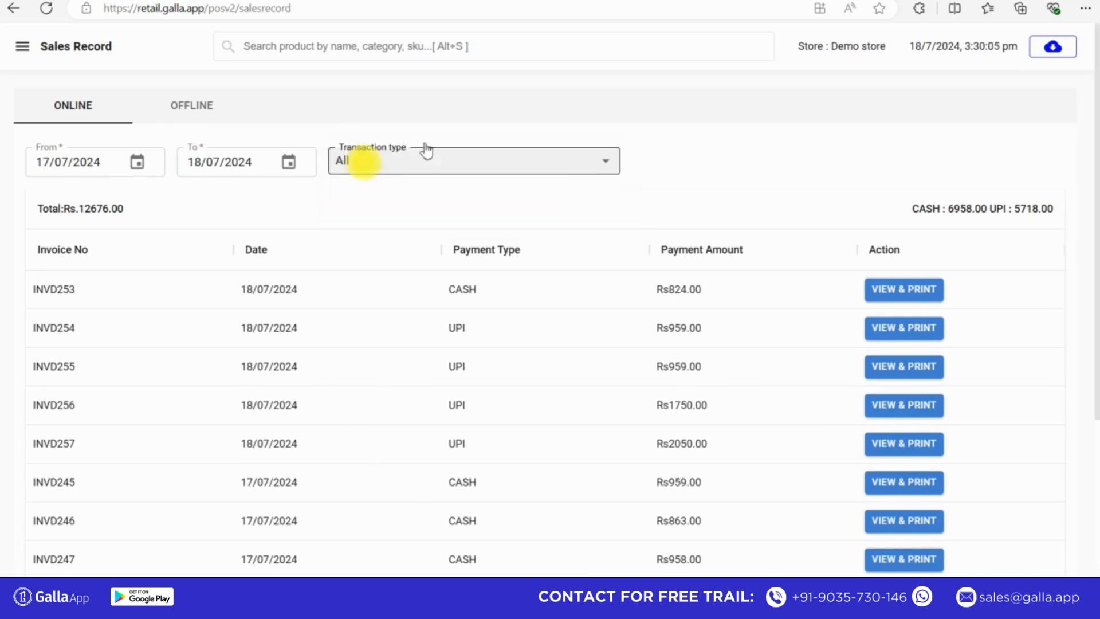
- View the Rs 824.00 cash sale of 18/07/2024, print its invoice to a PDF on the Desktop, and close its details
scroll(1092, 223, "down", 2)
scroll(1089, 327, "down", 2)
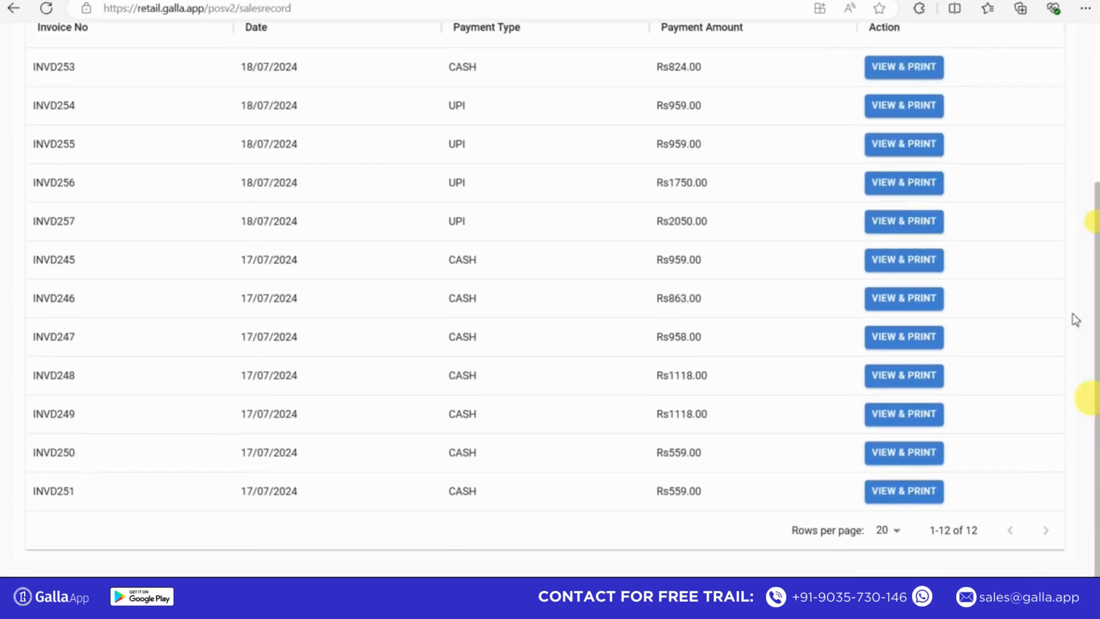
scroll(1074, 317, "up", 4)
left_click(881, 294)
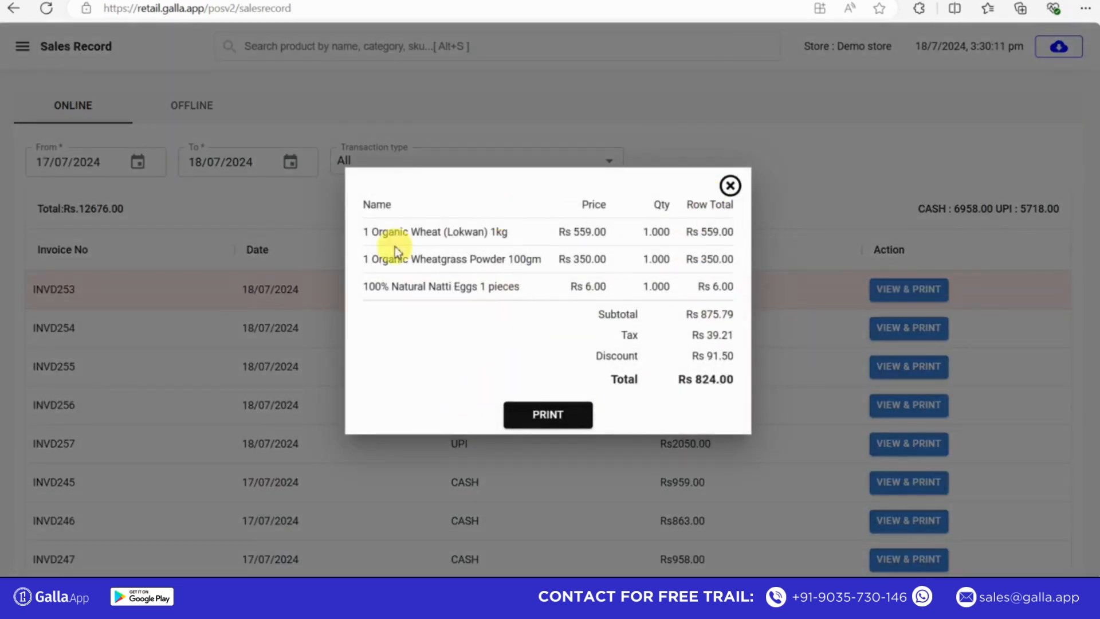
left_click(552, 420)
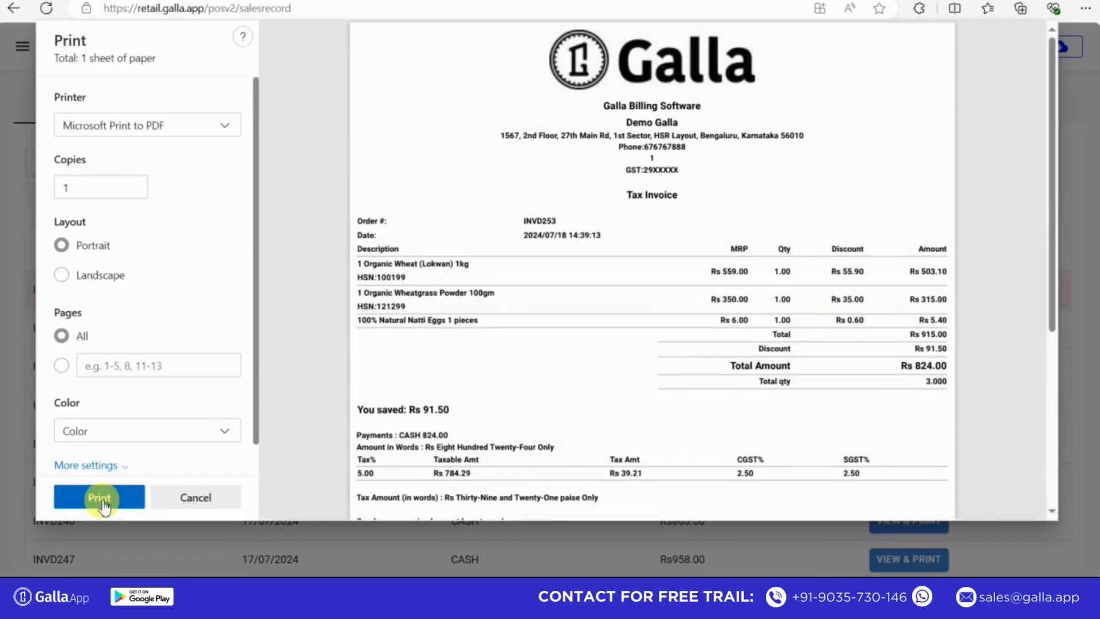
left_click(100, 498)
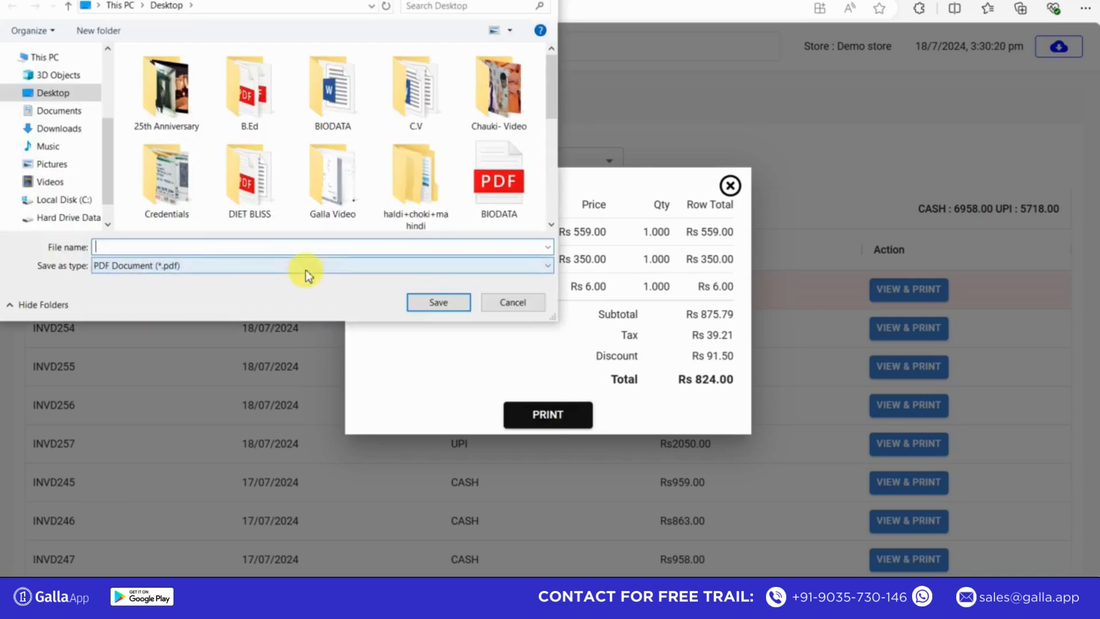
type("invoice 56")
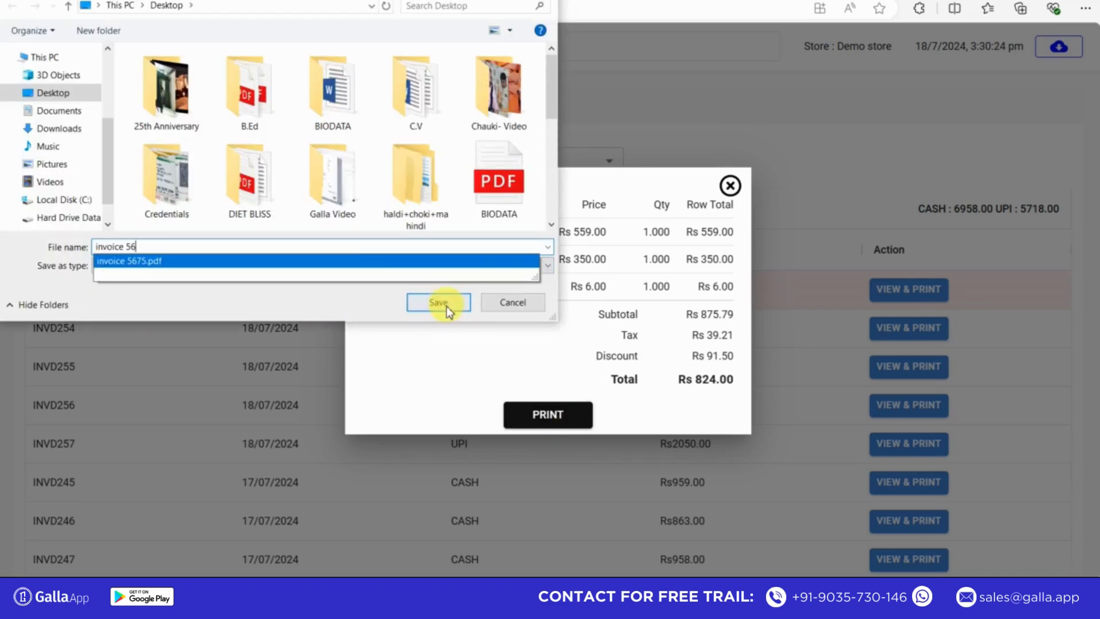
left_click(446, 304)
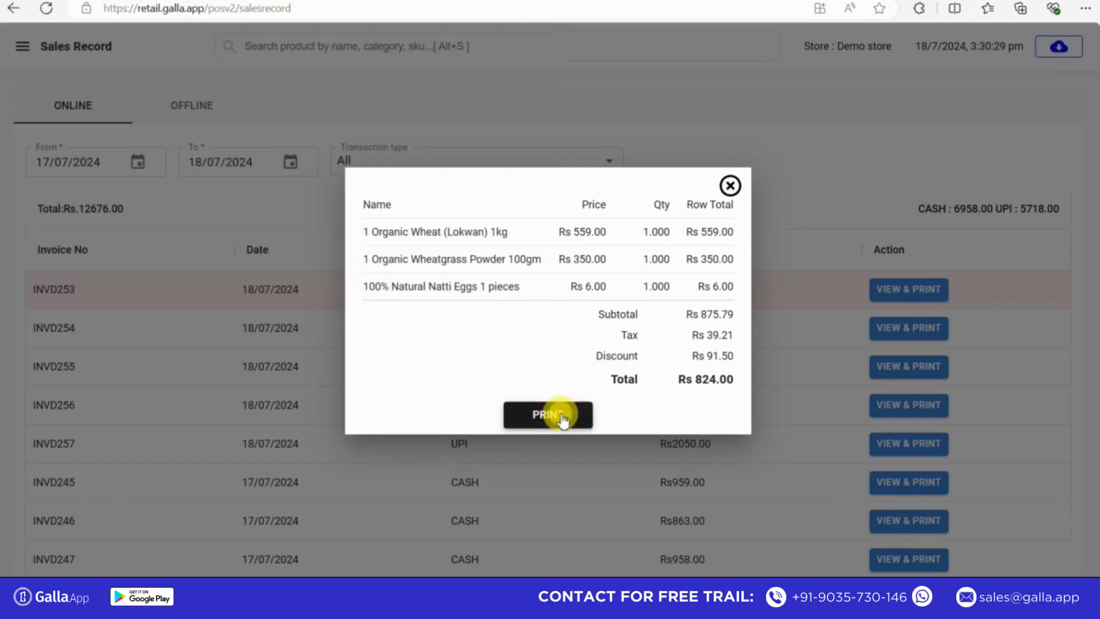
left_click(560, 416)
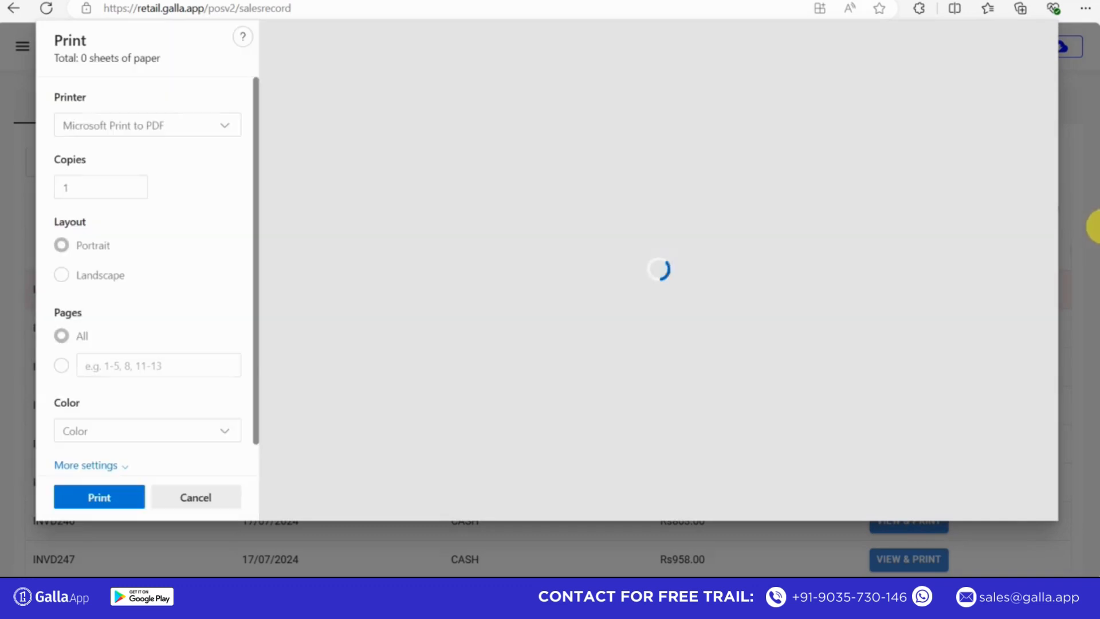
left_click(189, 499)
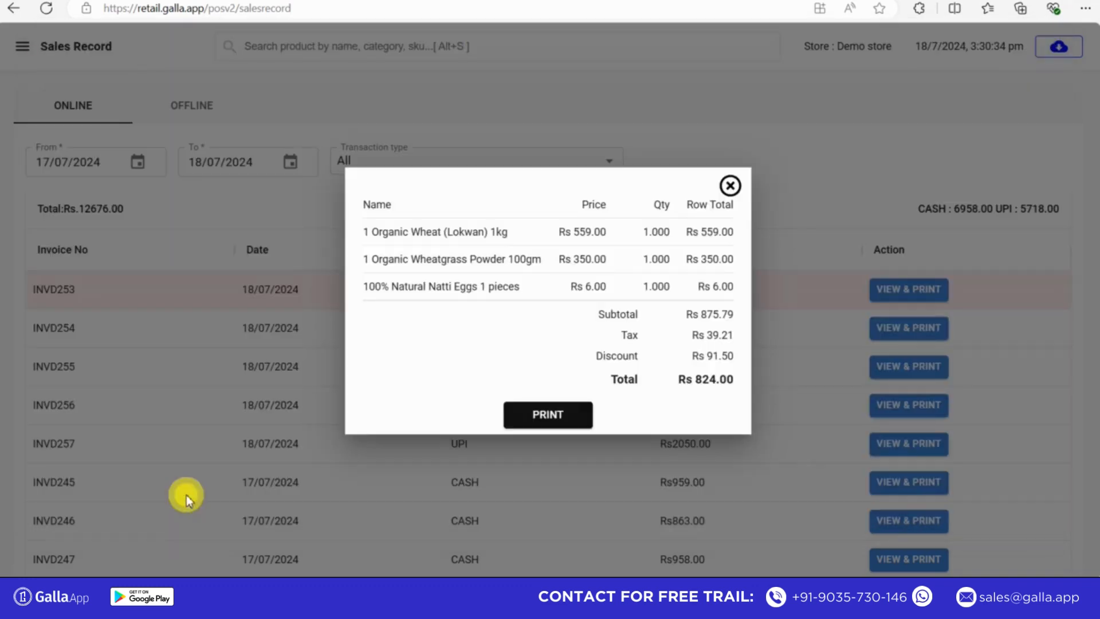
left_click(730, 185)
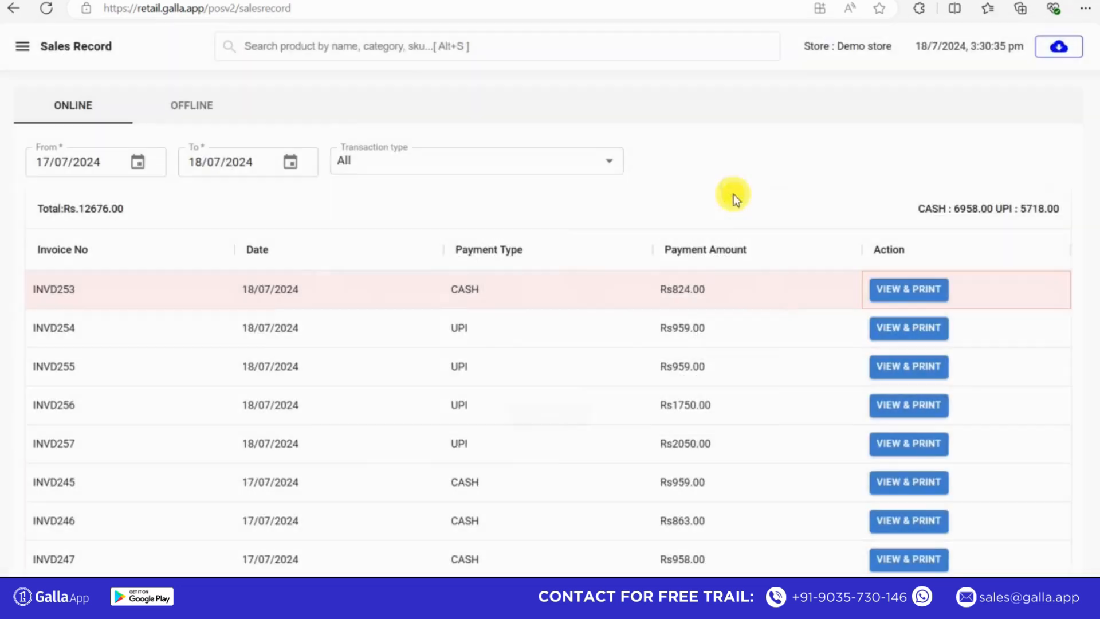
- Open the Cash Register Report and review the day's total amounts and payment modes
left_click(26, 49)
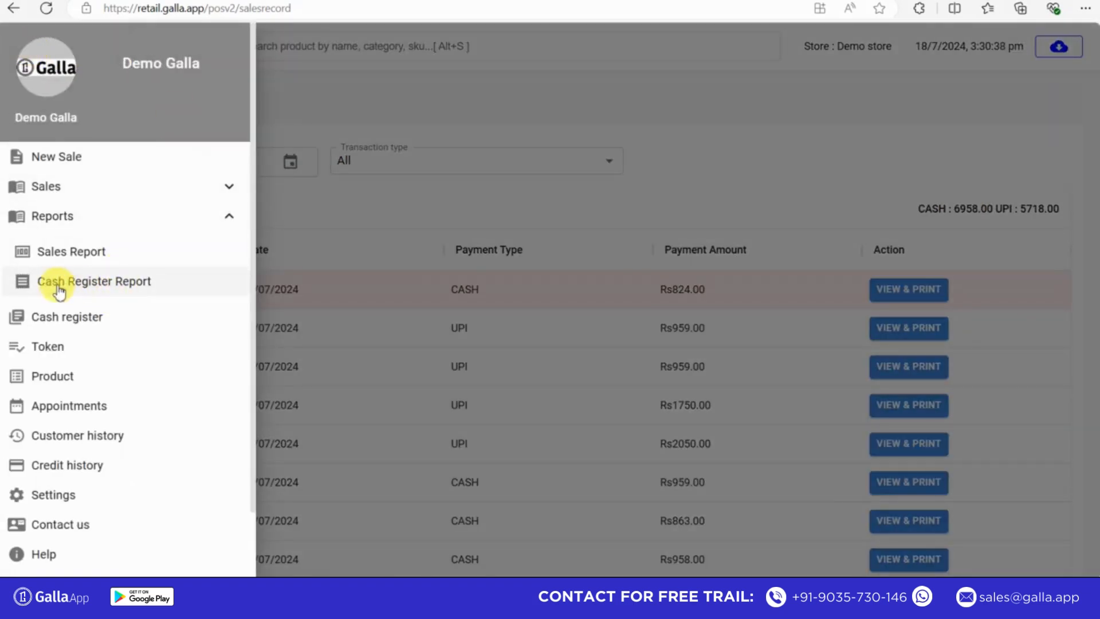
left_click(171, 290)
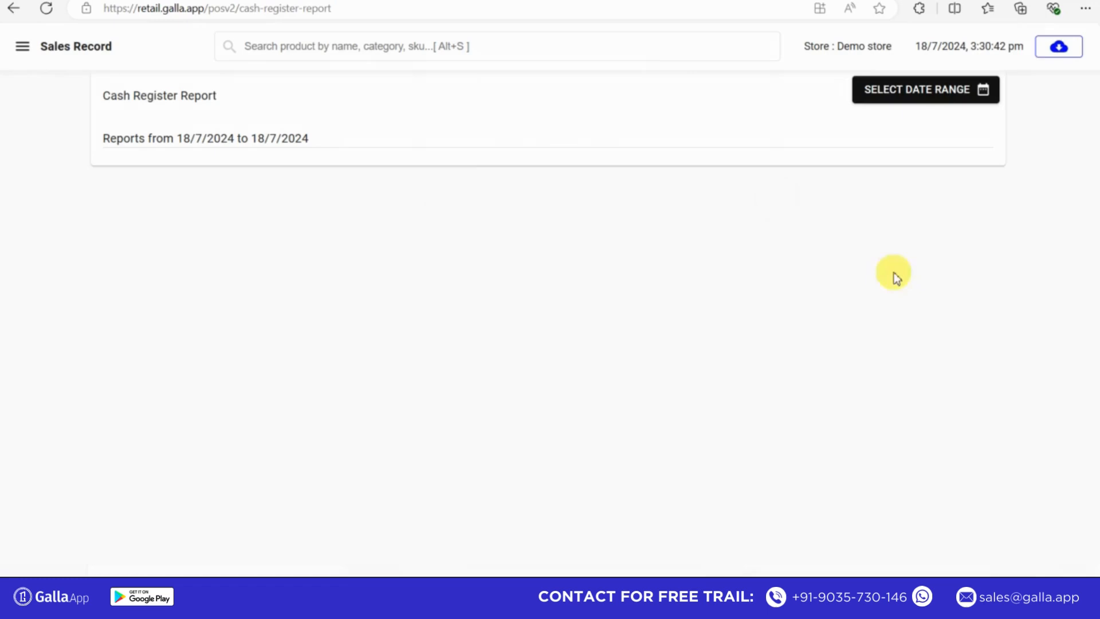
scroll(1096, 241, "down", 3)
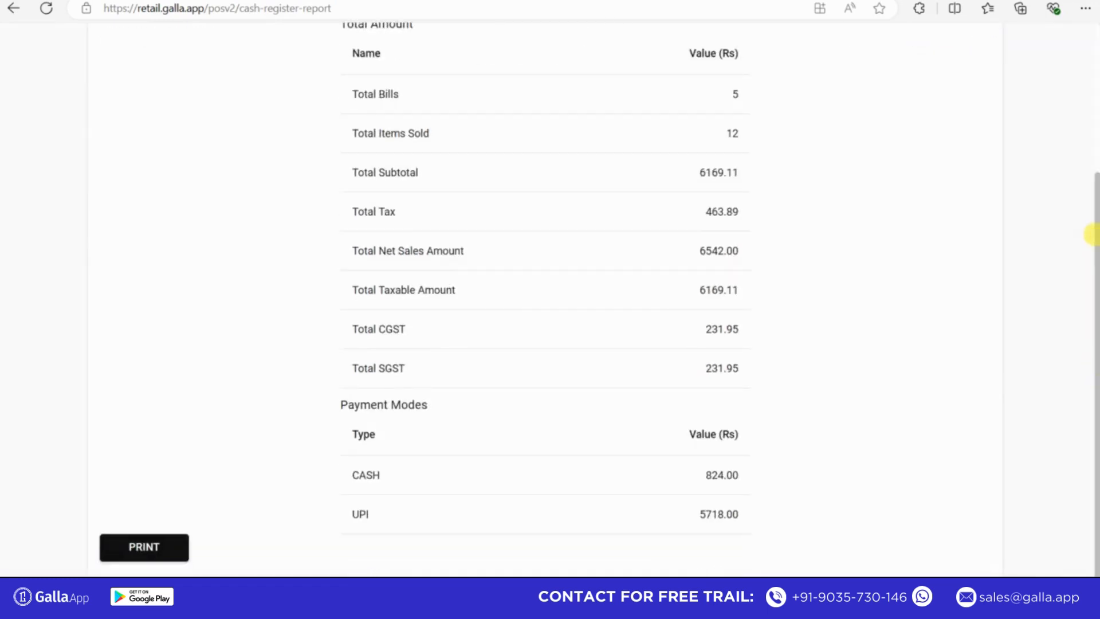
scroll(1094, 238, "up", 3)
scroll(1061, 207, "down", 3)
scroll(1066, 298, "up", 3)
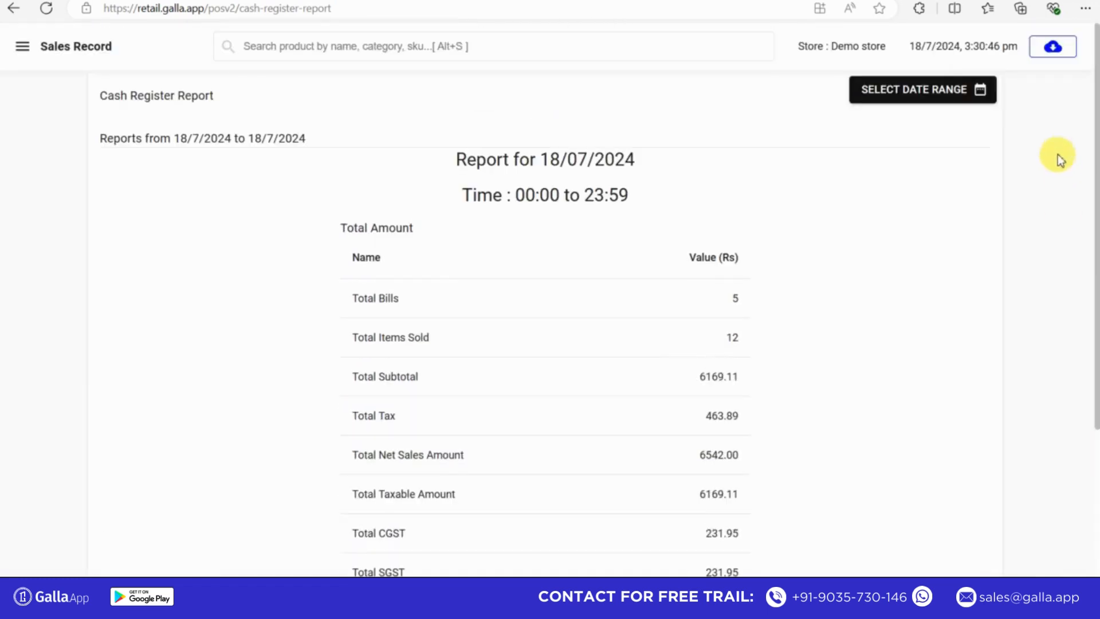
- Set the Cash Register Report's date range to 01/07/2024 to 17/07/2024 and review its total amounts and payment modes
left_click(934, 95)
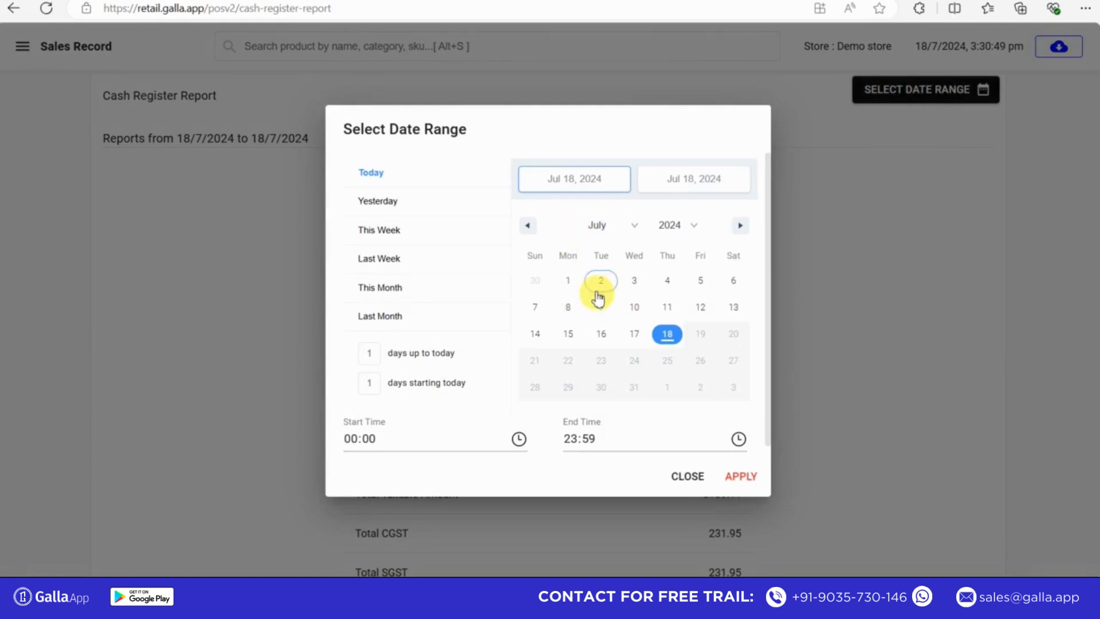
left_click(573, 284)
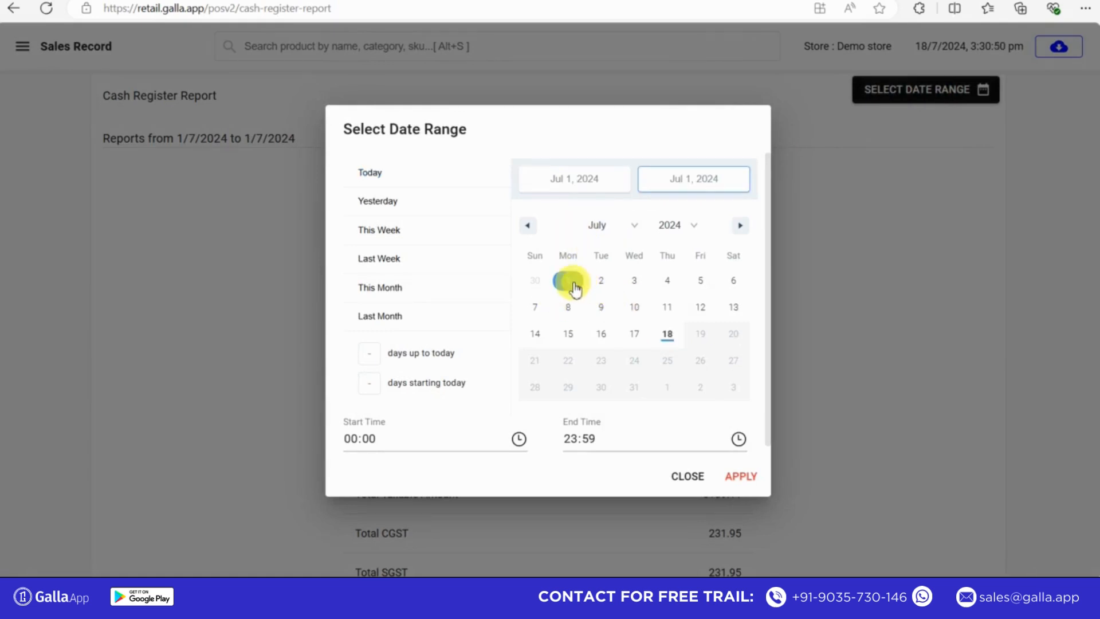
left_click(636, 335)
left_click(743, 476)
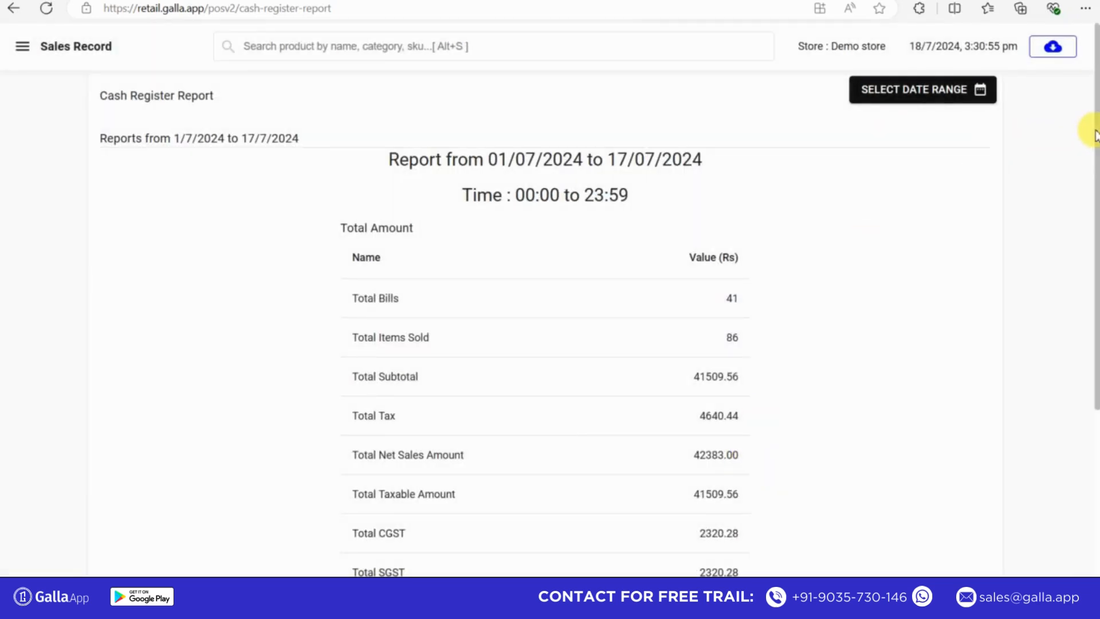
scroll(1089, 258, "down", 5)
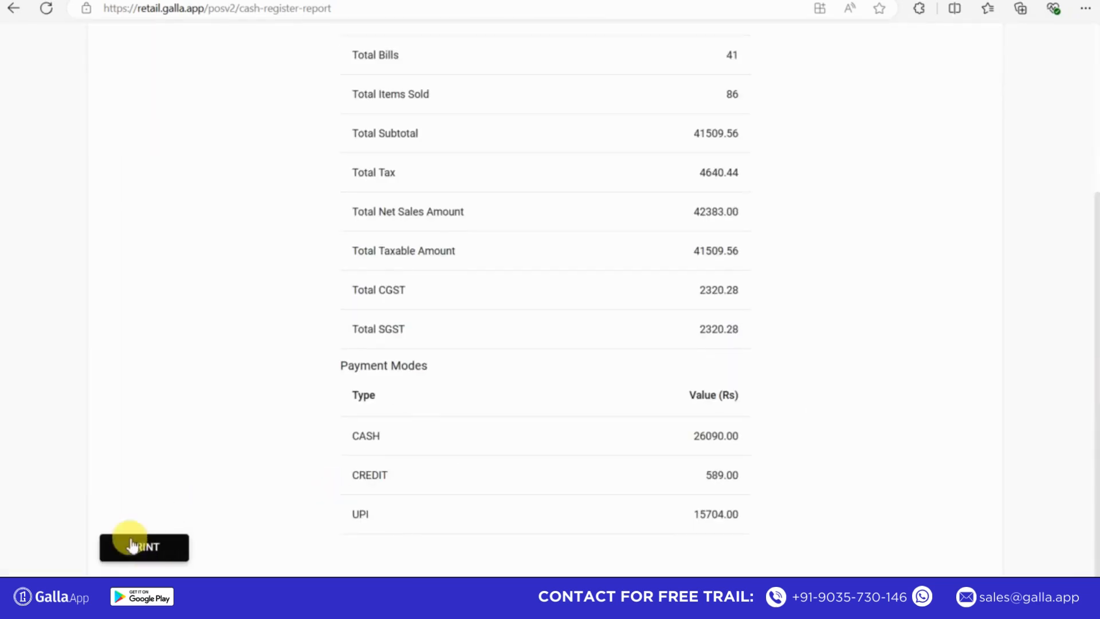
left_click_drag(1094, 399, 1074, 218)
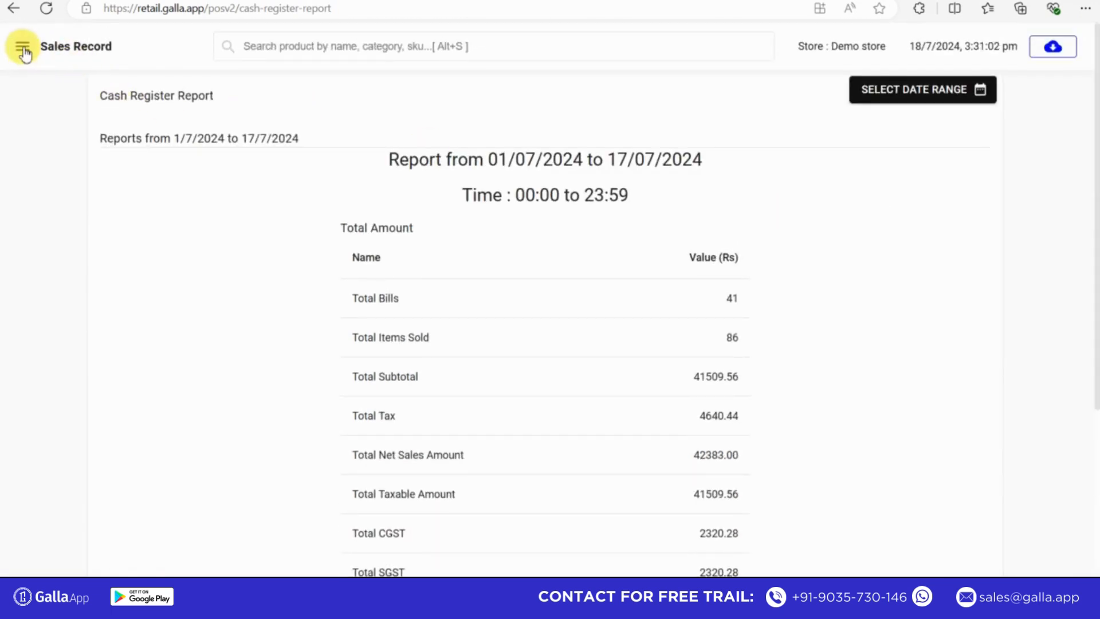
- Generate a token for one each of Organic Kolam Rice 1kg, Organic Quina Millet Noodles 180GM and Organic Navgrain Millet Noodles 180GM
left_click(23, 49)
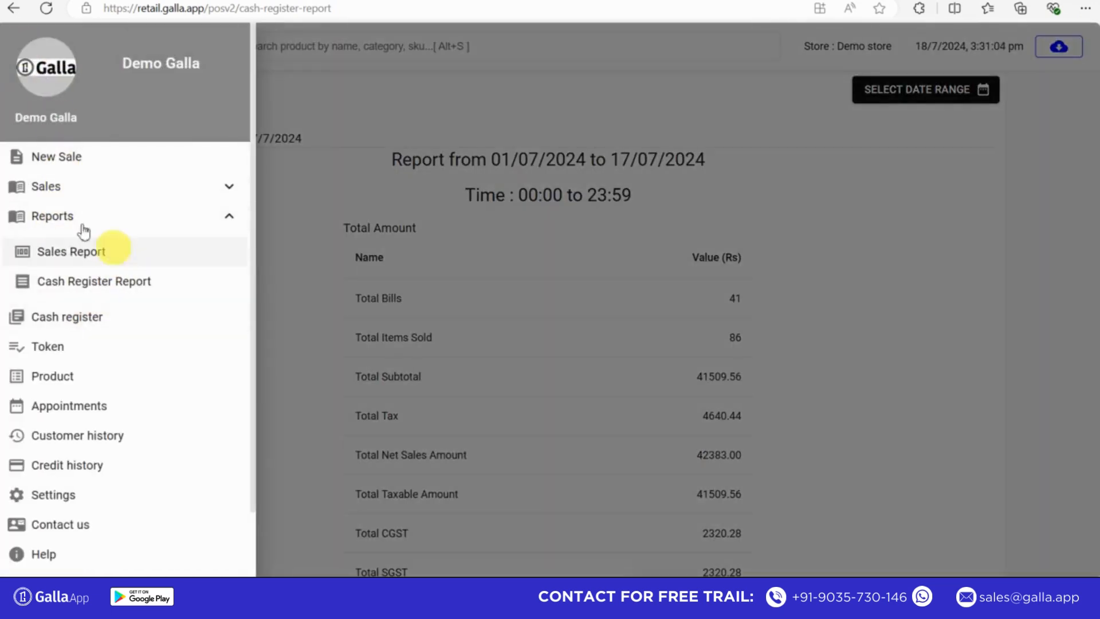
left_click(195, 222)
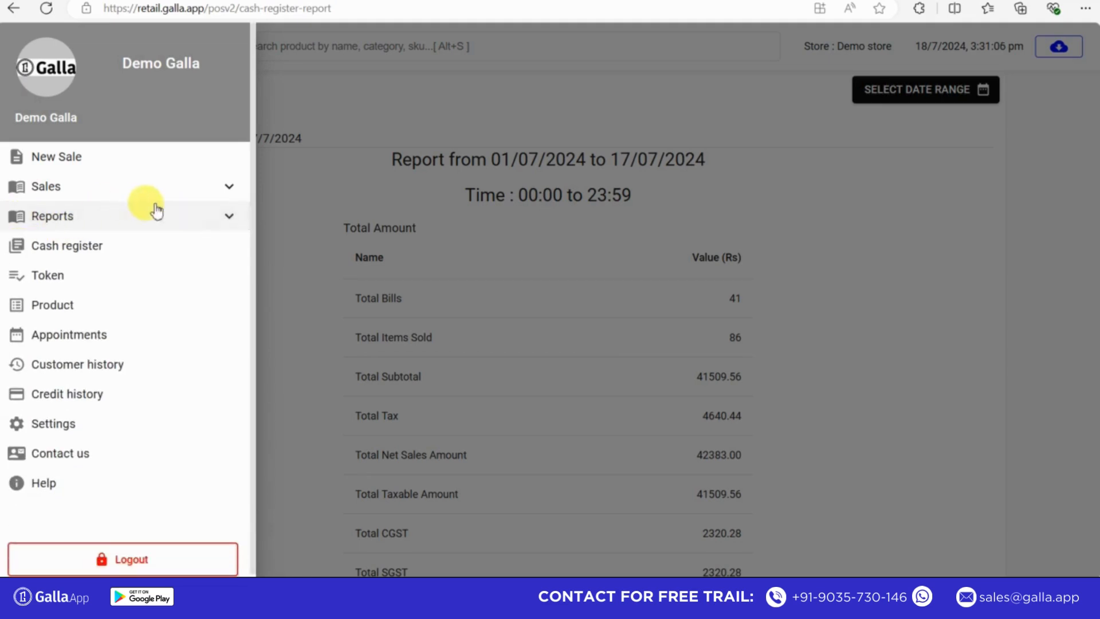
left_click(90, 279)
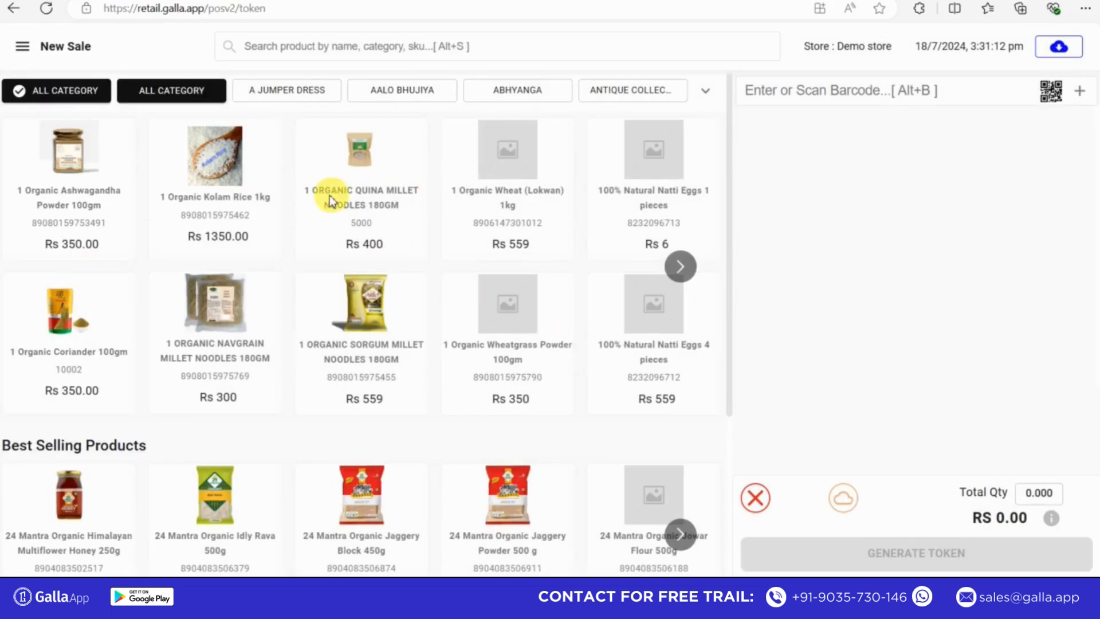
left_click(205, 181)
left_click(236, 309)
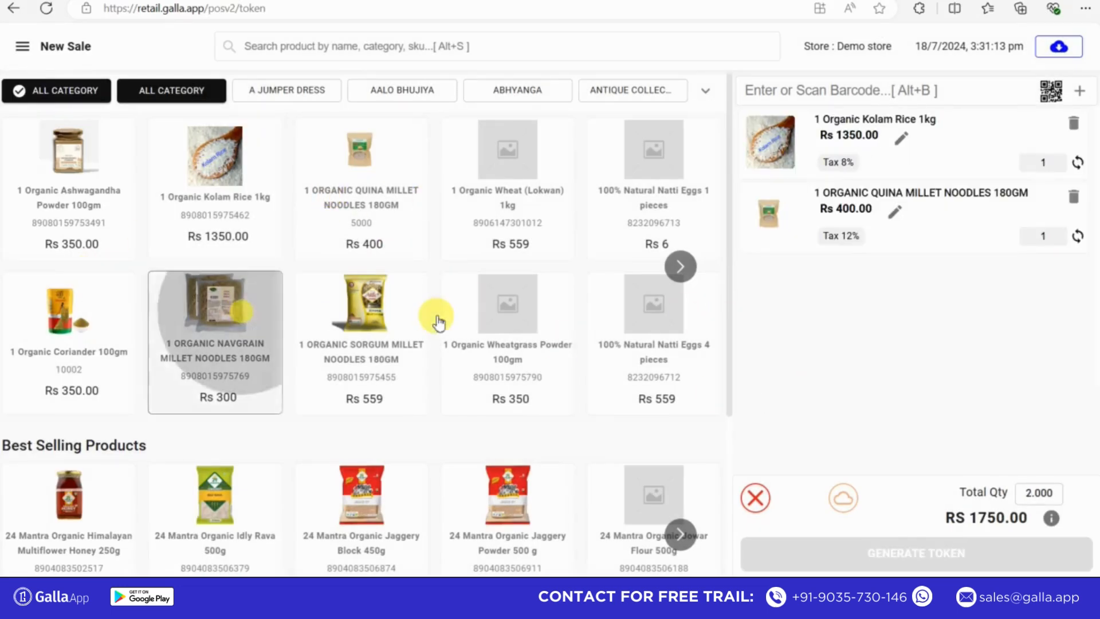
left_click(949, 558)
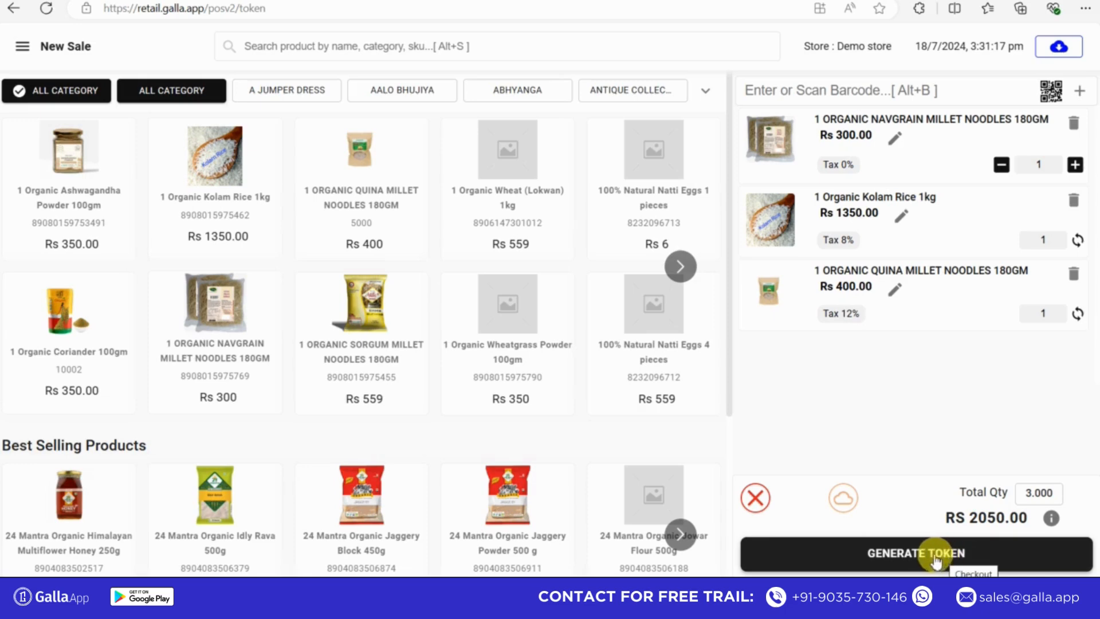
left_click(933, 556)
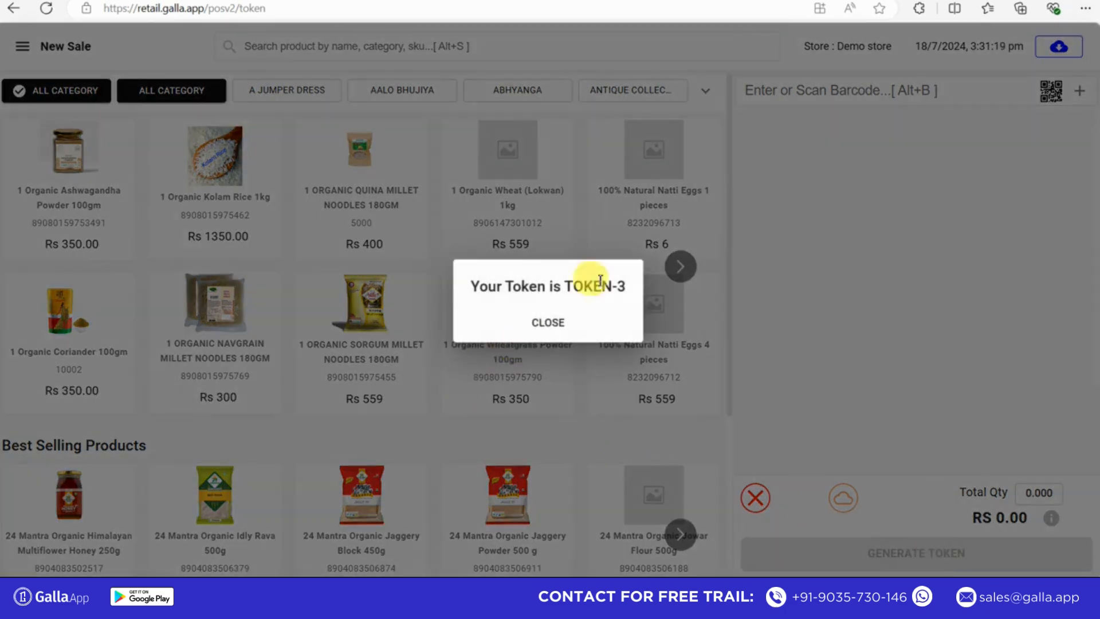
left_click(539, 324)
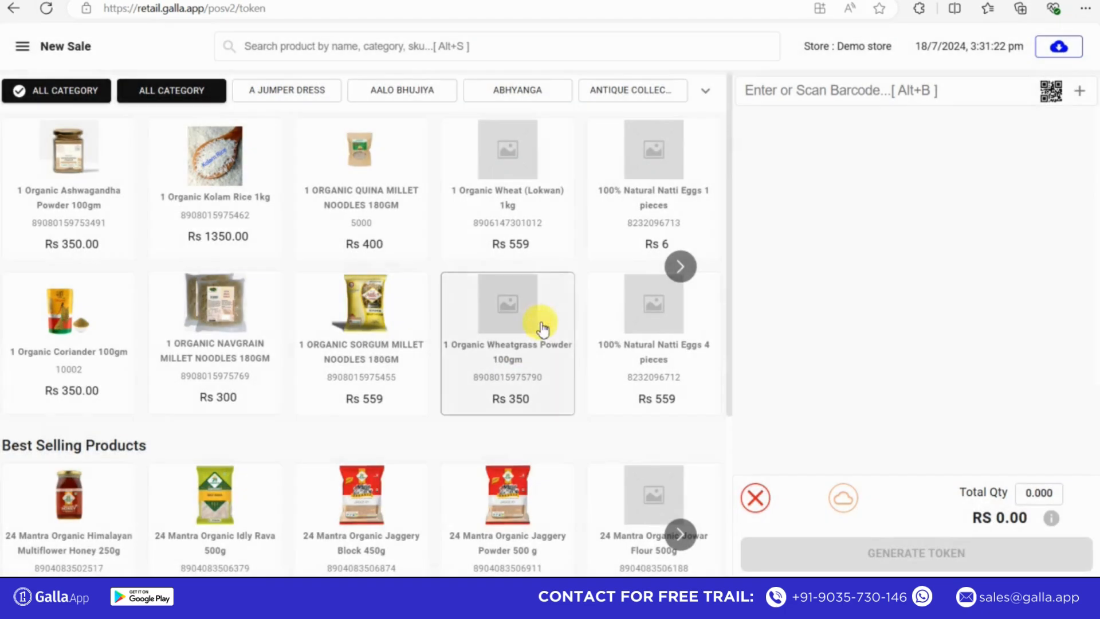
- Open the product catalog and look through the items' barcodes, prices, taxes, quantities and categories
left_click(22, 46)
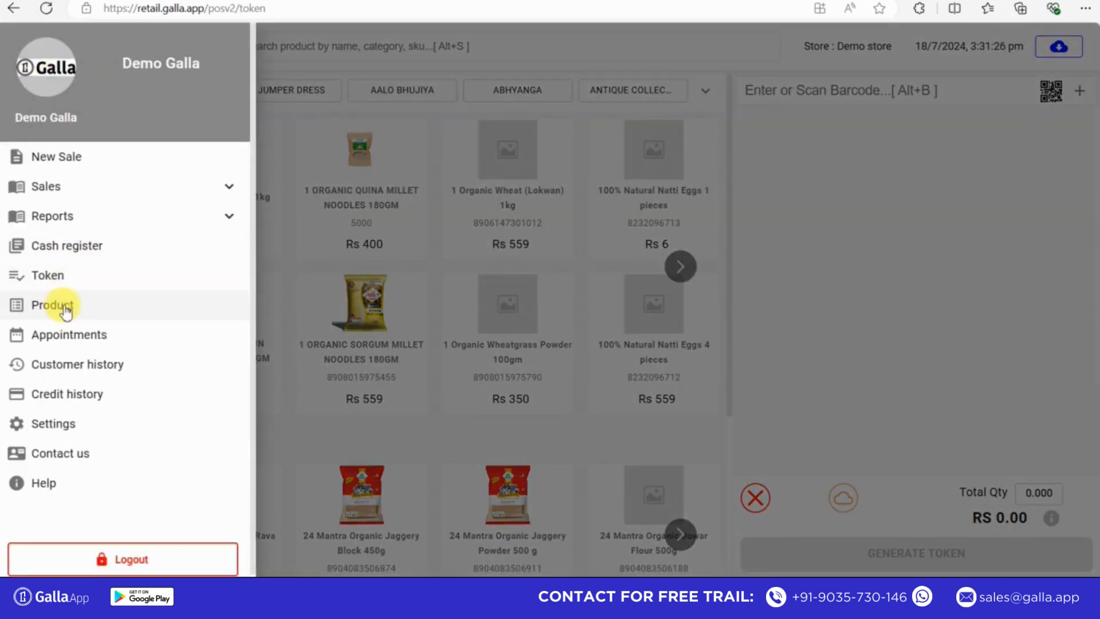
left_click(86, 310)
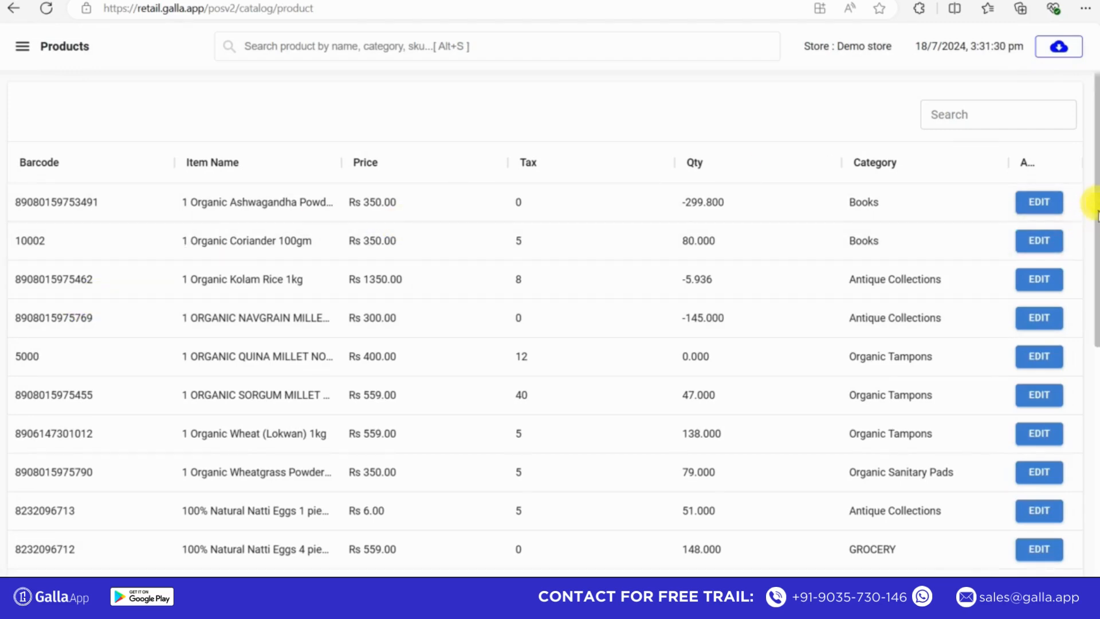
scroll(1098, 215, "down", 5)
scroll(1084, 206, "up", 5)
scroll(1087, 218, "down", 1)
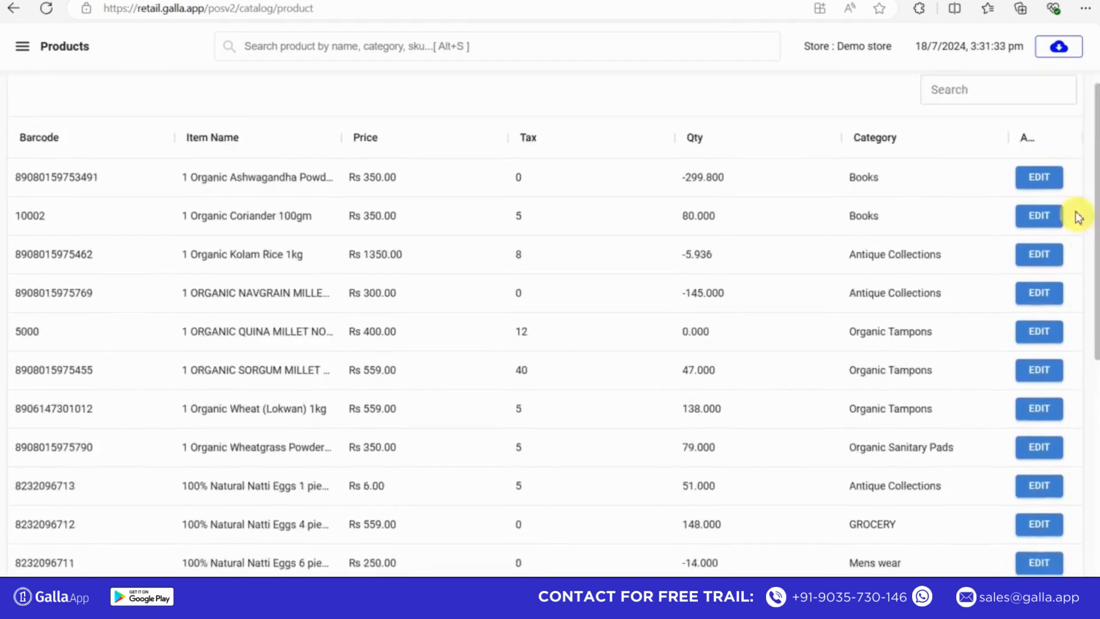
scroll(1076, 214, "up", 1)
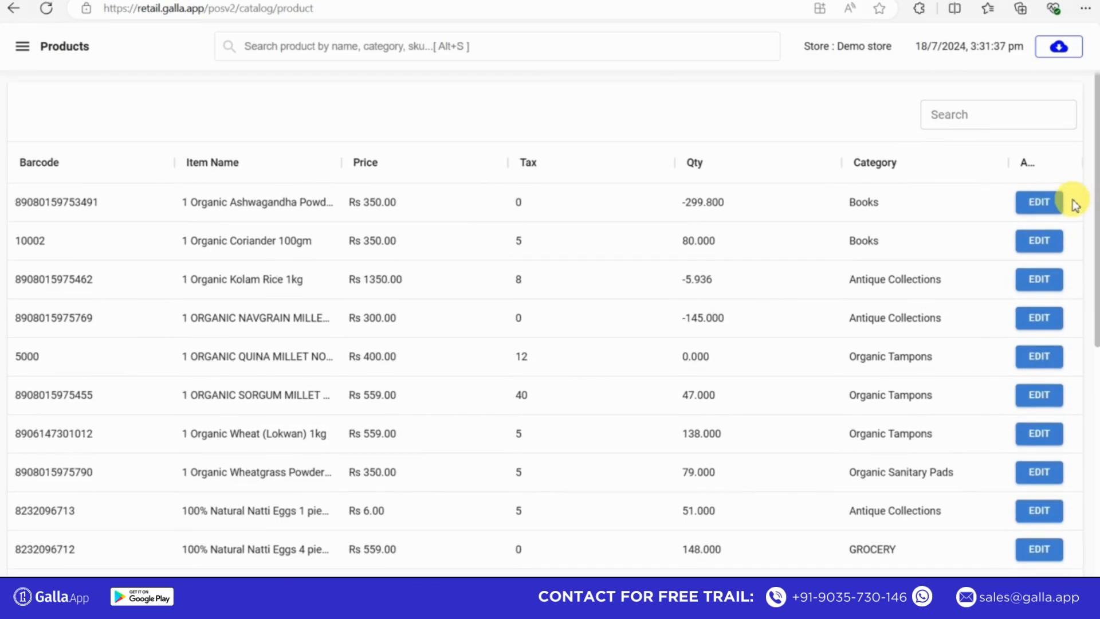
scroll(1083, 252, "down", 3)
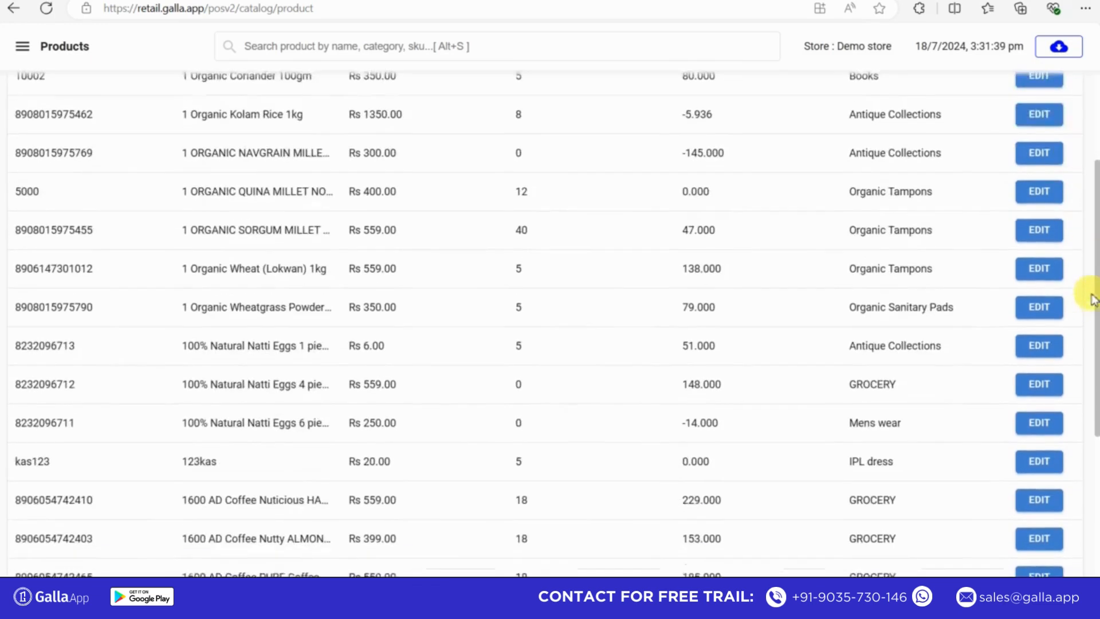
scroll(1080, 224, "up", 3)
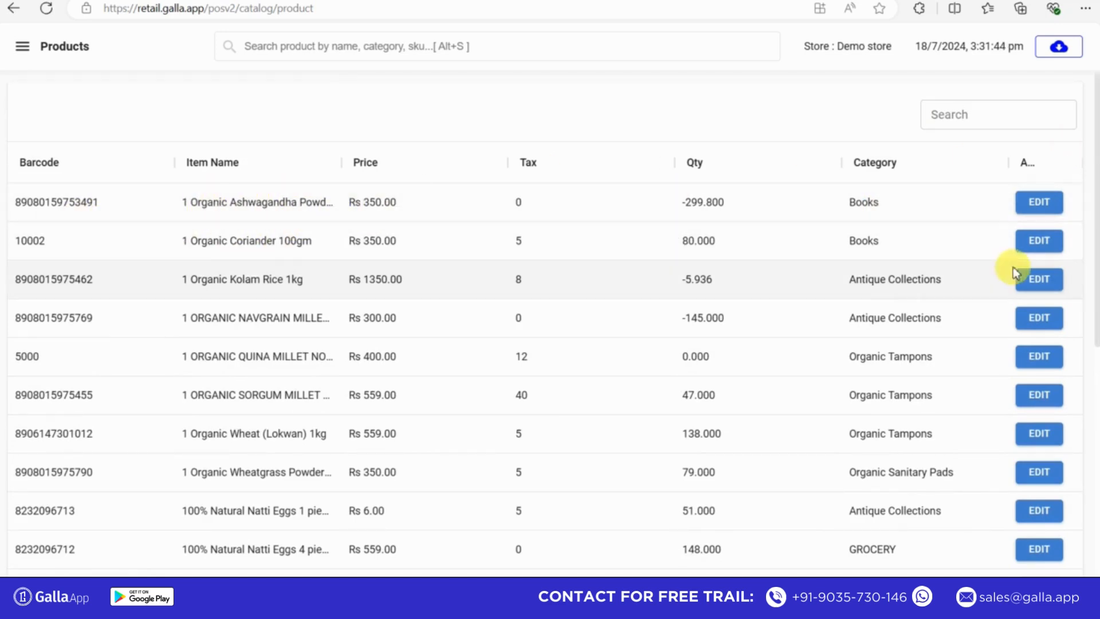
- Try to change "Ashwagandha" to "Ashwndha" in the name of the Organic Ashwagandha Powder product, then close its details
left_click(1036, 203)
left_click(414, 282)
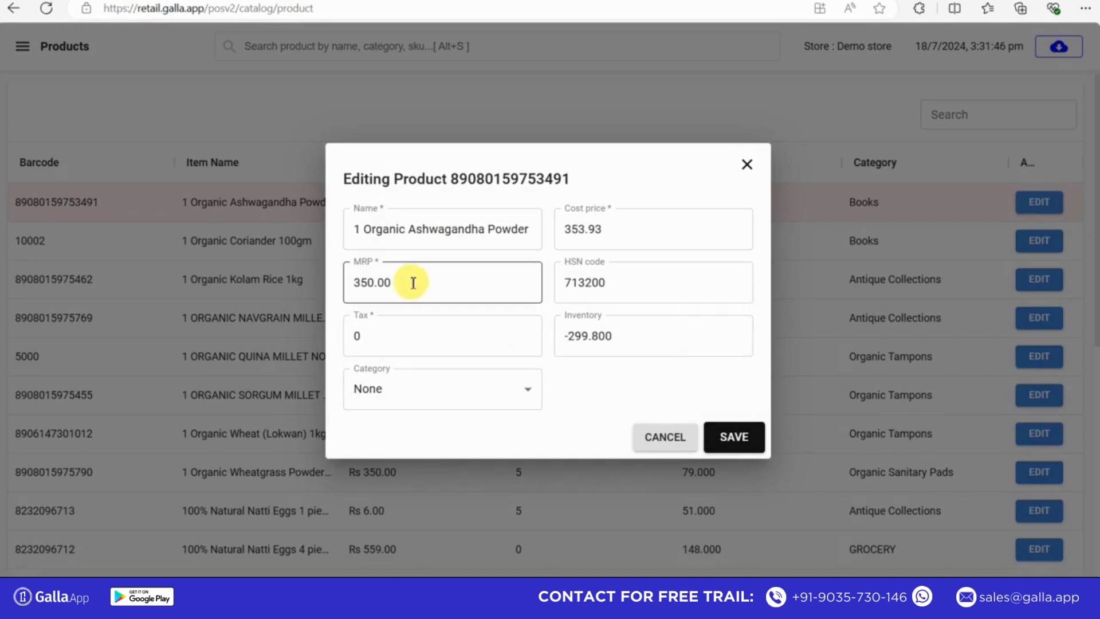
left_click(395, 343)
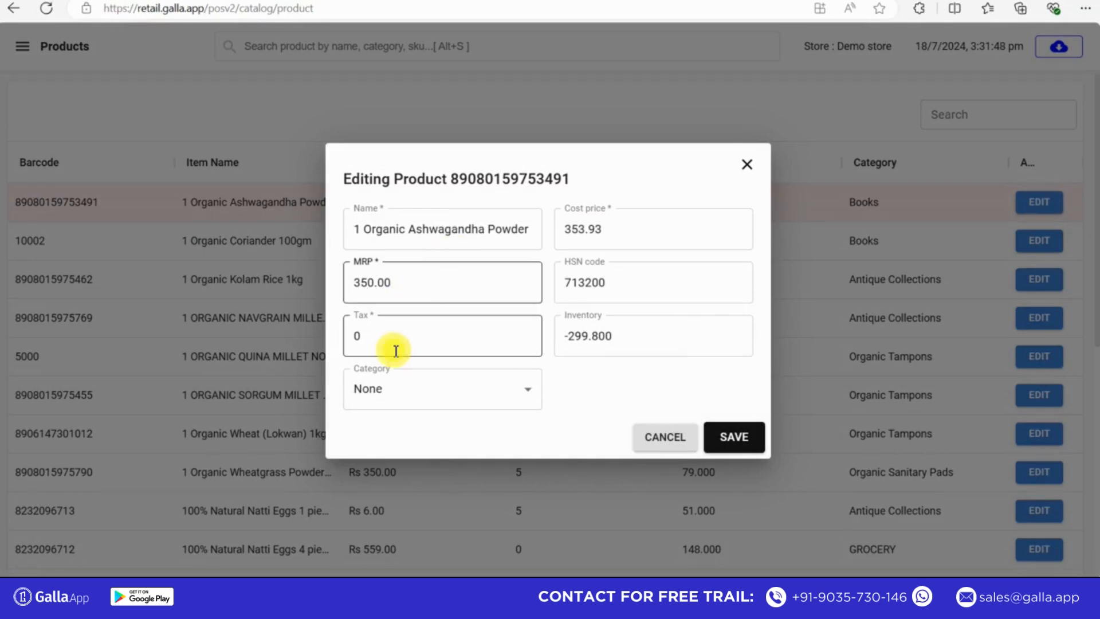
left_click(676, 283)
left_click(636, 241)
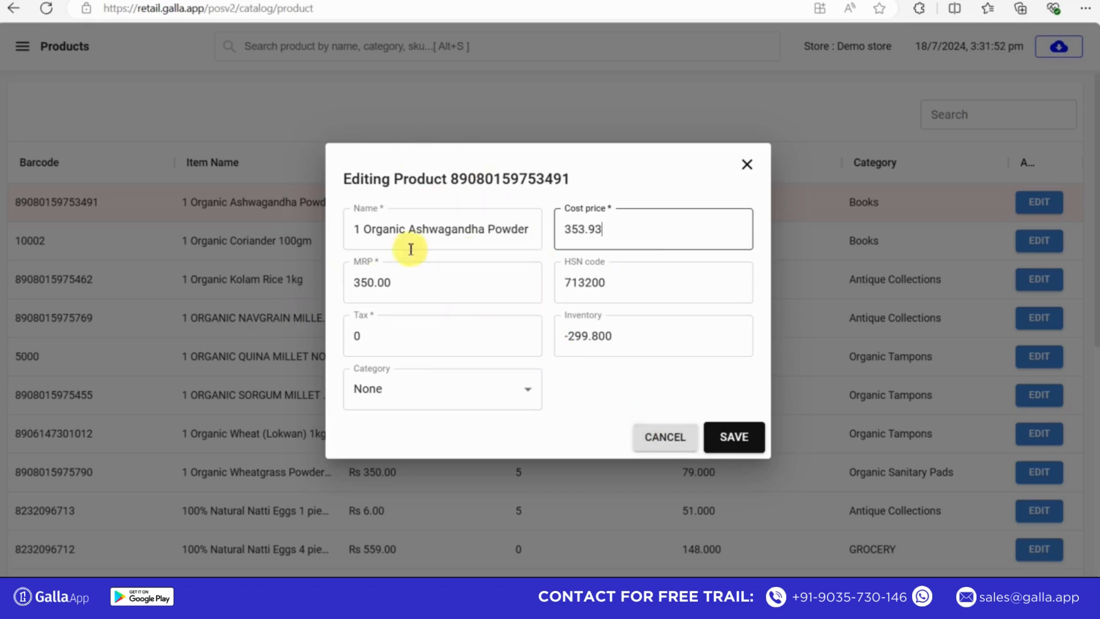
left_click(453, 232)
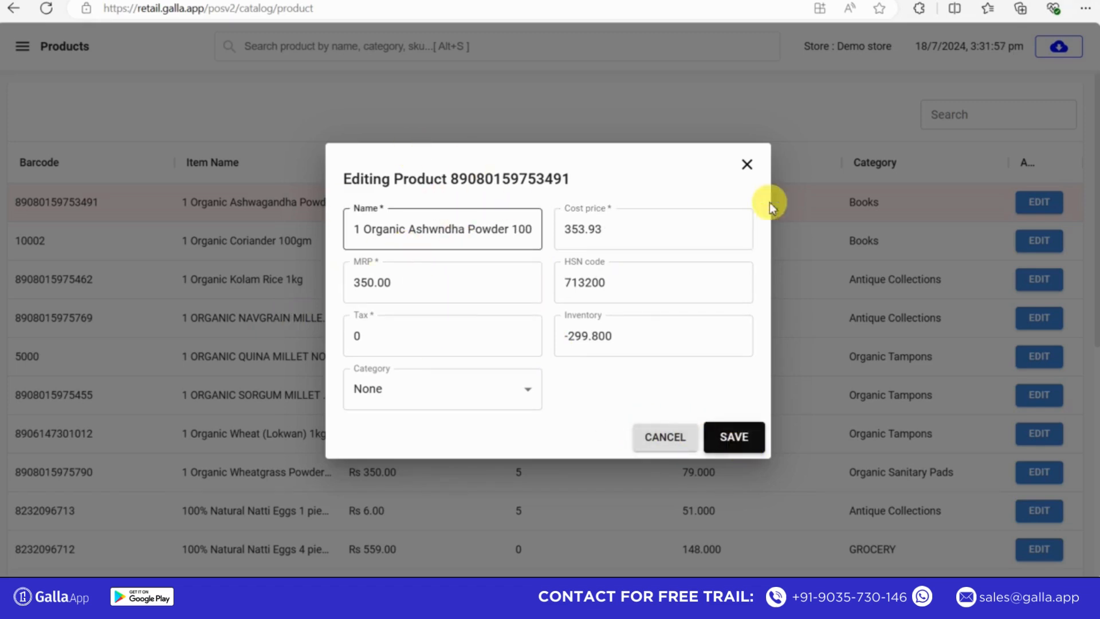
left_click(735, 440)
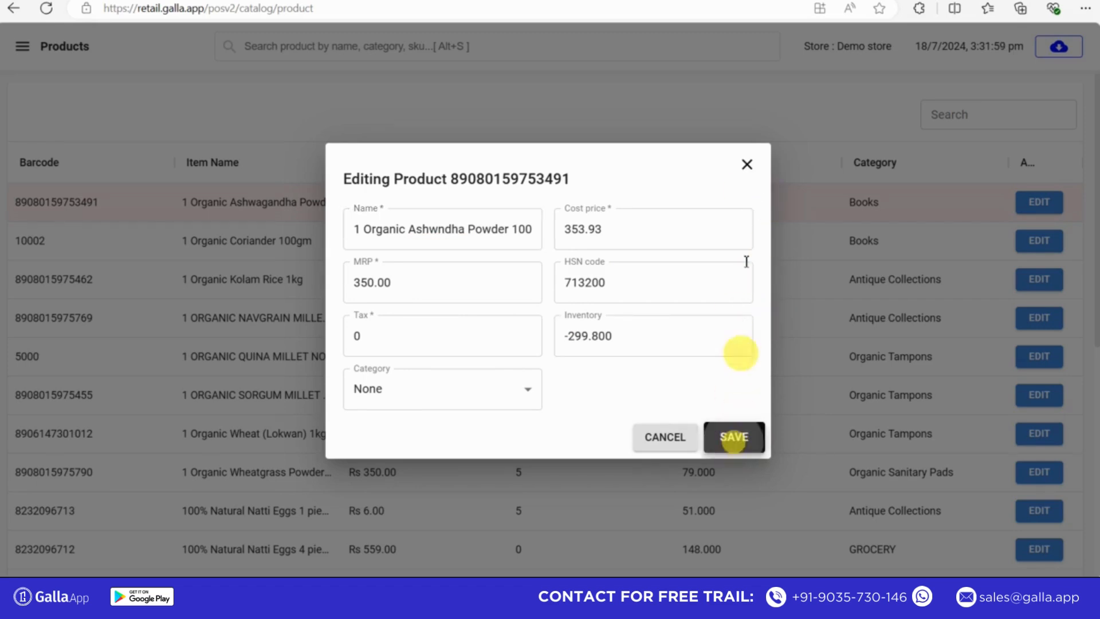
left_click(748, 167)
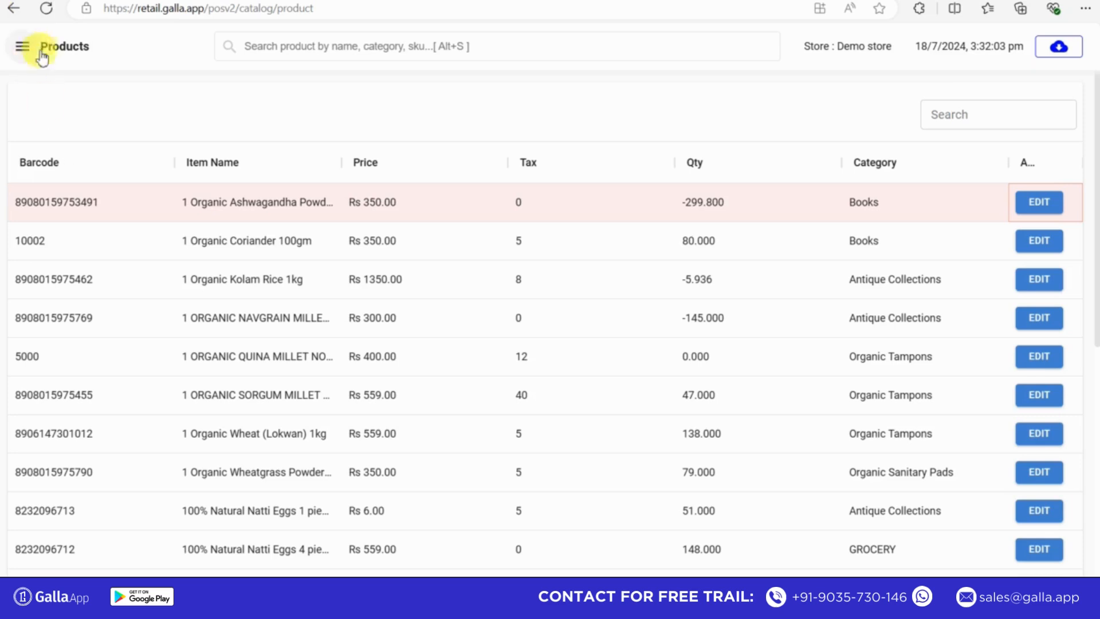
- Open the customer history and search the sales by a saved customer mobile number, entered without its leading zero
left_click(22, 47)
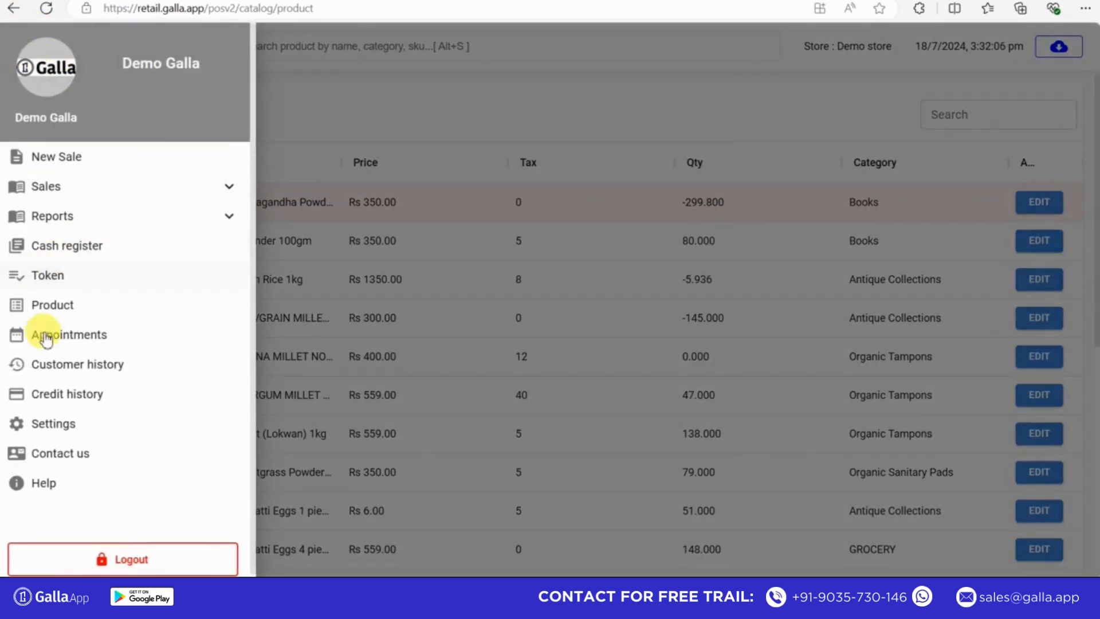
left_click(69, 371)
left_click(230, 121)
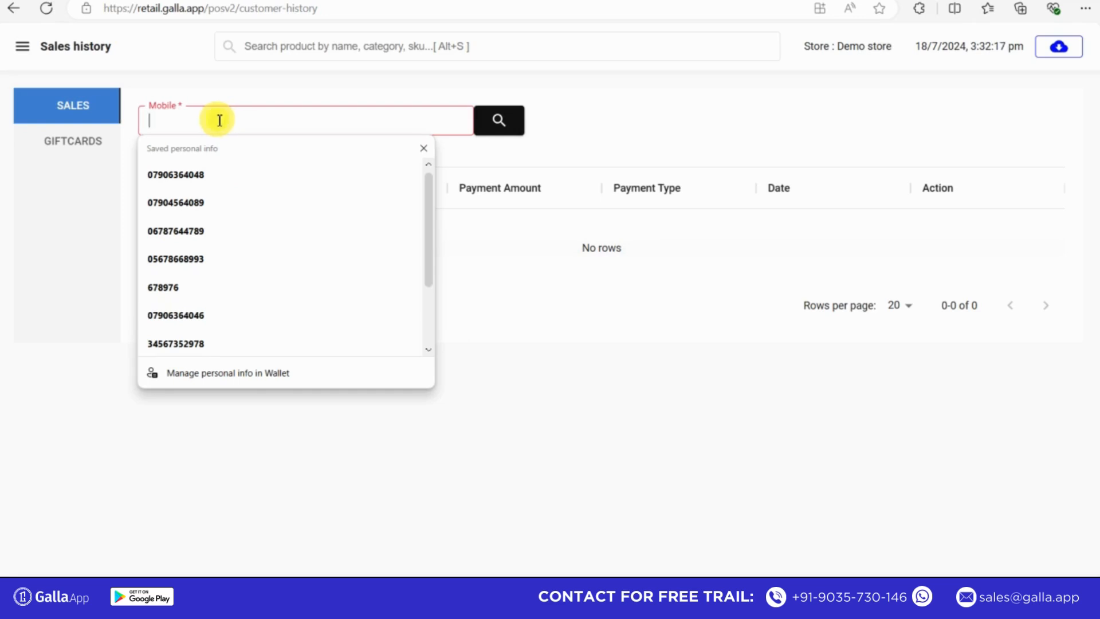
left_click(185, 172)
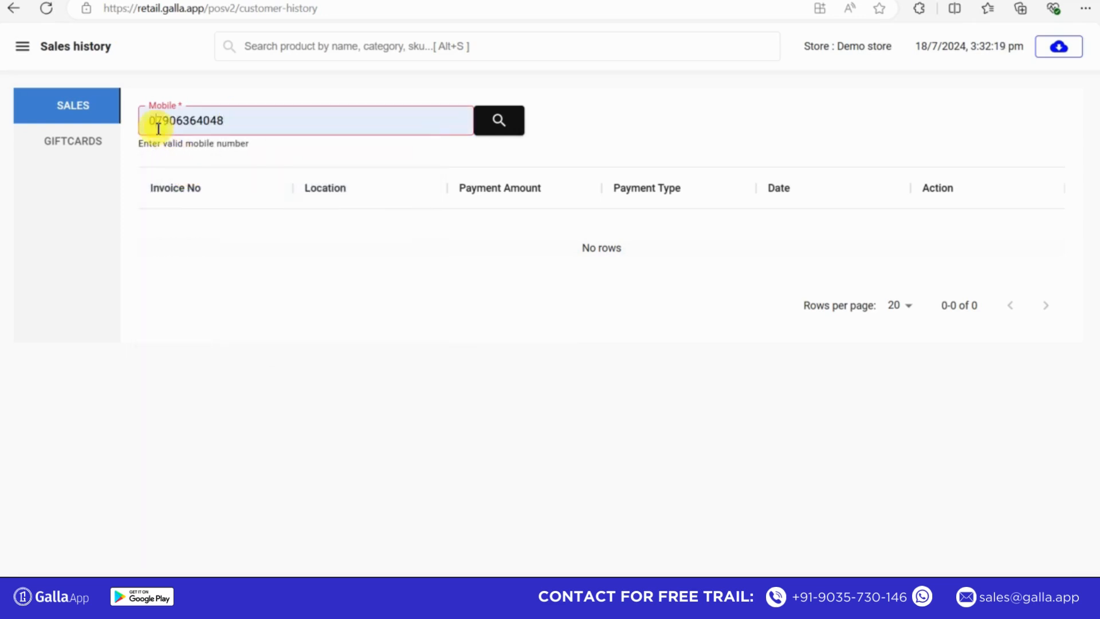
left_click(158, 129)
key("BackSpace")
left_click(497, 125)
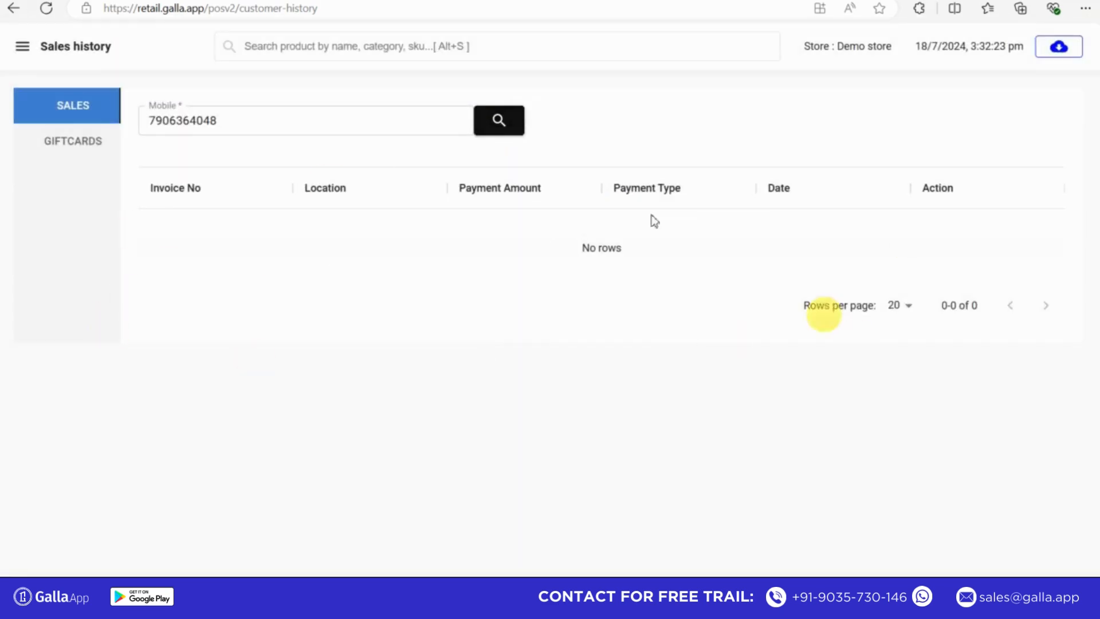
- View the customer gift card history and return to the sales history's mobile number search
left_click(86, 149)
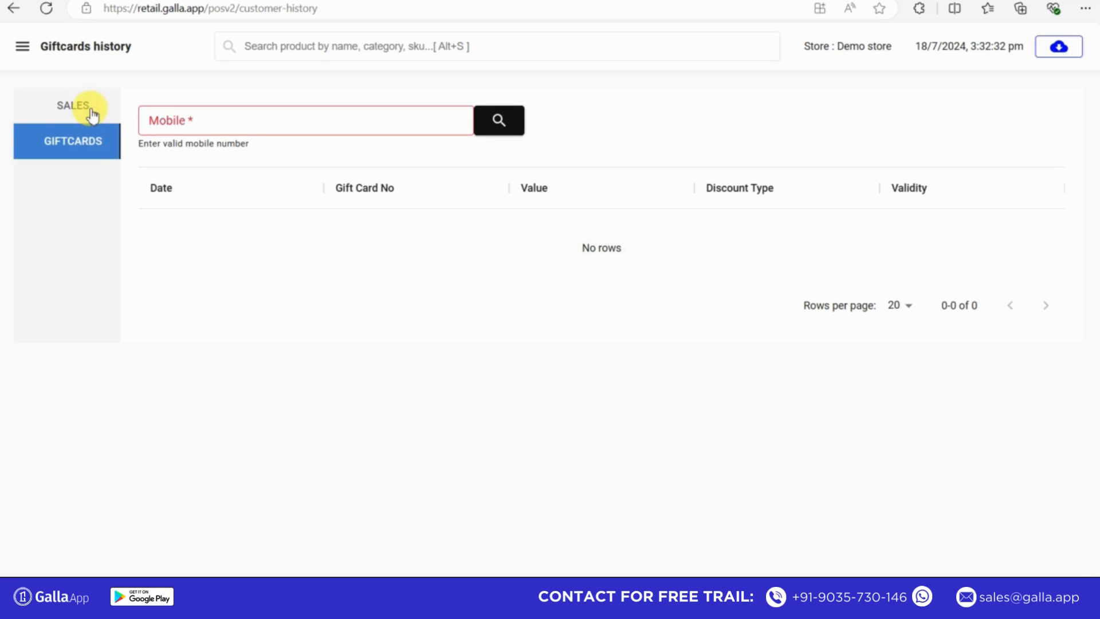
left_click(93, 115)
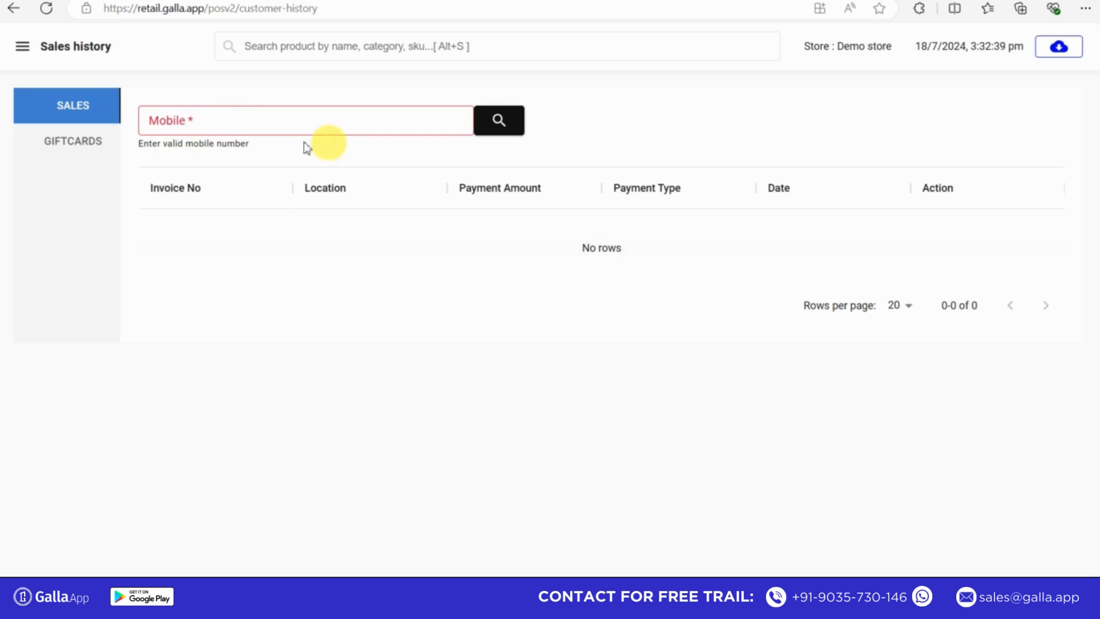
left_click(273, 128)
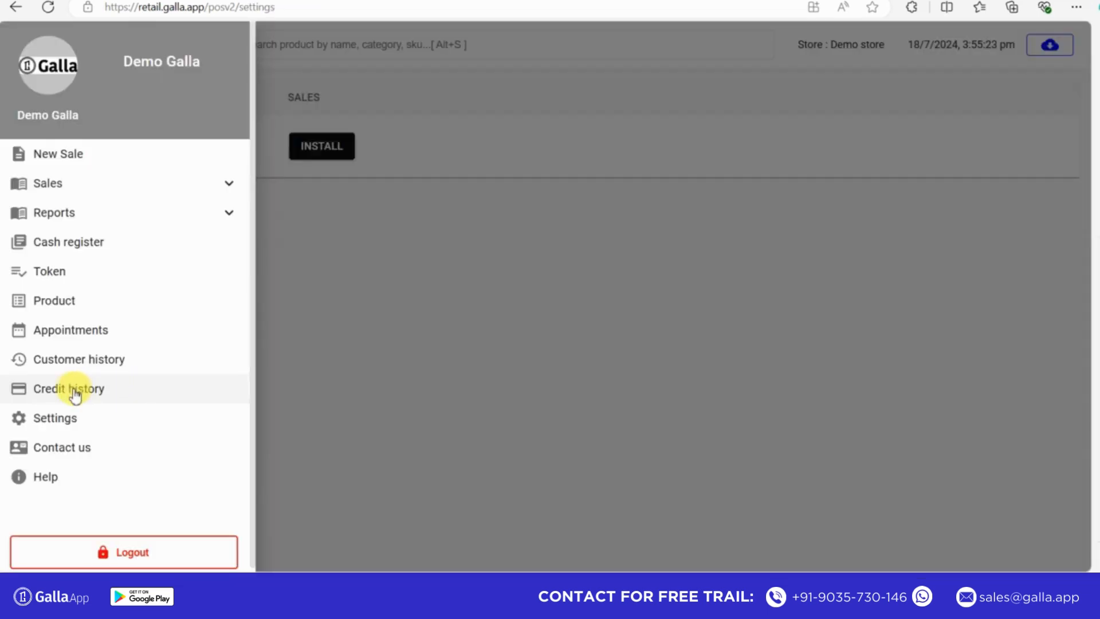
- Open the credit history and set its date range from 11/06/2024 to 08/07/2024
left_click(128, 393)
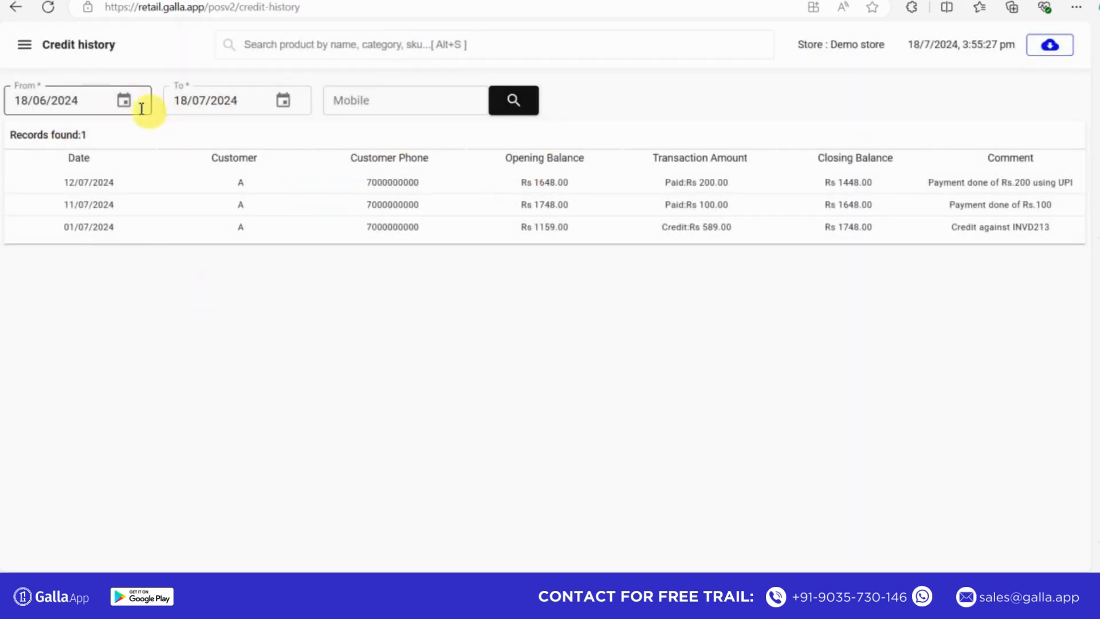
left_click(126, 99)
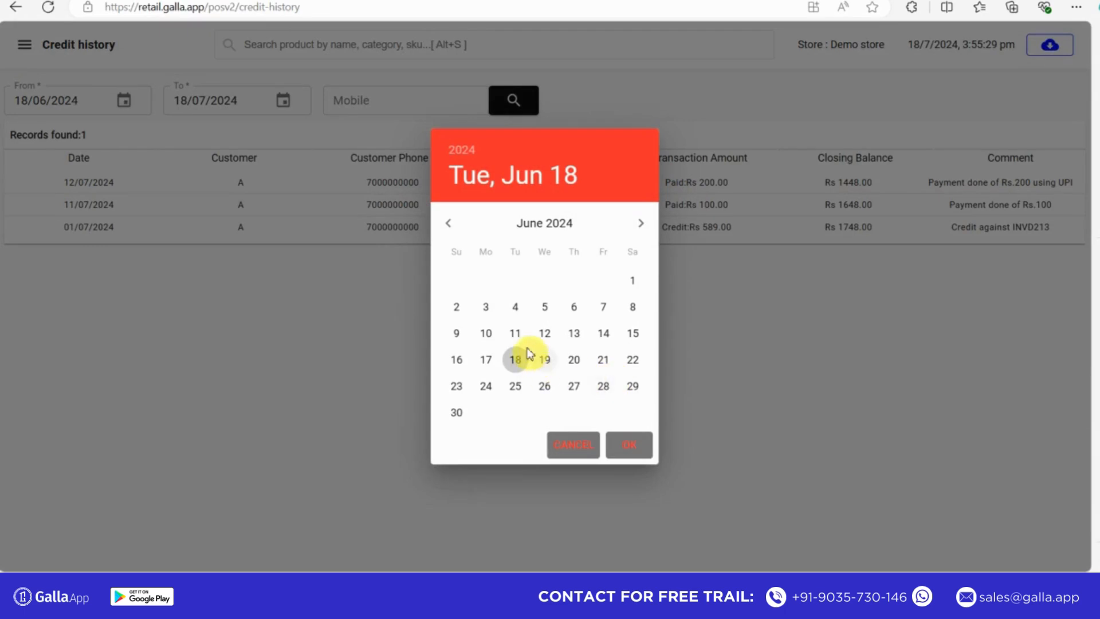
left_click(515, 333)
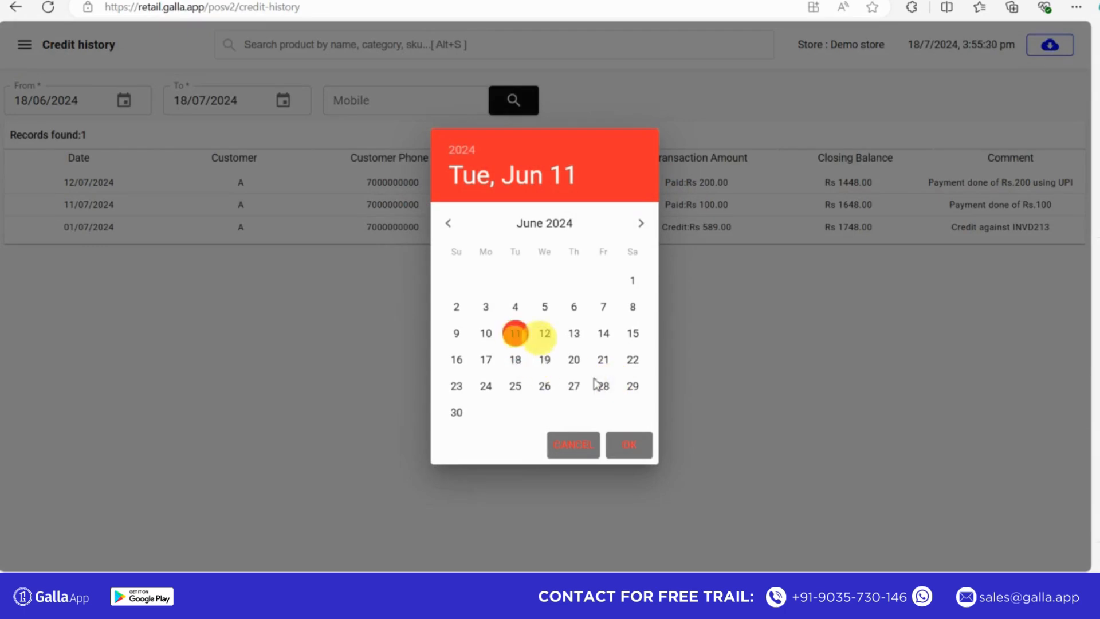
left_click(620, 446)
left_click(283, 101)
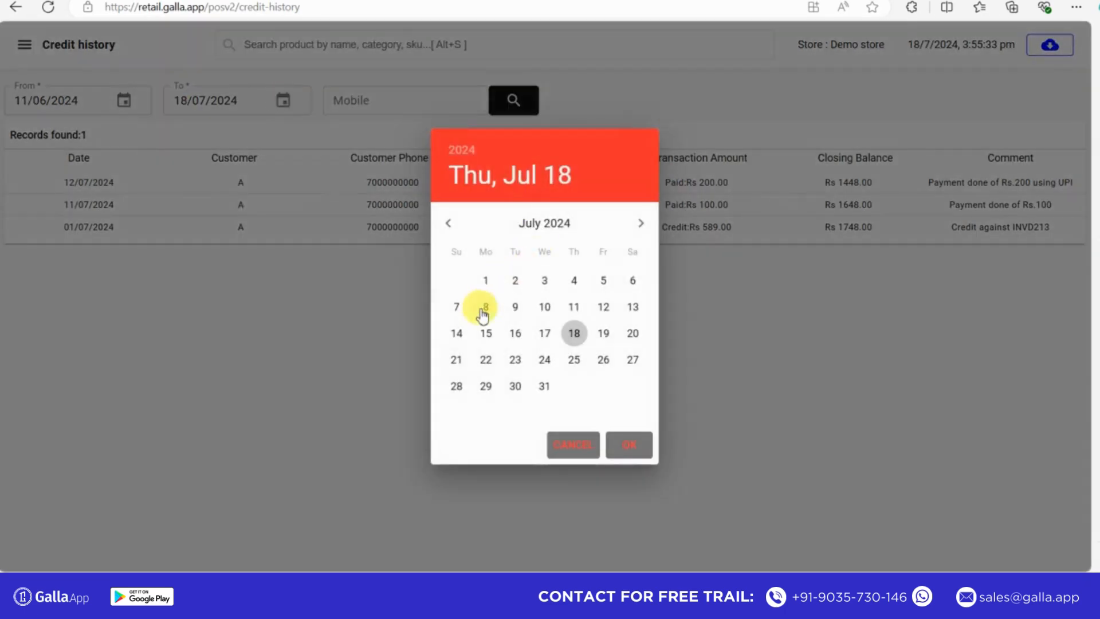
left_click(485, 309)
left_click(638, 451)
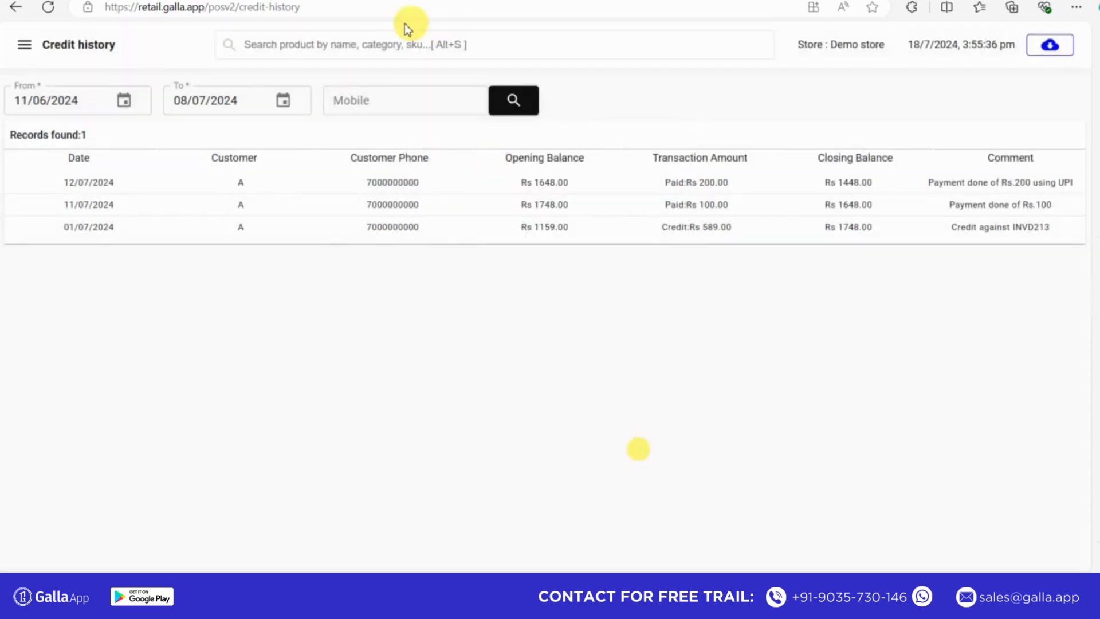
- Search the credit history by the most recently used saved mobile number
left_click(364, 99)
left_click(342, 162)
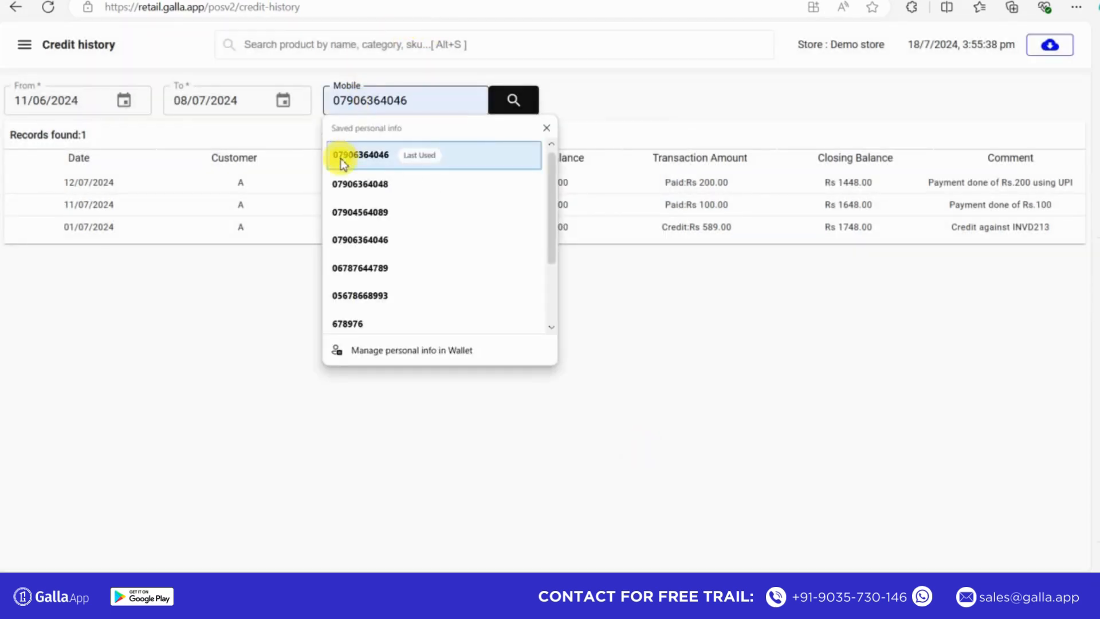
left_click(507, 99)
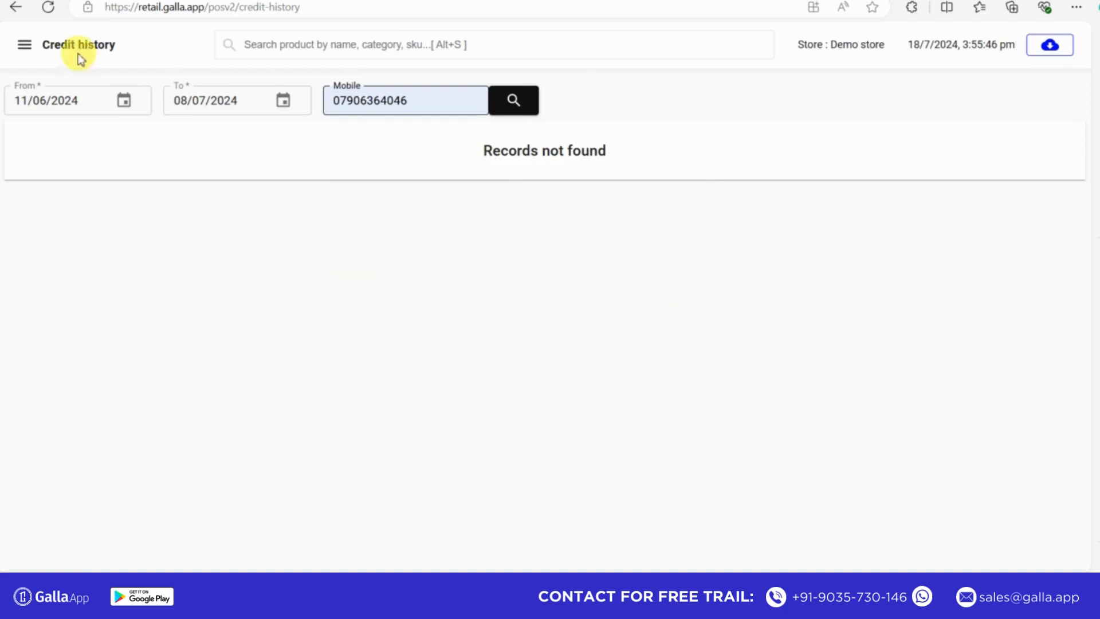
- Open the settings and view the general app installation and catalog product sync options
left_click(25, 46)
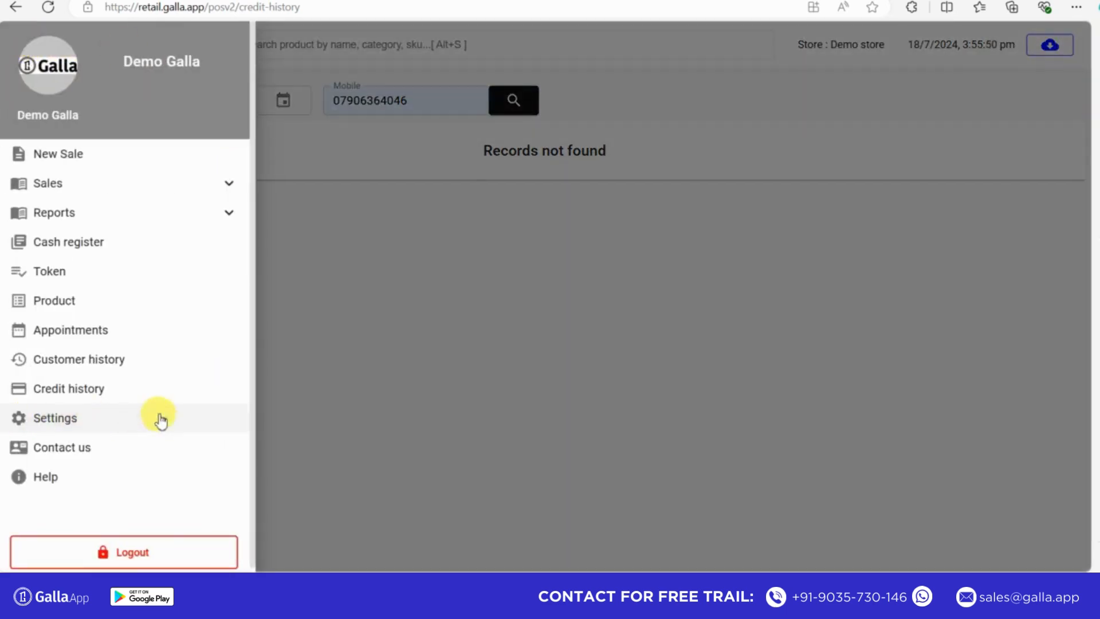
left_click(90, 420)
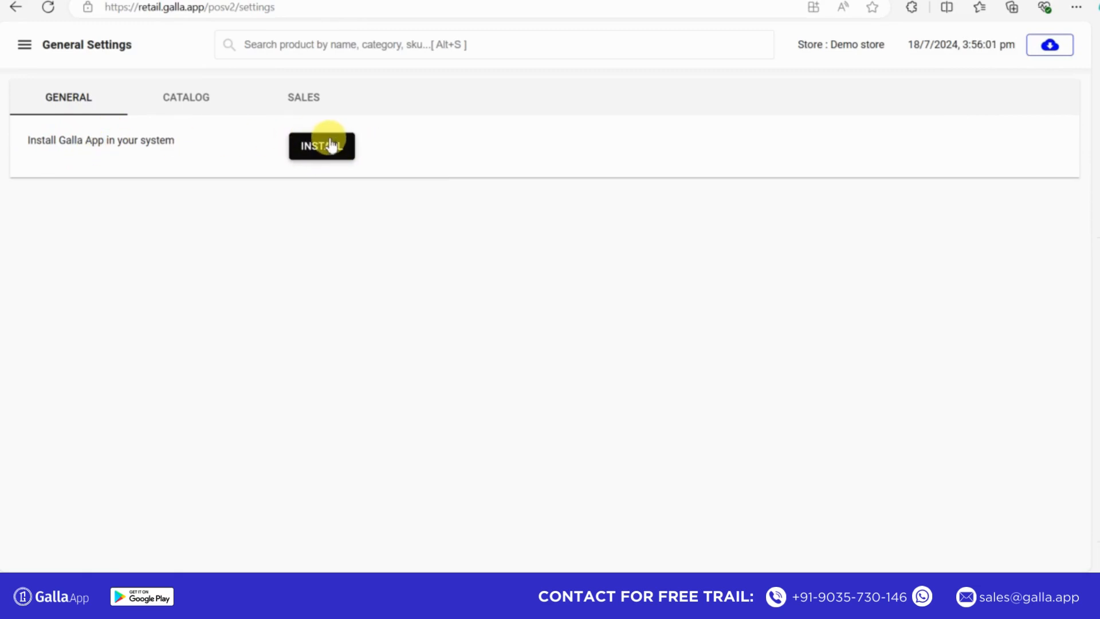
left_click(199, 102)
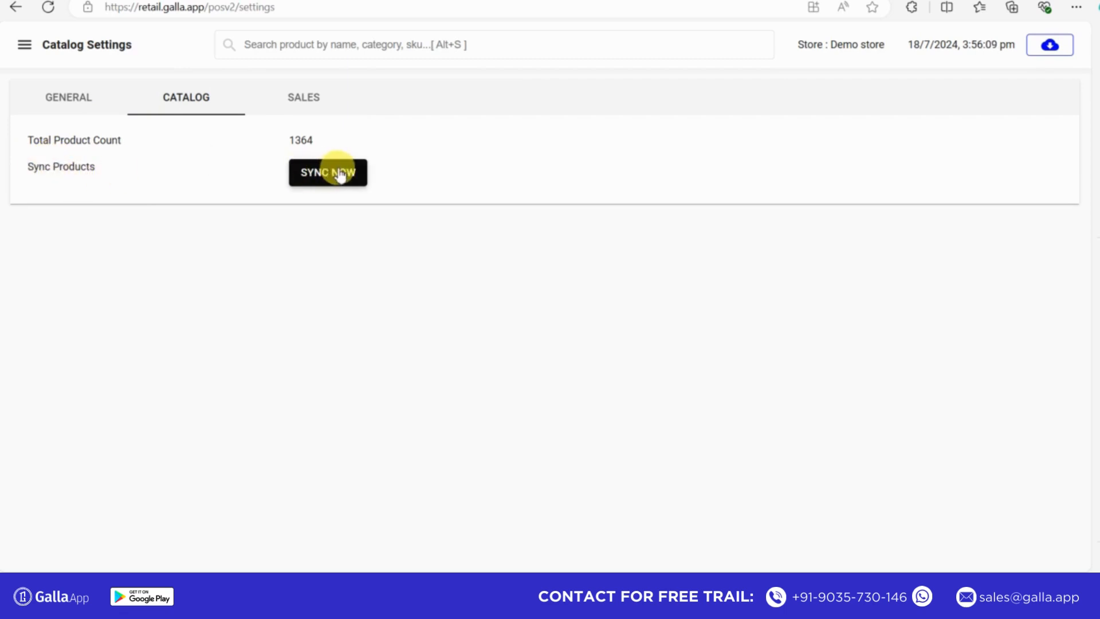
- Review the sales settings for offline orders and their sync, and open the offline order logs
left_click(310, 99)
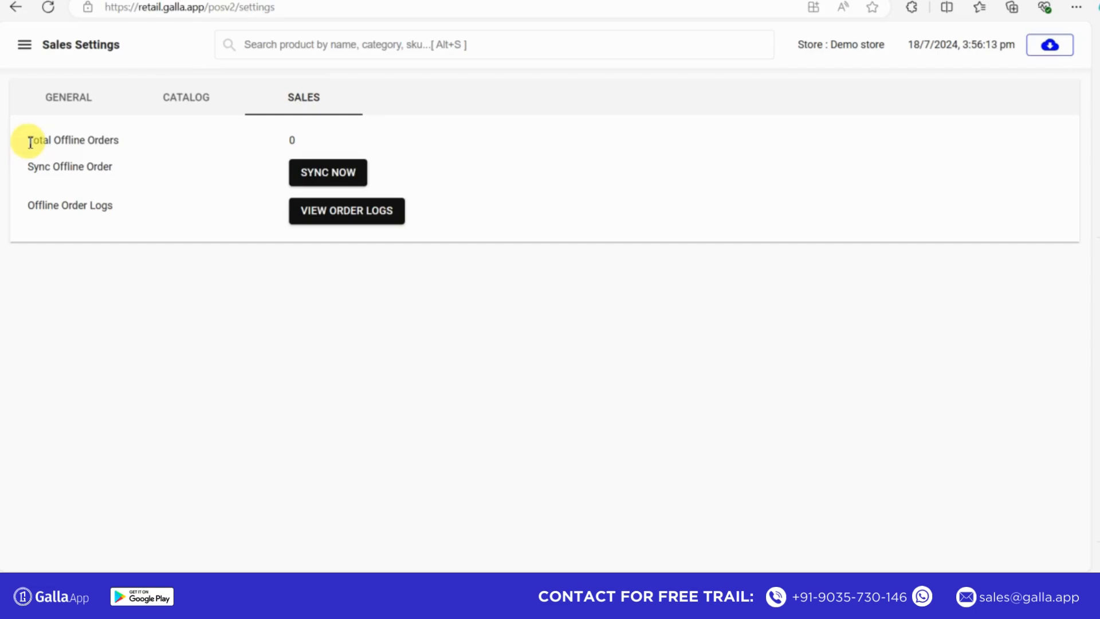
left_click_drag(30, 143, 148, 143)
left_click(158, 171)
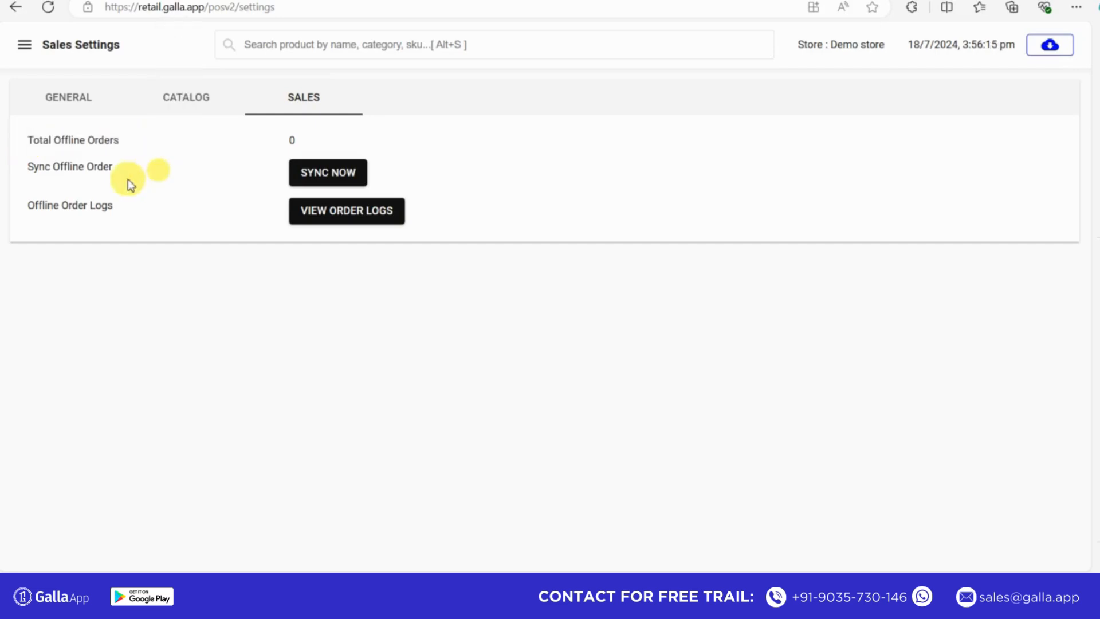
left_click_drag(130, 185, 29, 184)
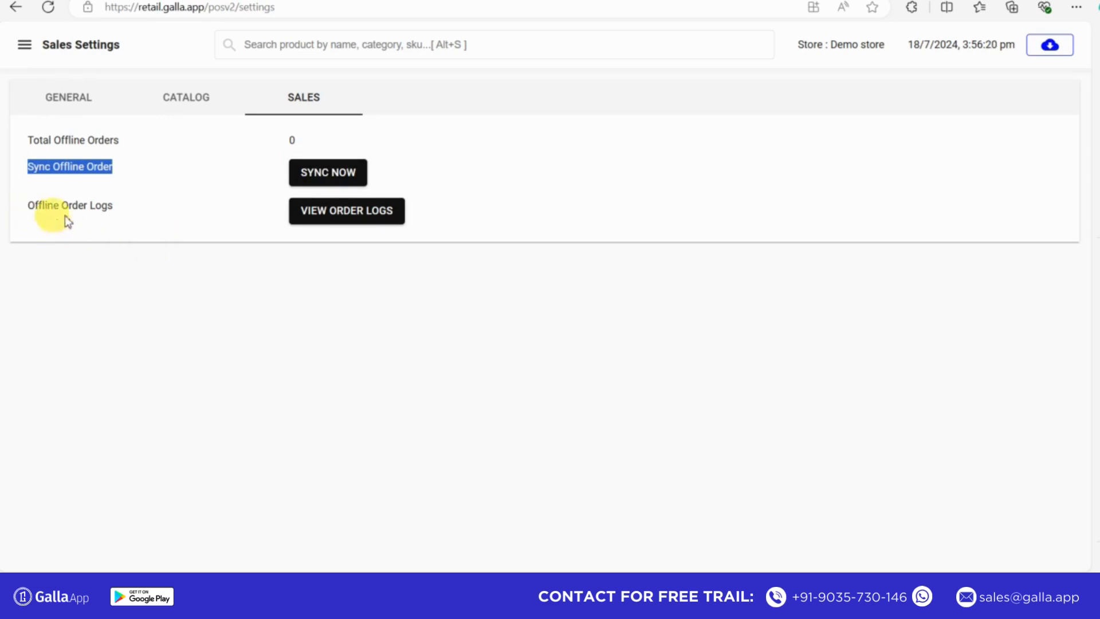
left_click(352, 212)
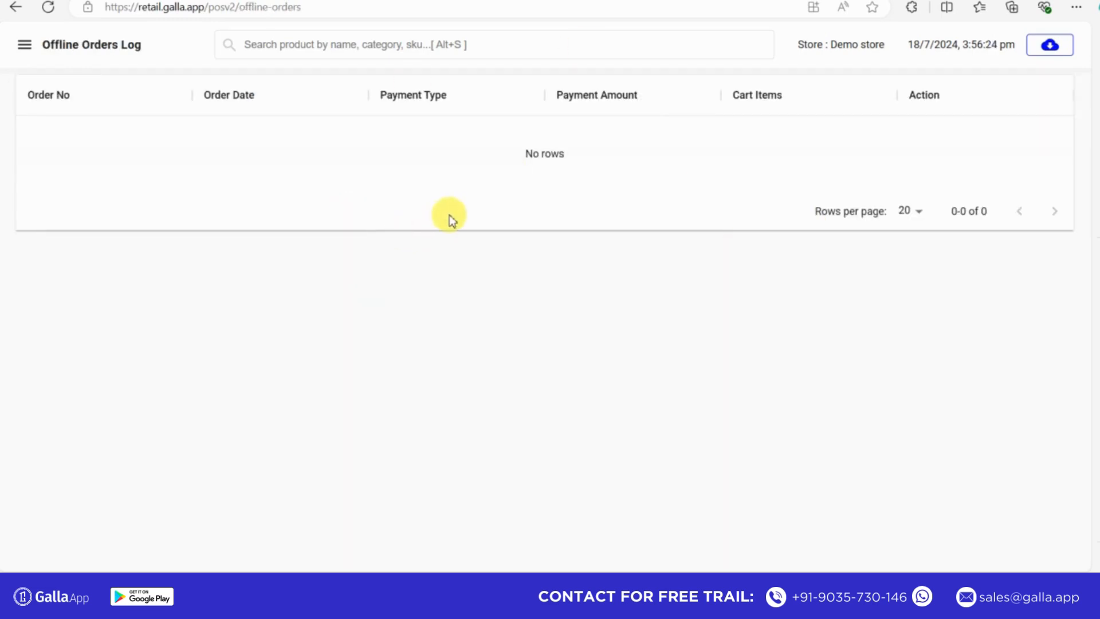
- Open Edit Sale and load the invoice shown in the cart by entering its invoice number
left_click(25, 46)
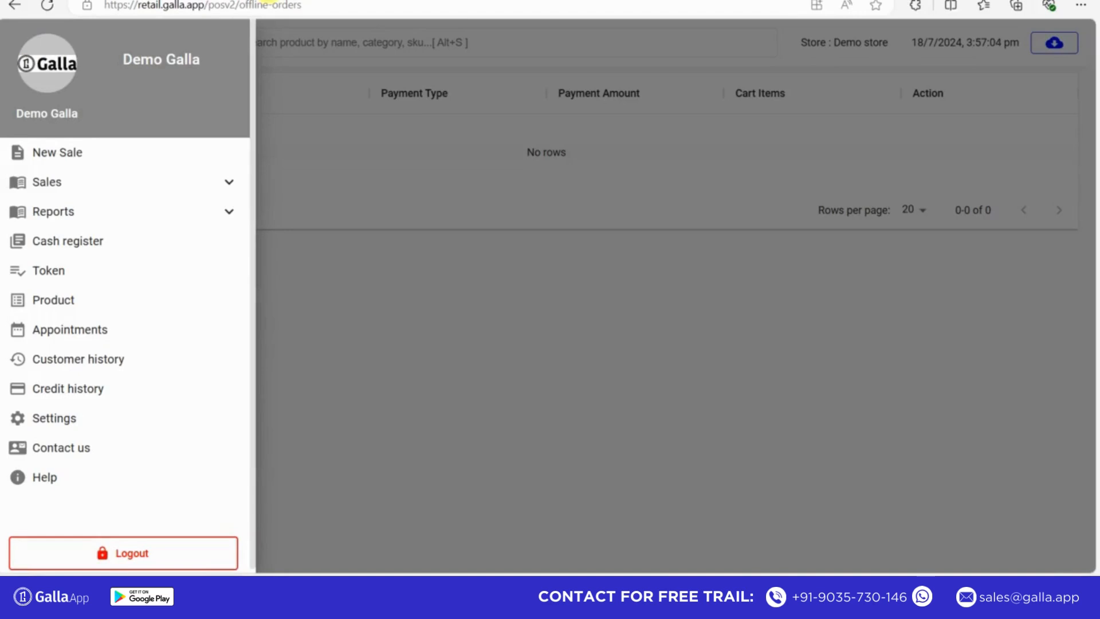
left_click(227, 184)
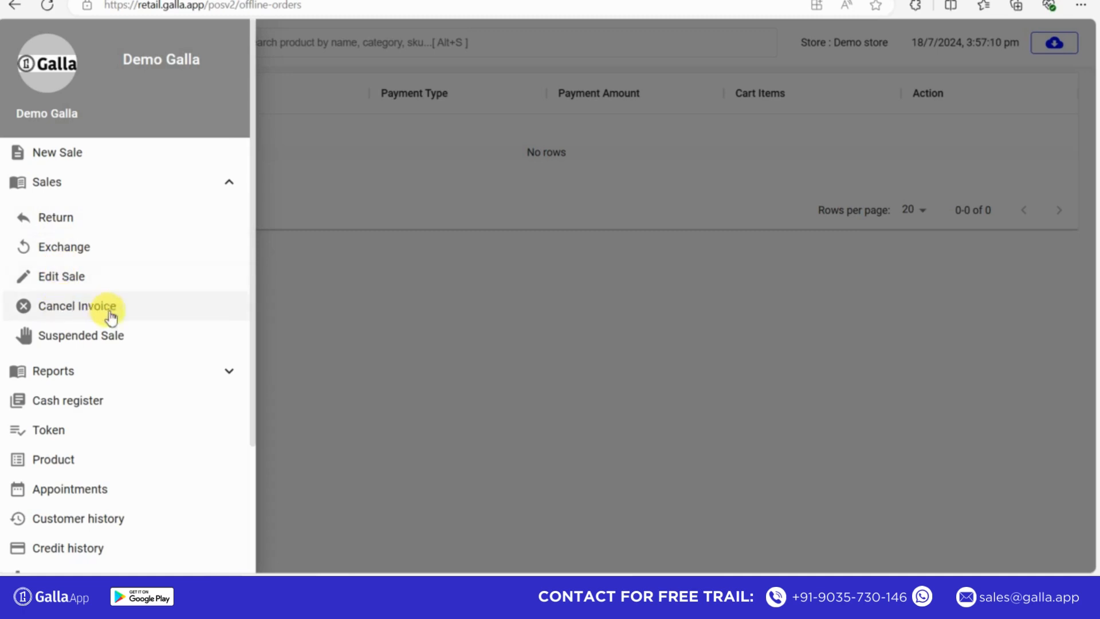
left_click(66, 281)
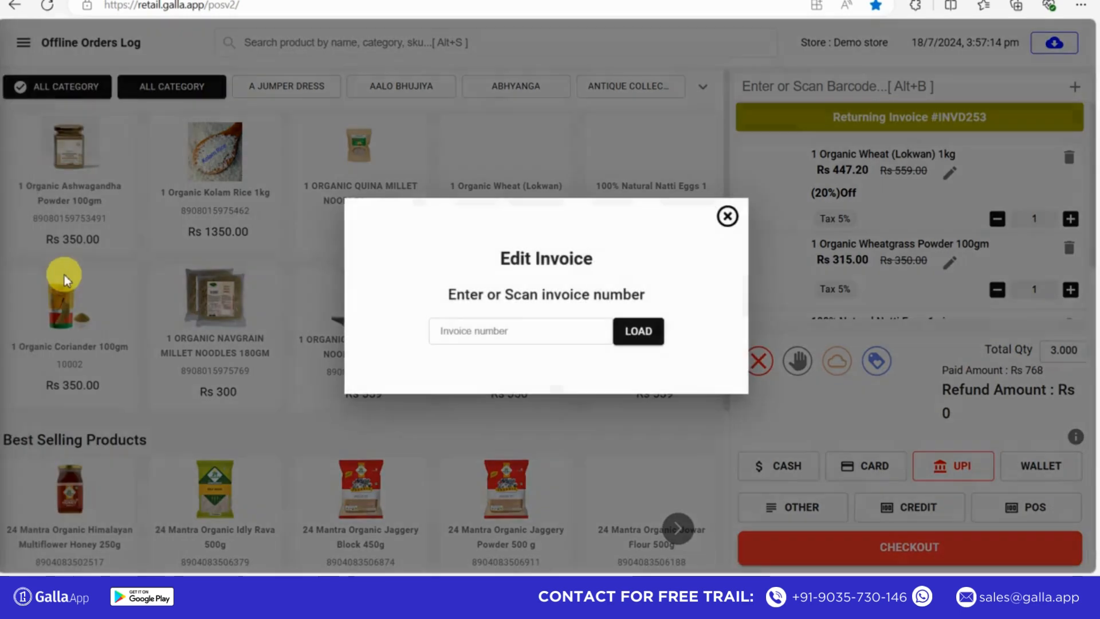
left_click(487, 332)
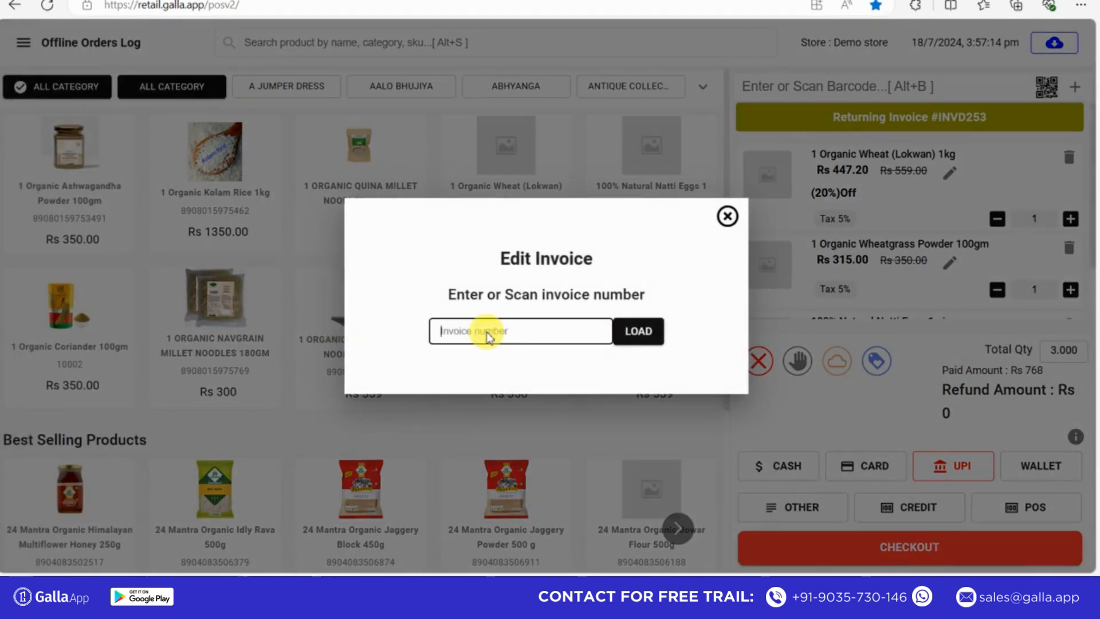
type("INVD253")
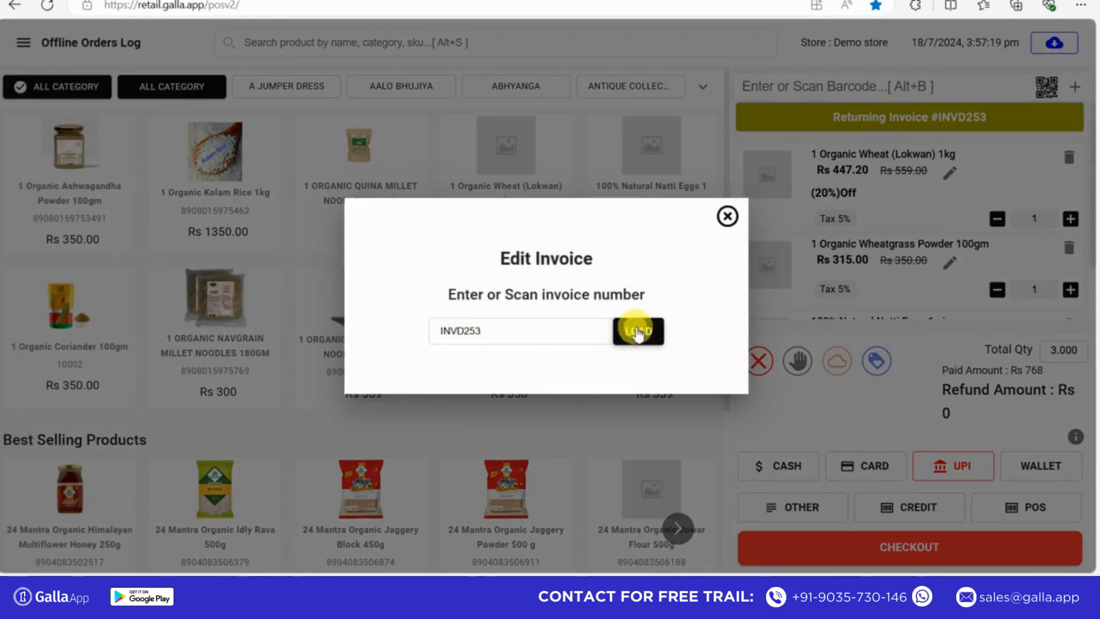
left_click(636, 332)
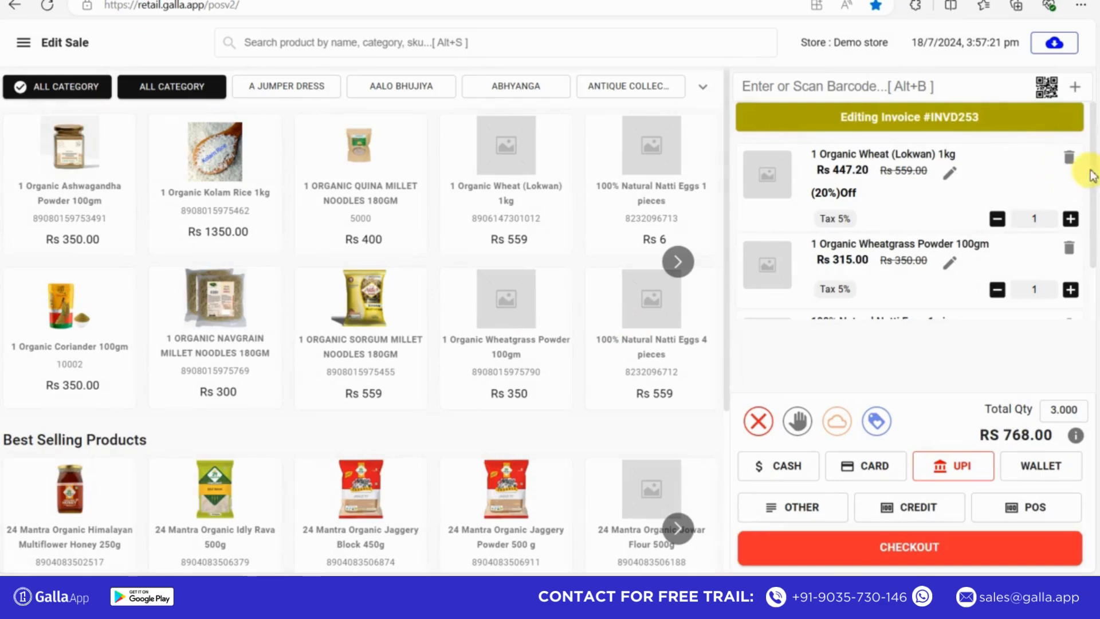
- Change the item discount of 1 Organic Wheat (Lokwan) 1kg in the loaded sale to bring it to 16% off in total
scroll(1089, 189, "down", 1)
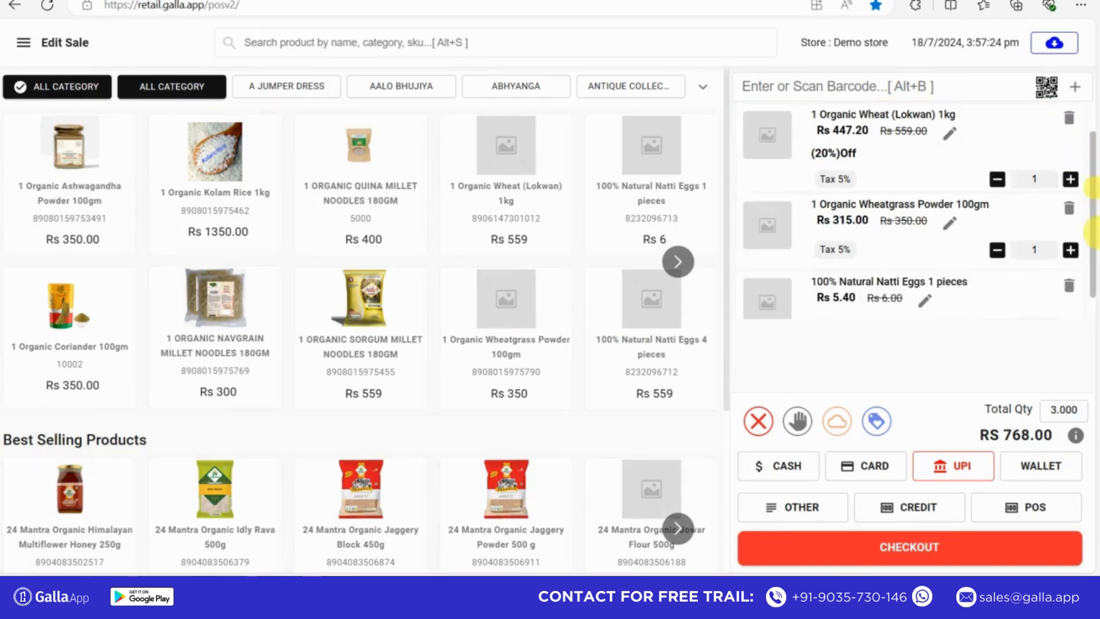
scroll(1083, 184, "up", 1)
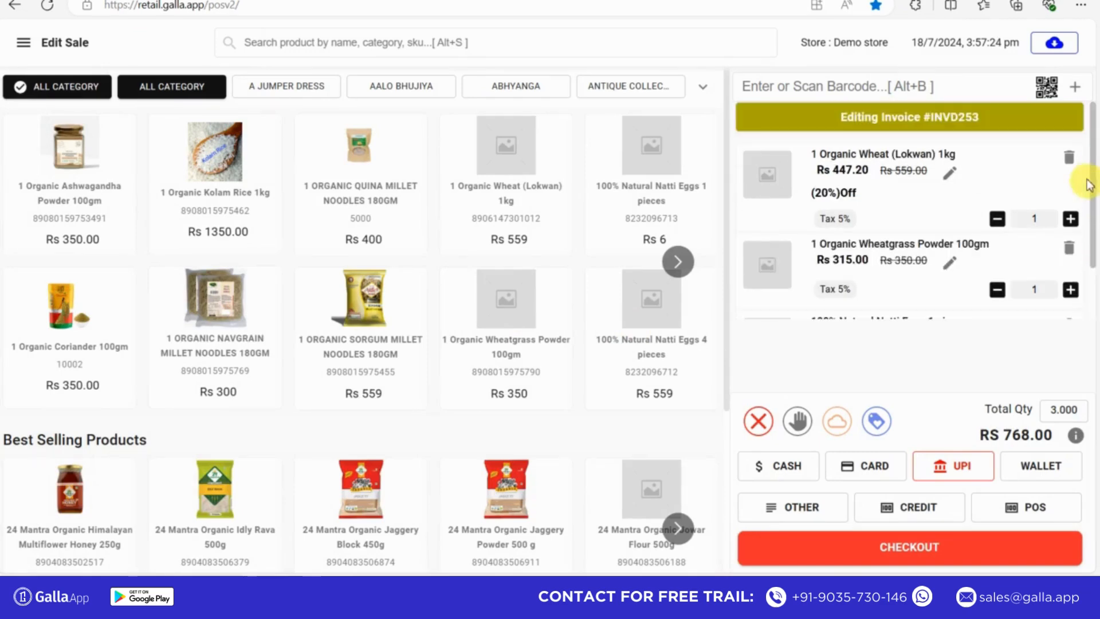
left_click(950, 173)
left_click(422, 314)
type("56")
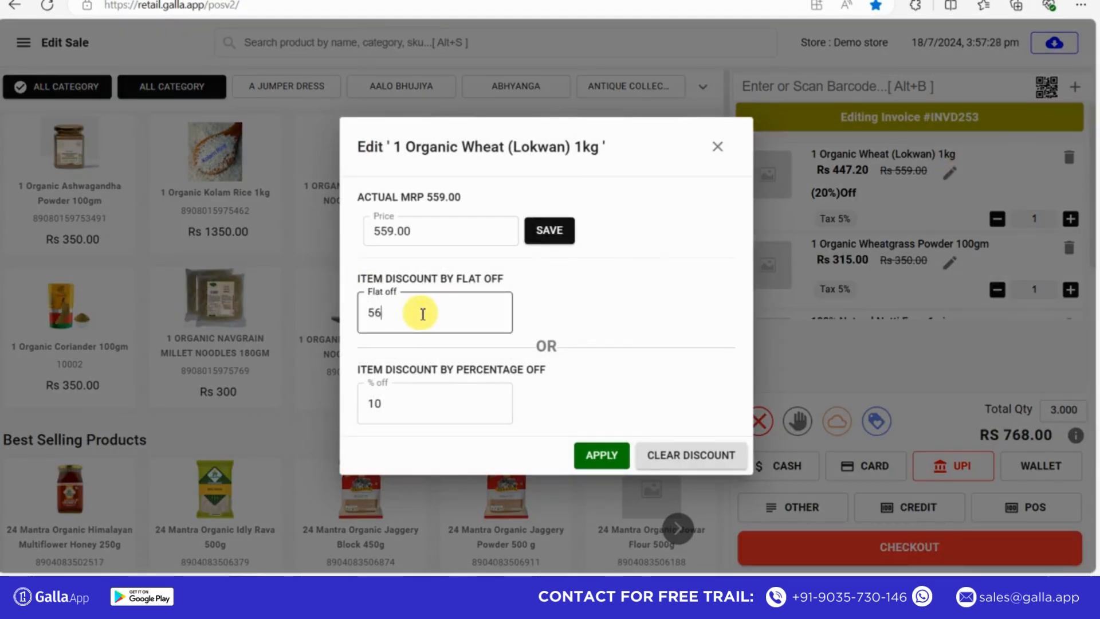
left_click(396, 423)
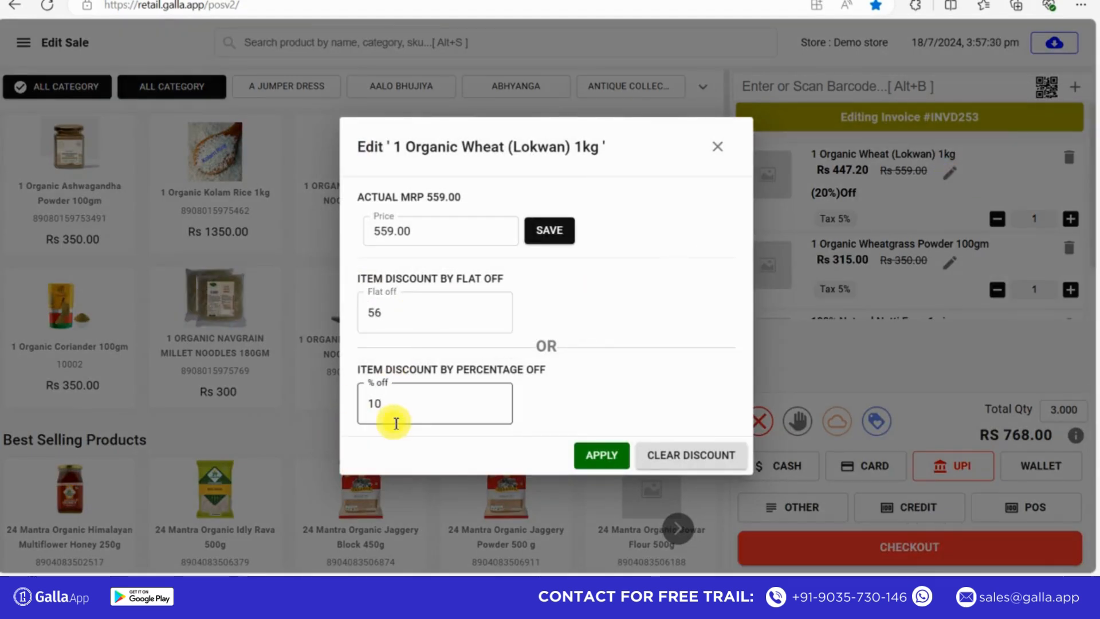
left_click(601, 455)
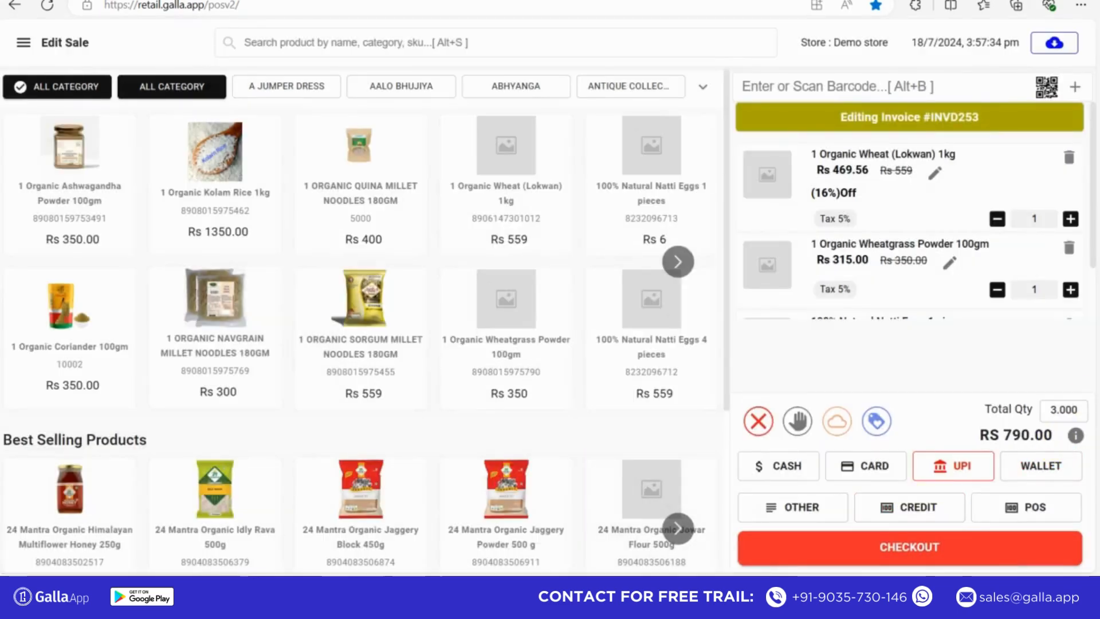
- Choose UPI as the payment method for the edited sale and proceed to checkout
left_click_drag(1093, 232, 1096, 319)
left_click(956, 463)
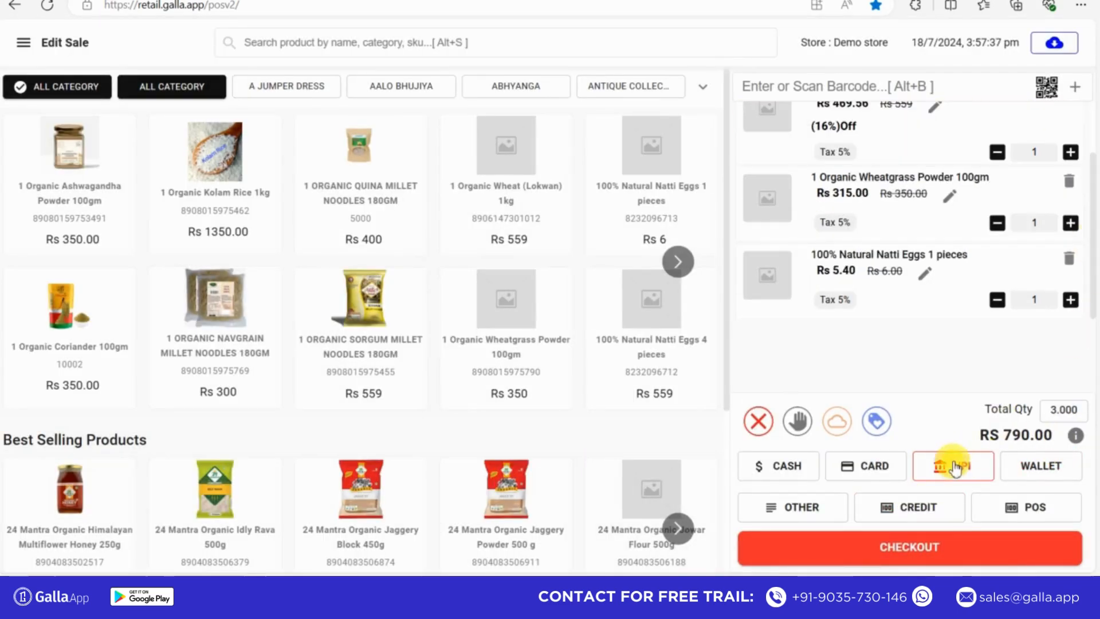
left_click(912, 546)
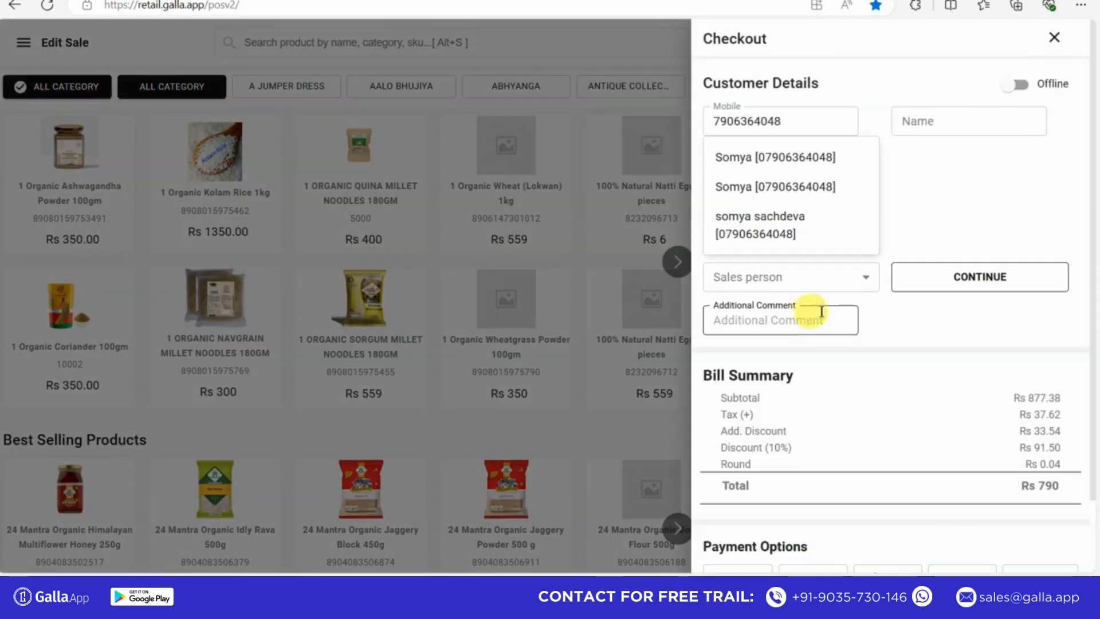
- Select the sales person, fill in the customer's name from the saved entries, and add the comment "repeat customer"
left_click(766, 285)
left_click(751, 300)
left_click(776, 123)
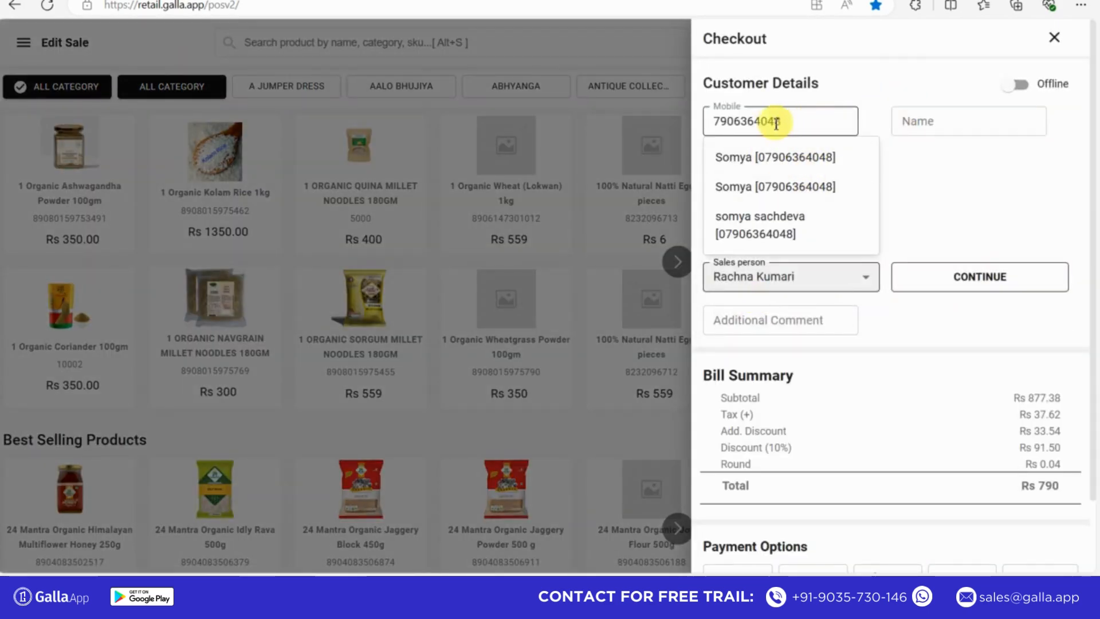
left_click(916, 122)
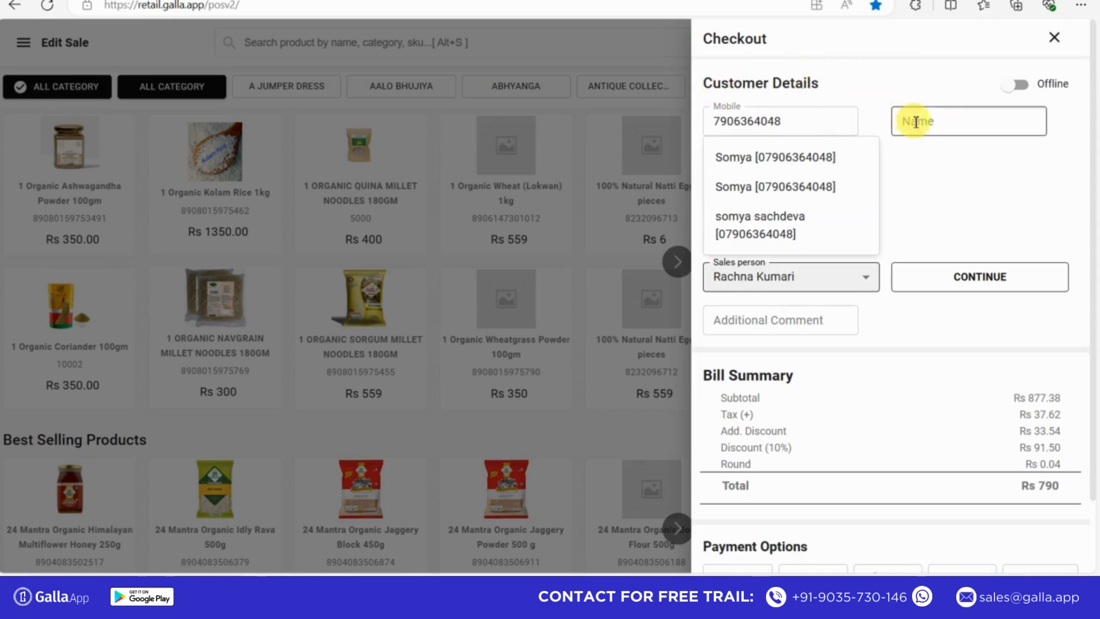
left_click(838, 178)
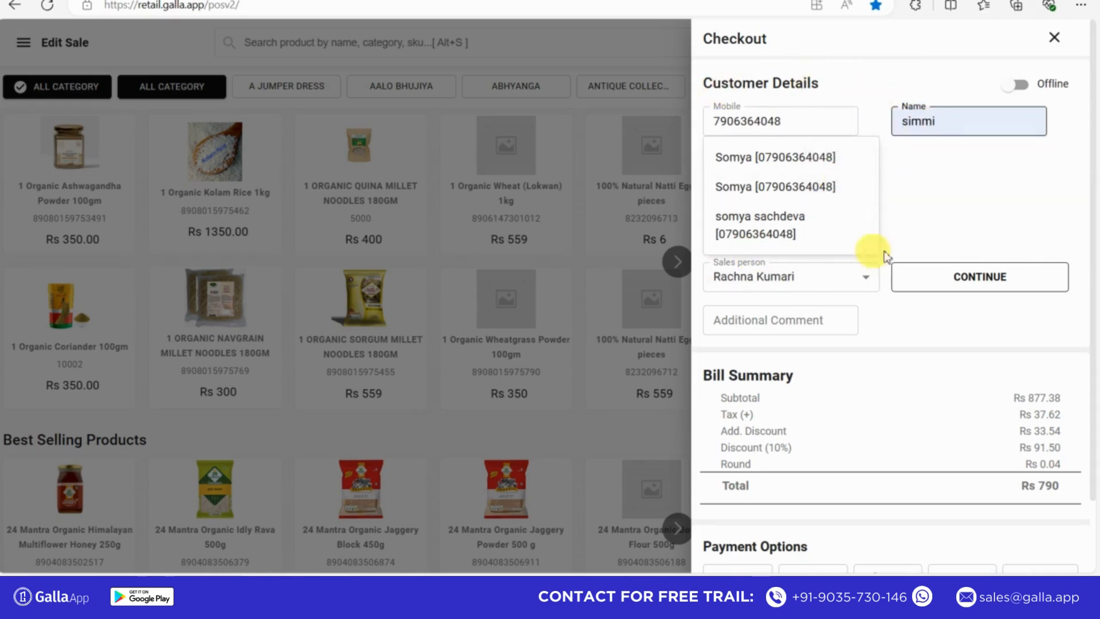
left_click(791, 315)
left_click(790, 320)
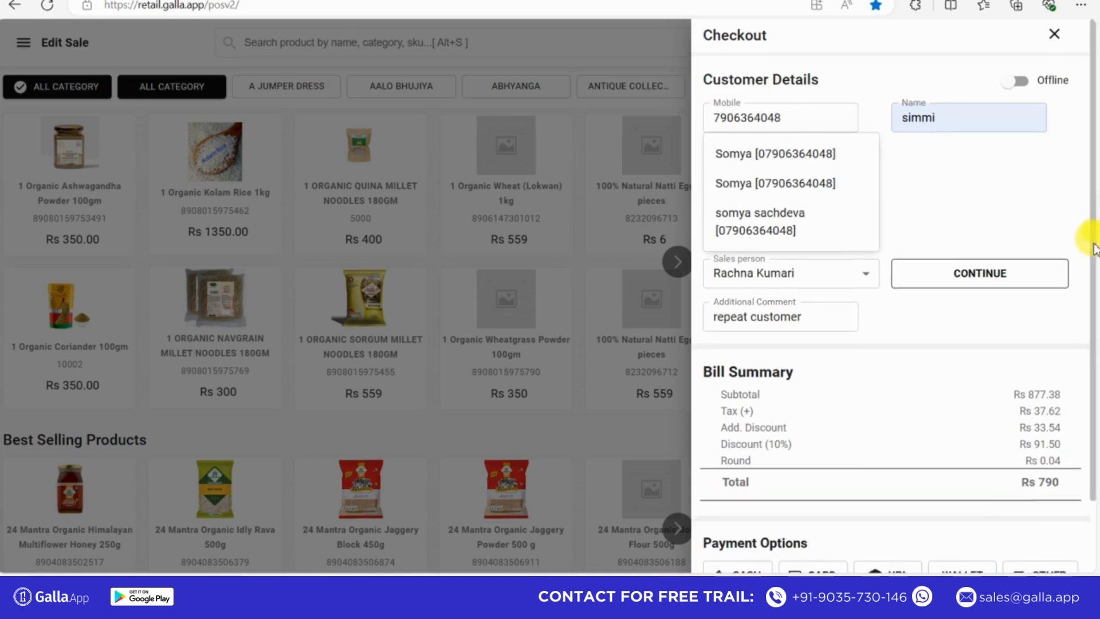
- Pay the edited sale by UPI, generate the bill, and open the invoice's print preview
left_click_drag(1092, 232, 1091, 309)
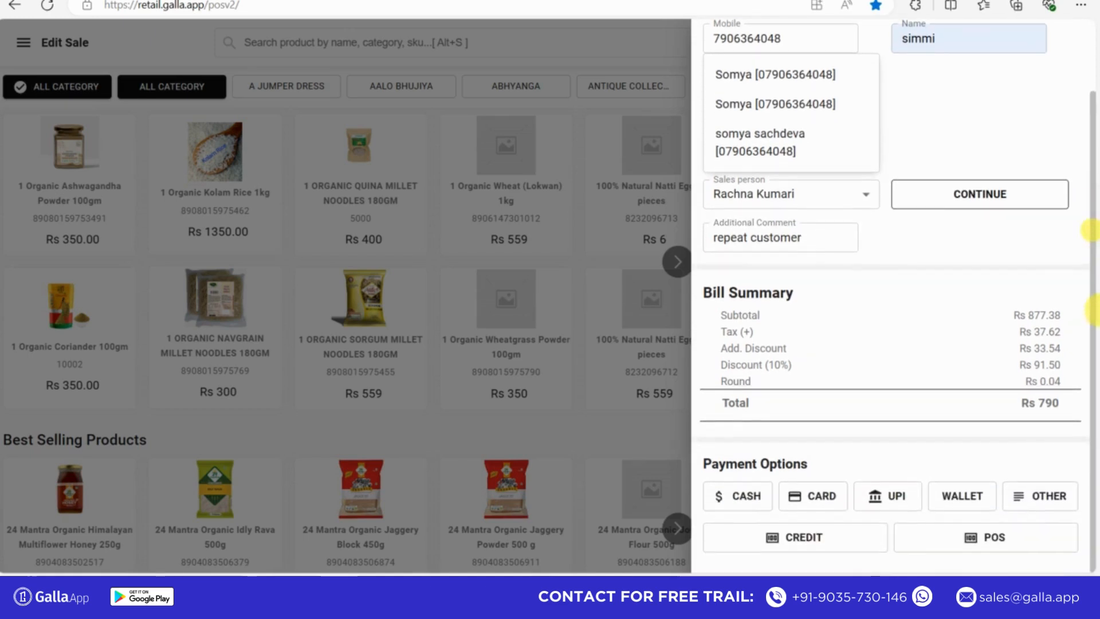
left_click(890, 497)
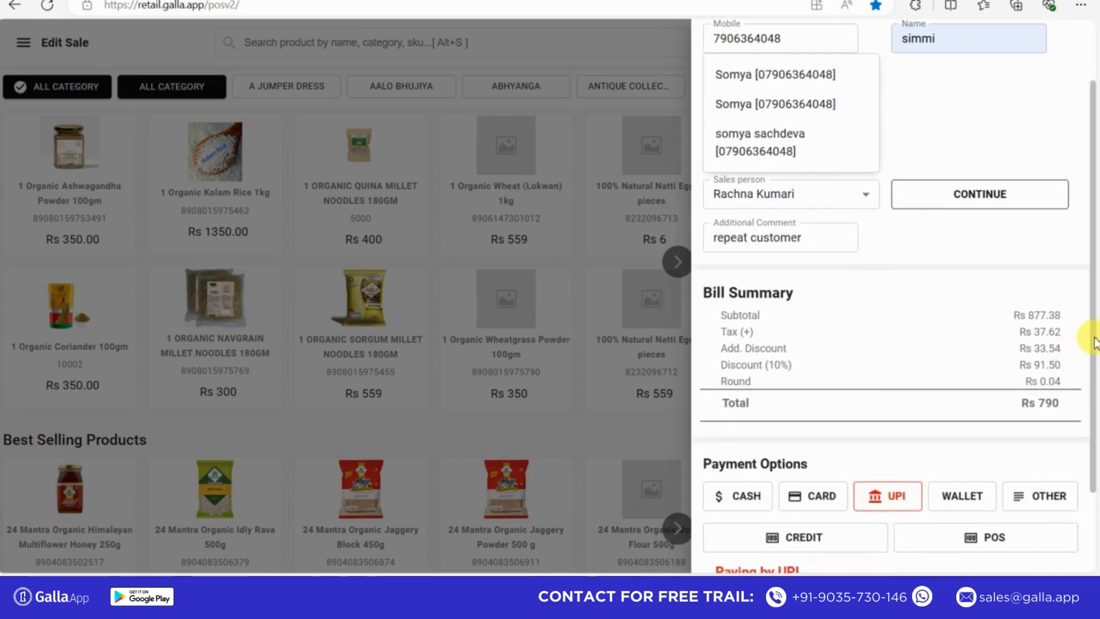
scroll(917, 502, "down", 2)
left_click(900, 525)
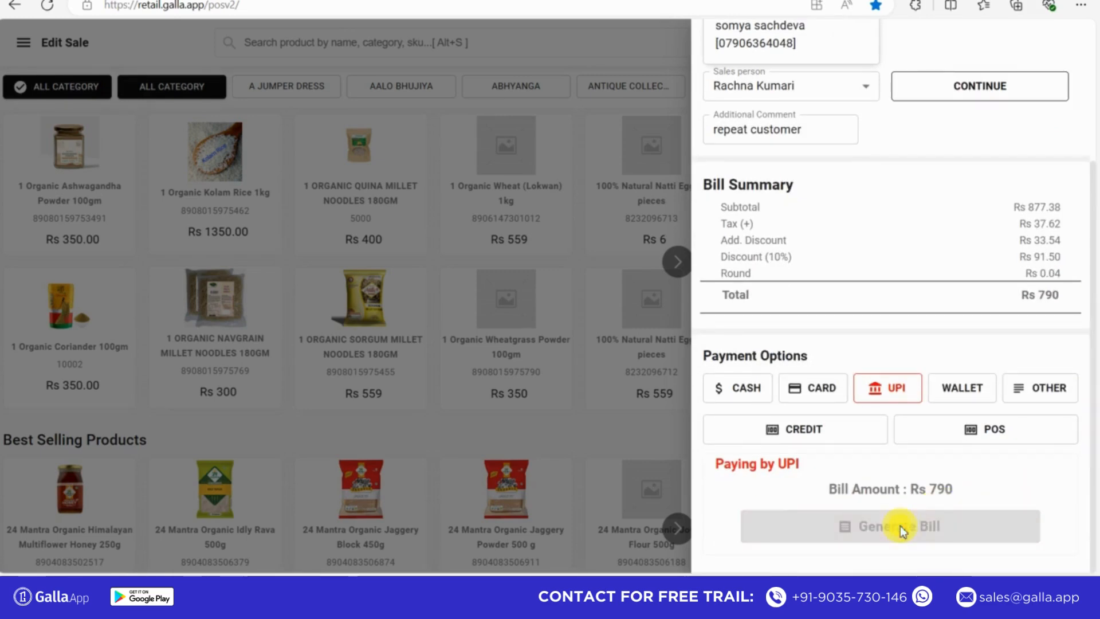
left_click(510, 360)
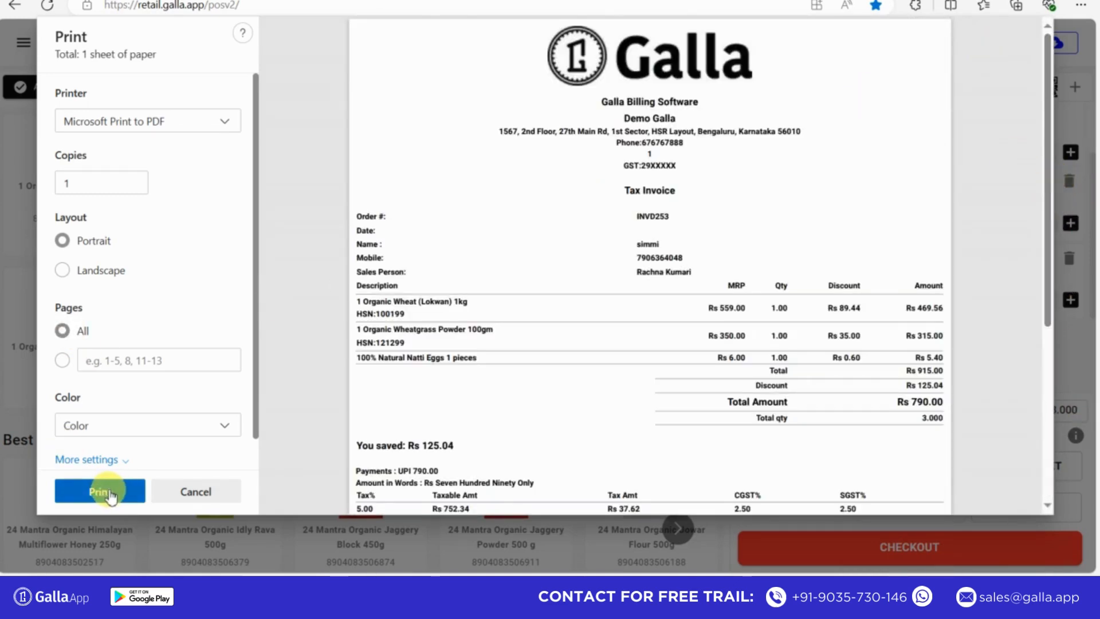
- Print the edited sale's invoice to PDF and save it on the Desktop as gddgfk
left_click(109, 494)
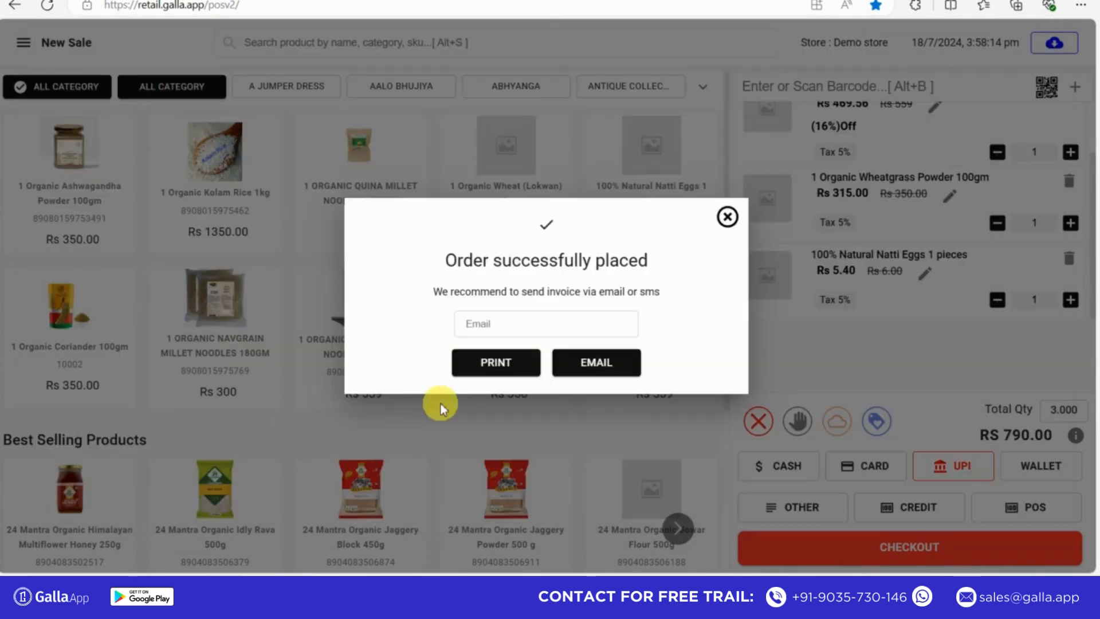
type("gddgfk")
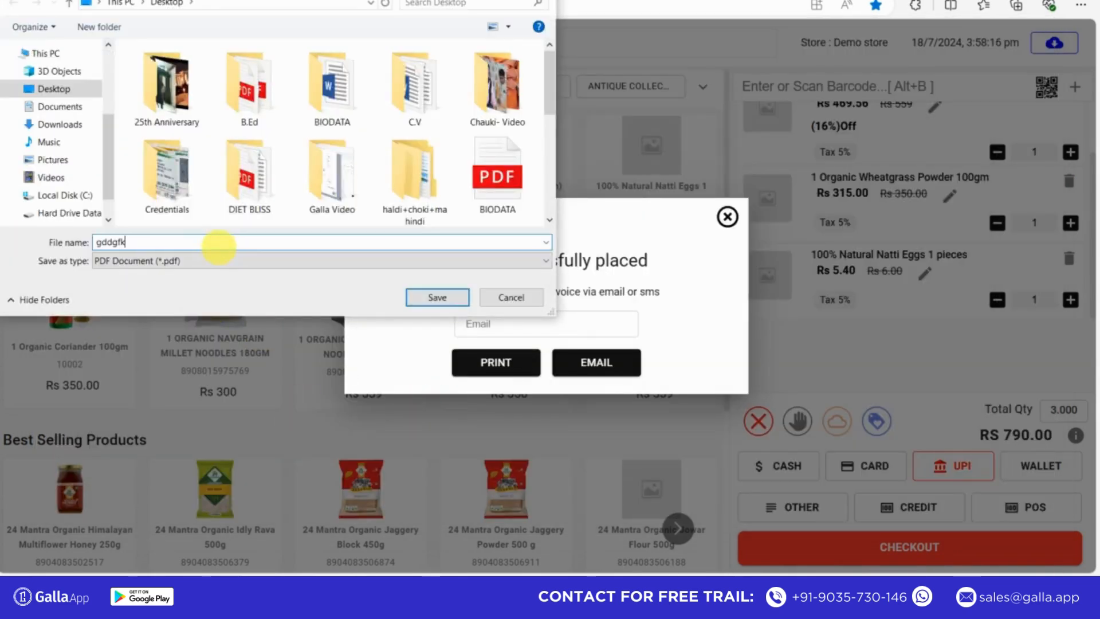
left_click(437, 298)
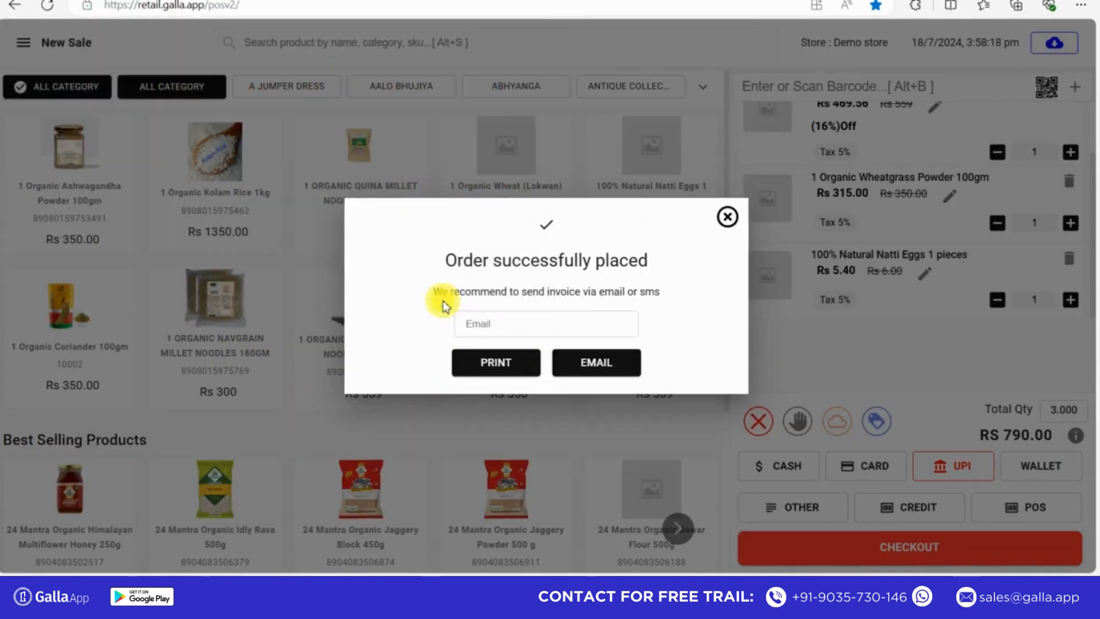
- Email the edited sale's invoice to the saved e-mail address and close the order confirmation
left_click(489, 322)
left_click(484, 373)
left_click(597, 363)
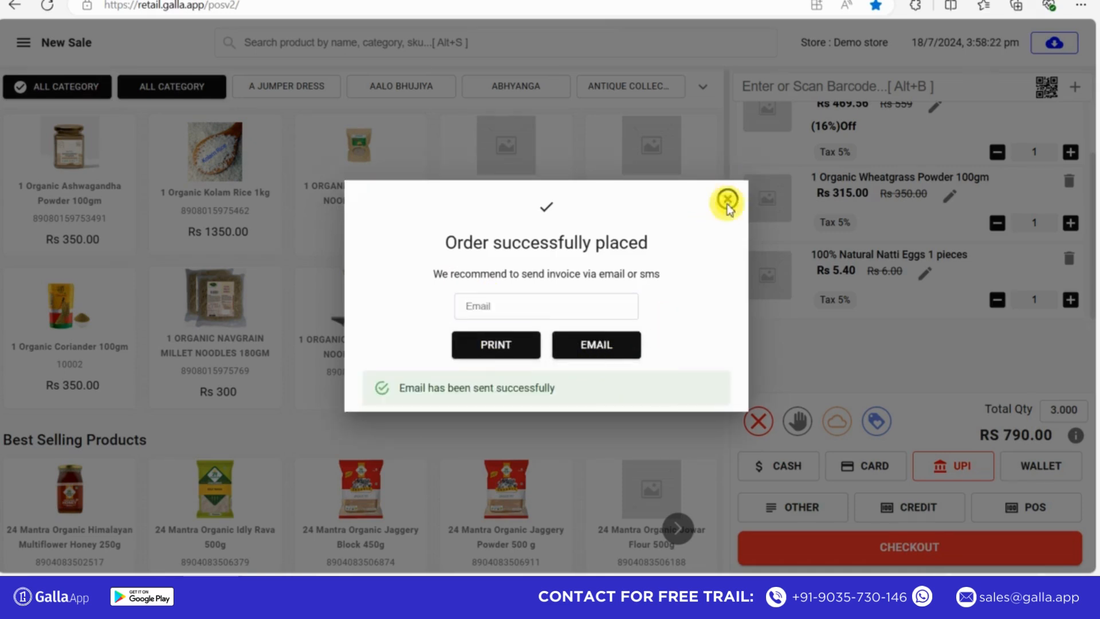
left_click(727, 200)
- Start an exchange and load the edited sale by its invoice number
left_click(24, 42)
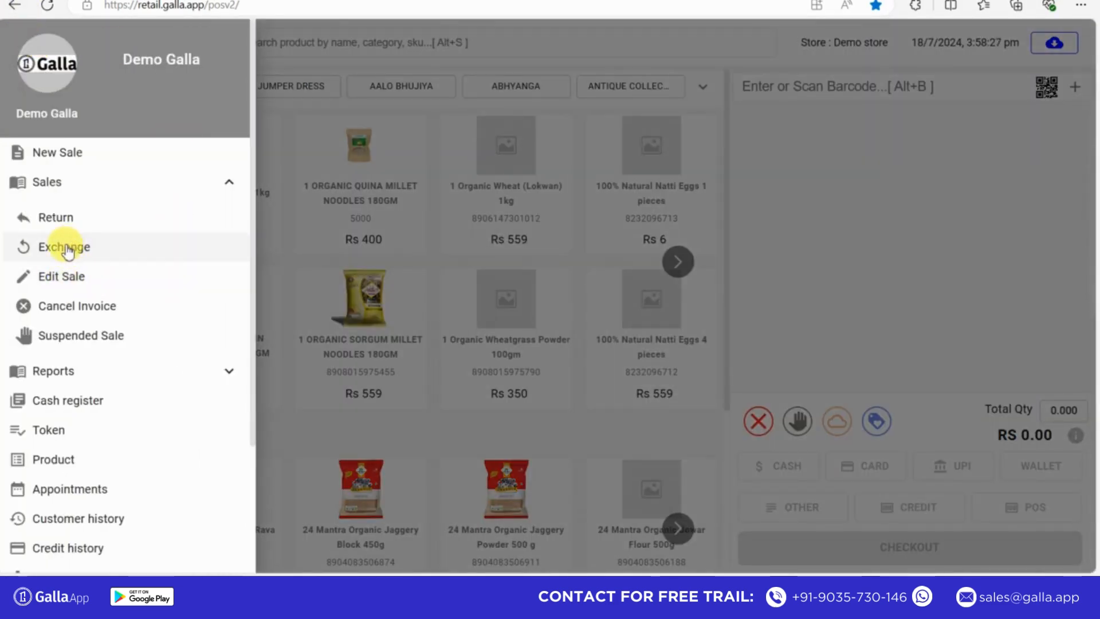
left_click(103, 249)
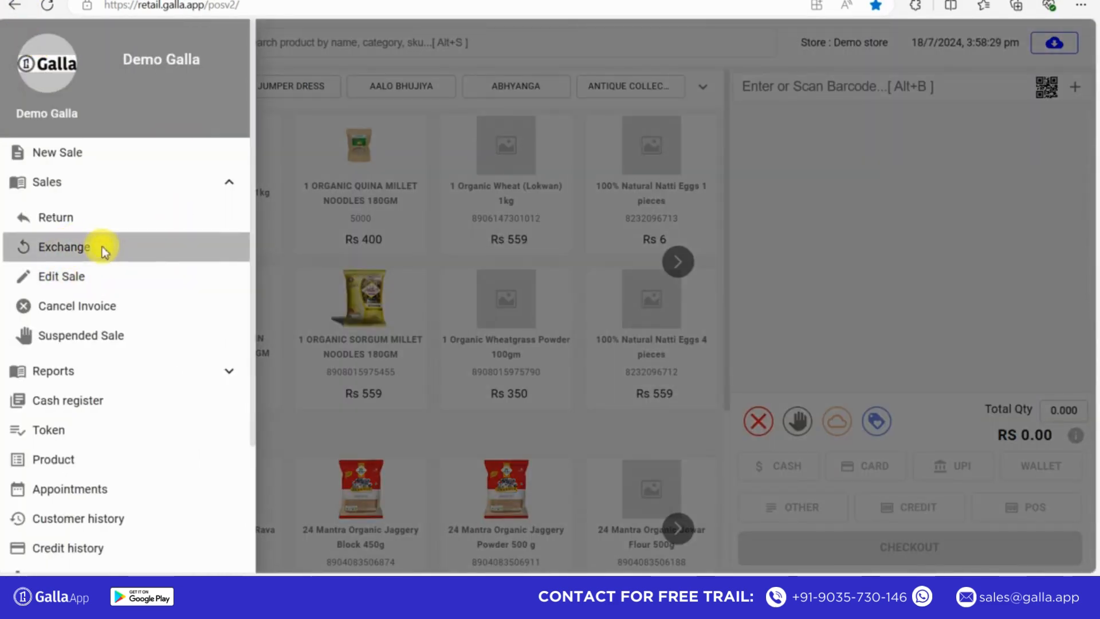
left_click(462, 345)
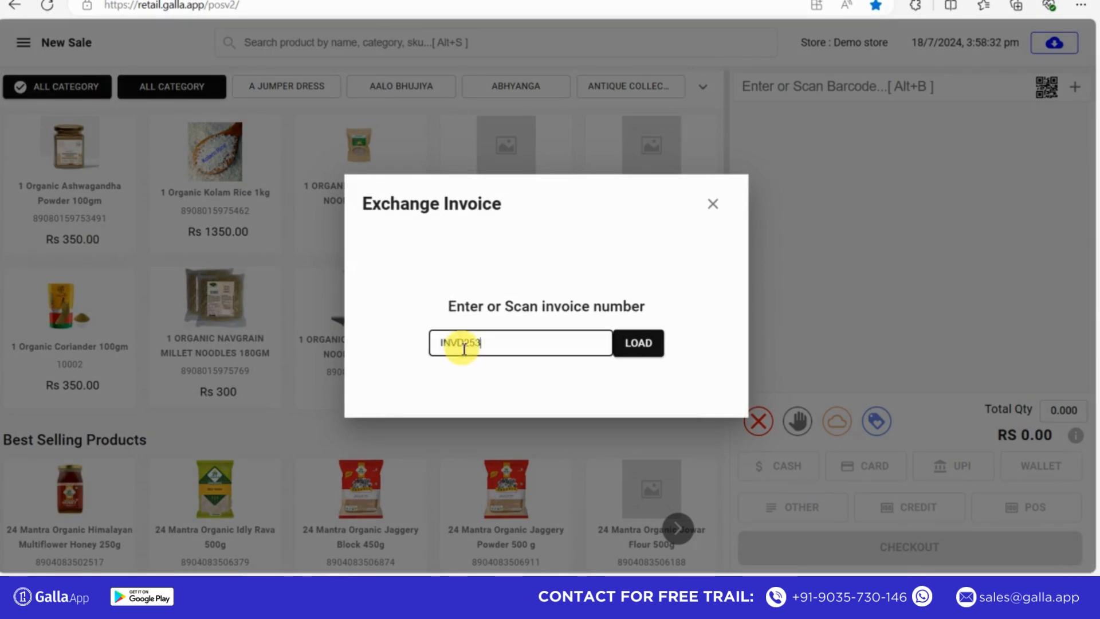
left_click(631, 347)
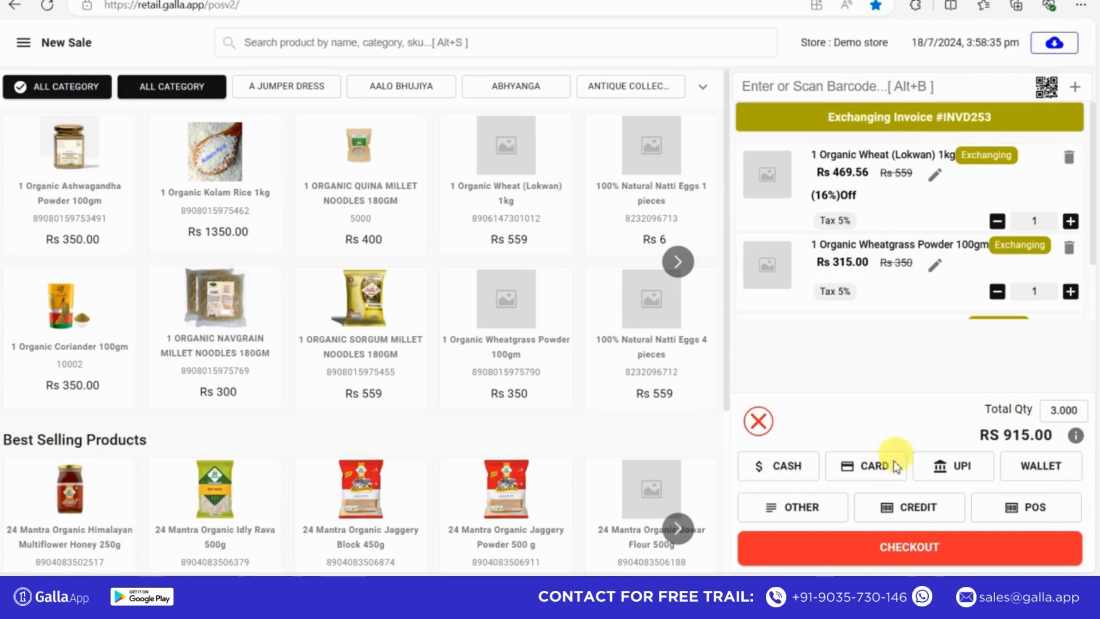
- Check out the exchange with UPI as the payment method, generate its bill, and dismiss the print preview without printing
left_click(875, 476)
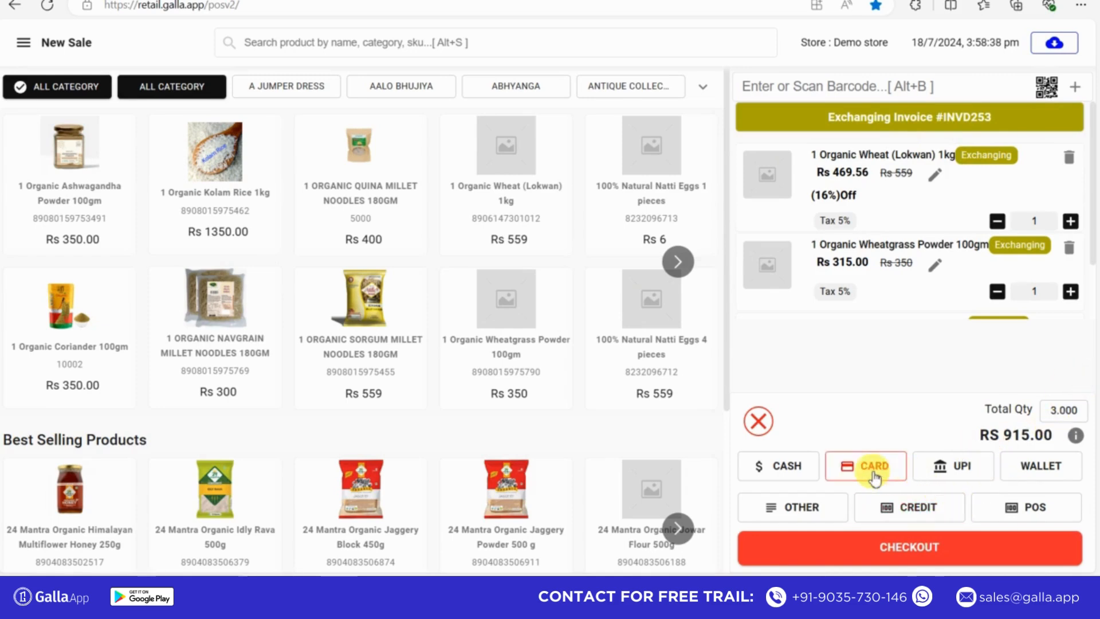
left_click(954, 465)
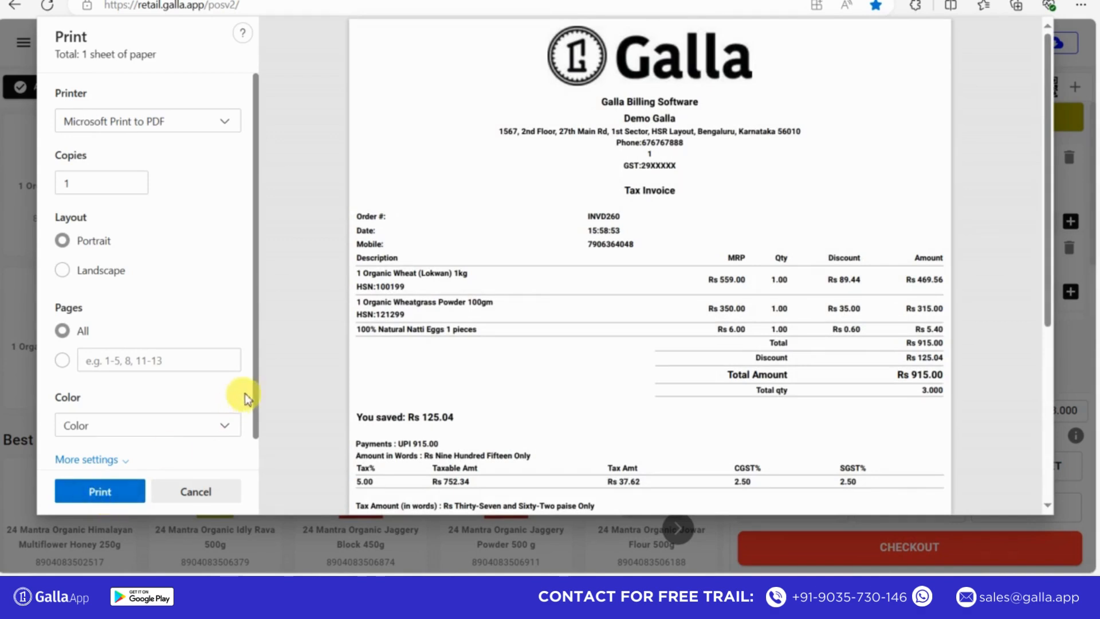
left_click(209, 497)
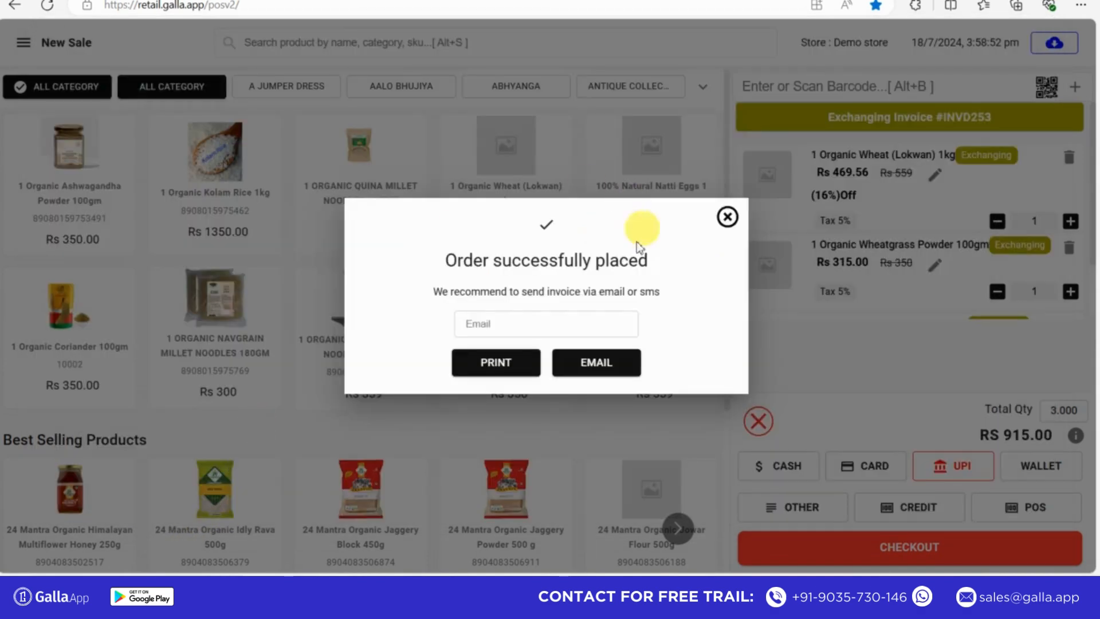
- Email the exchange invoice to the saved e-mail address and close the order confirmation
left_click(491, 322)
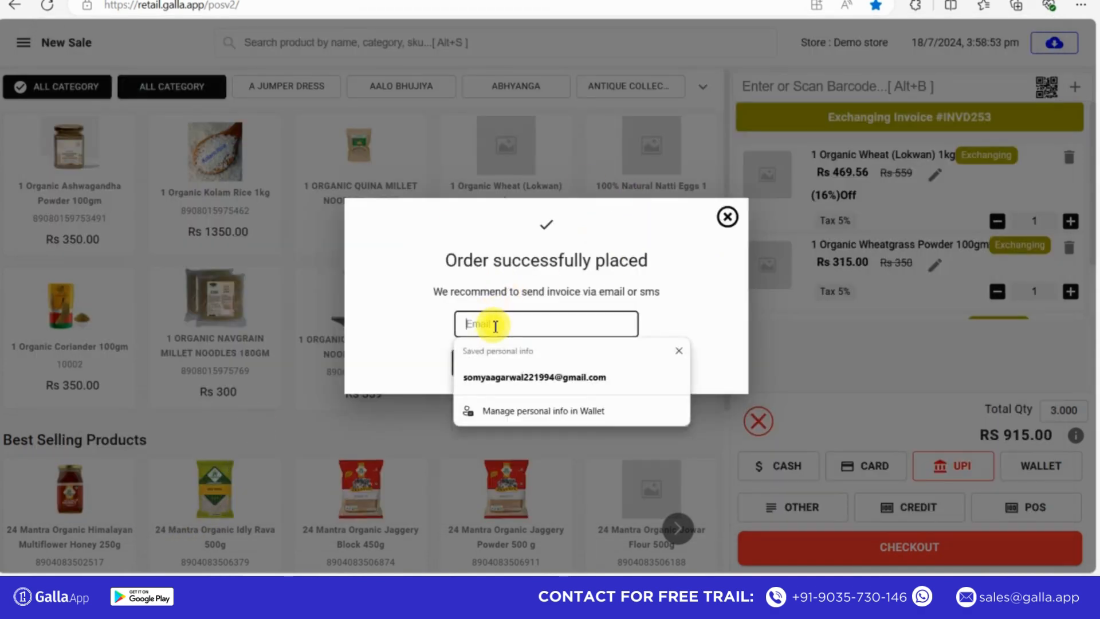
left_click(492, 378)
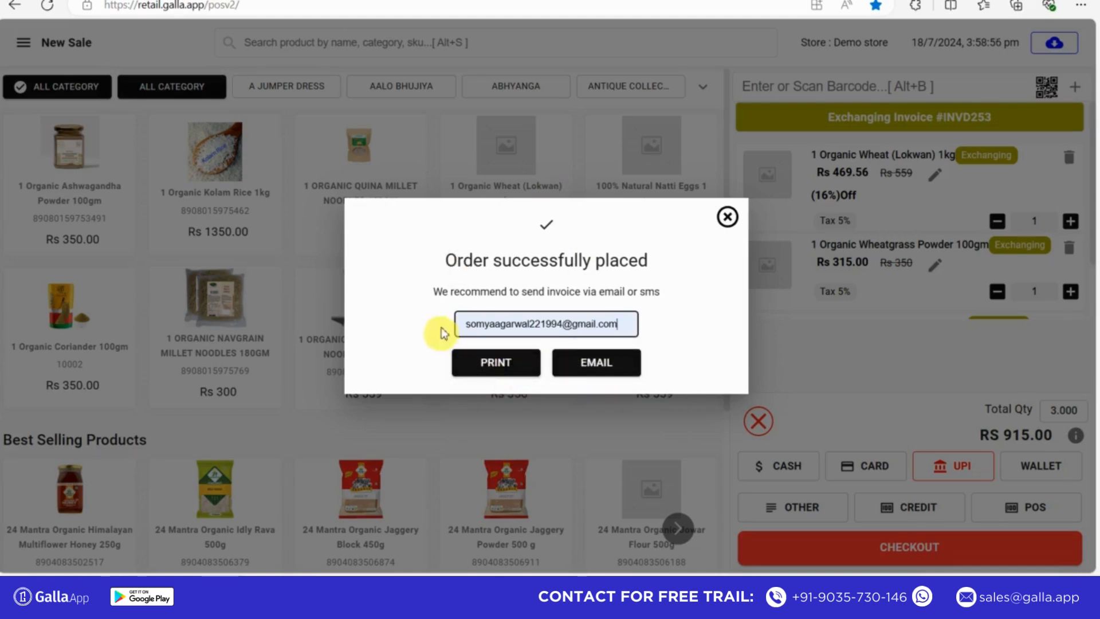
left_click(596, 362)
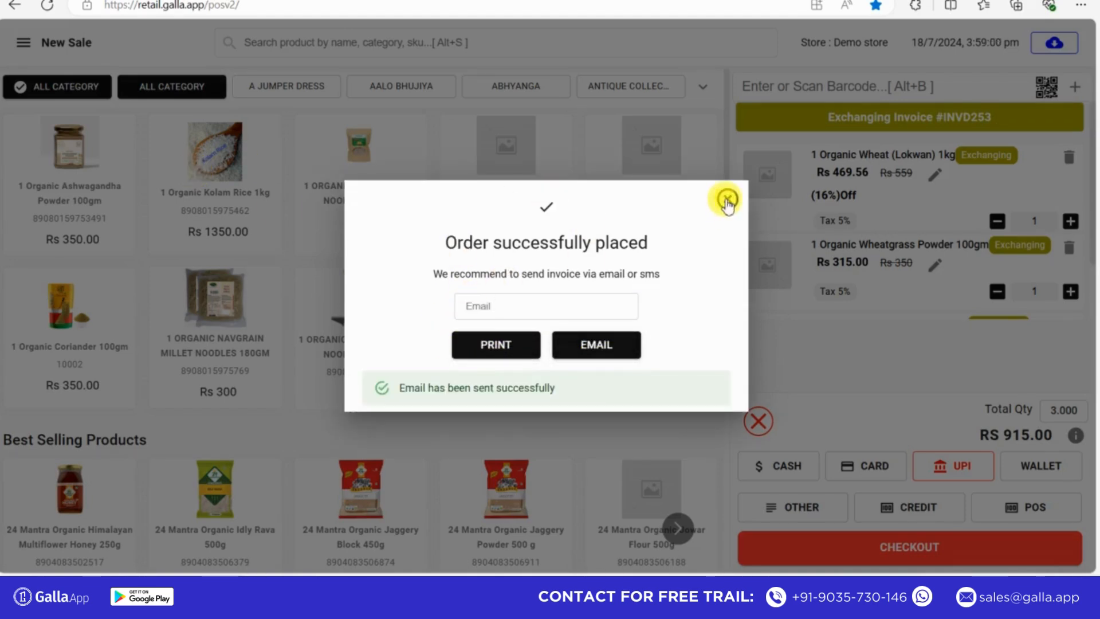
left_click(727, 199)
- Start a return with Complete Return off and load the edited sale by its invoice number
left_click(23, 43)
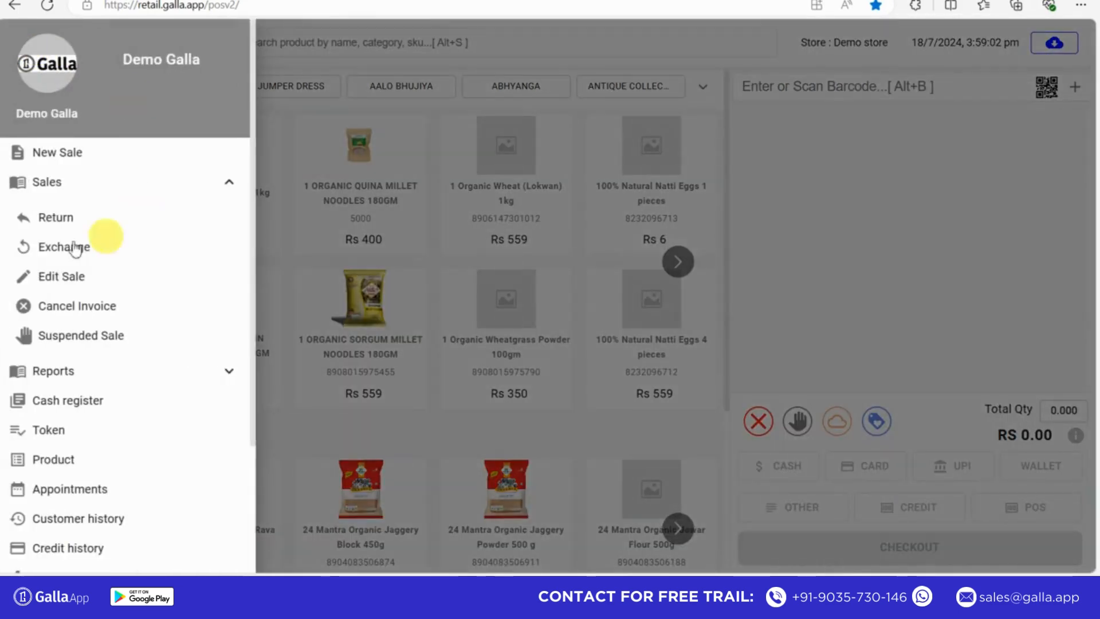
left_click(55, 223)
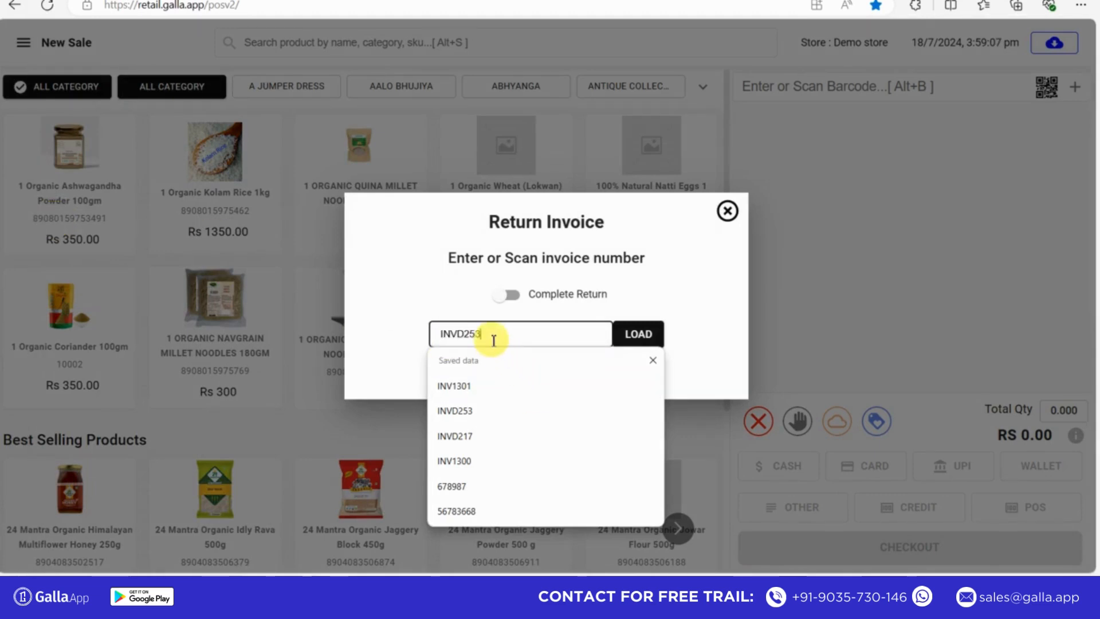
left_click(629, 337)
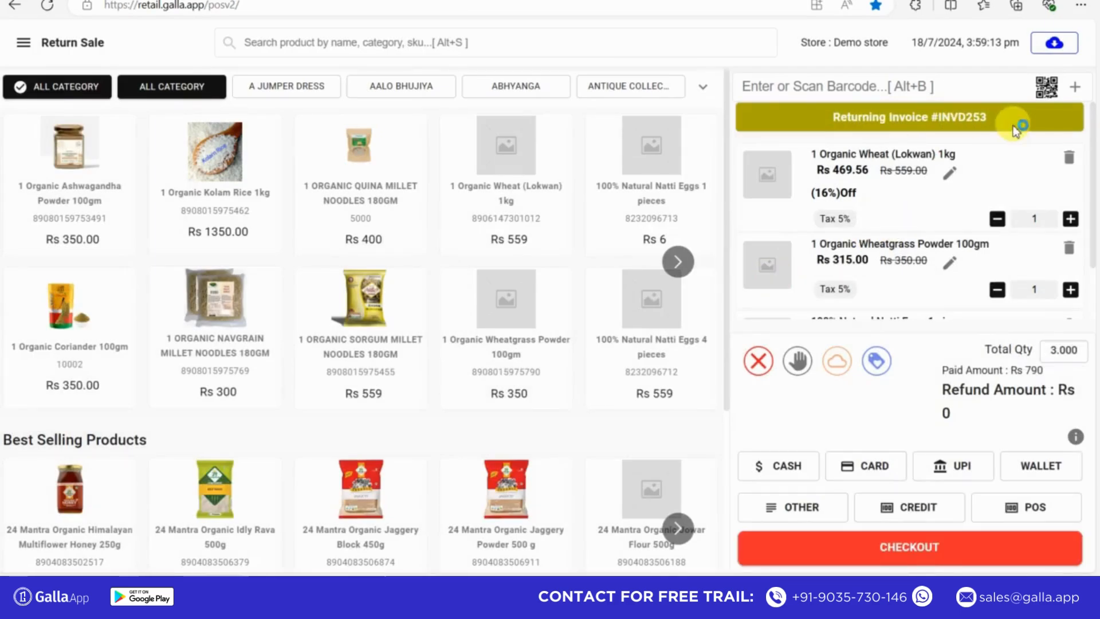
- Review the returned items, check out the return by UPI, generate its bill, and dismiss the print preview without printing
scroll(1094, 182, "down", 3)
scroll(1077, 114, "up", 3)
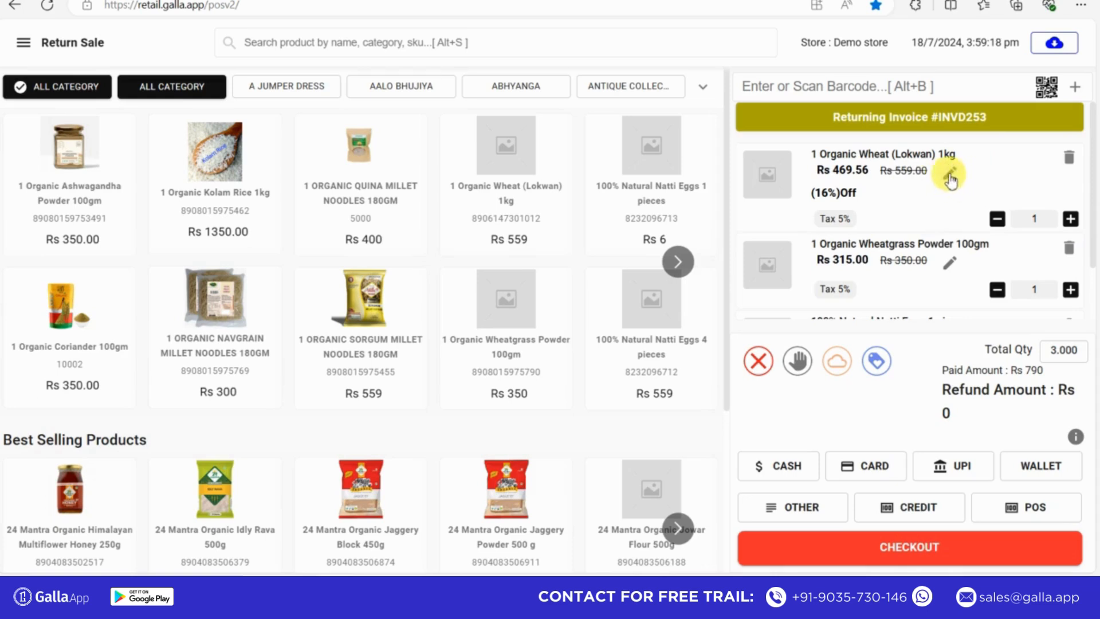
scroll(1095, 178, "down", 1)
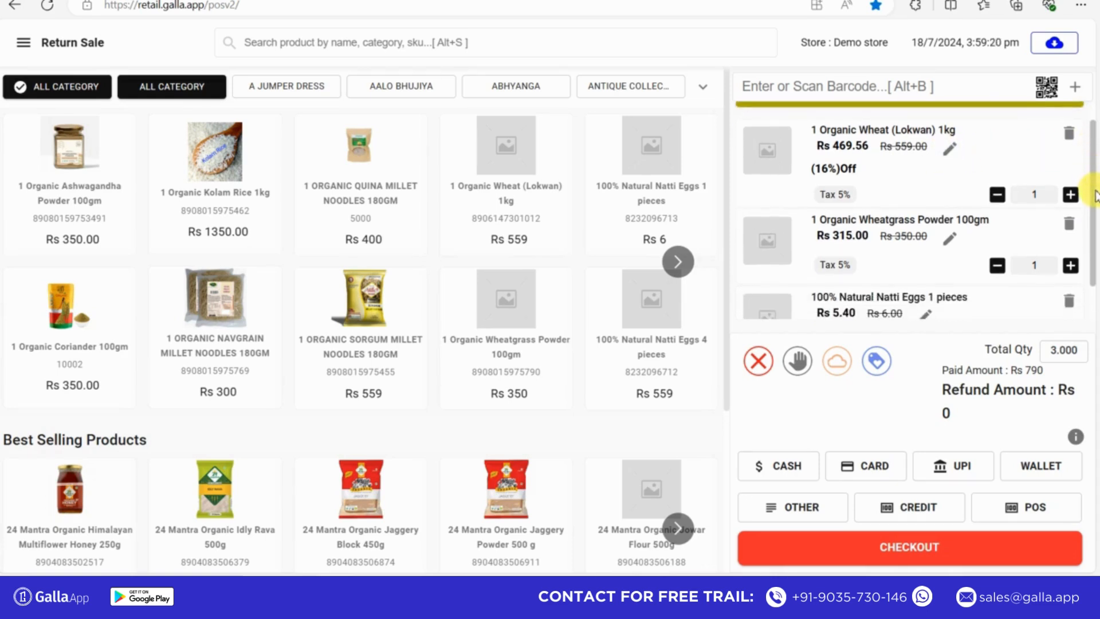
scroll(1091, 201, "down", 2)
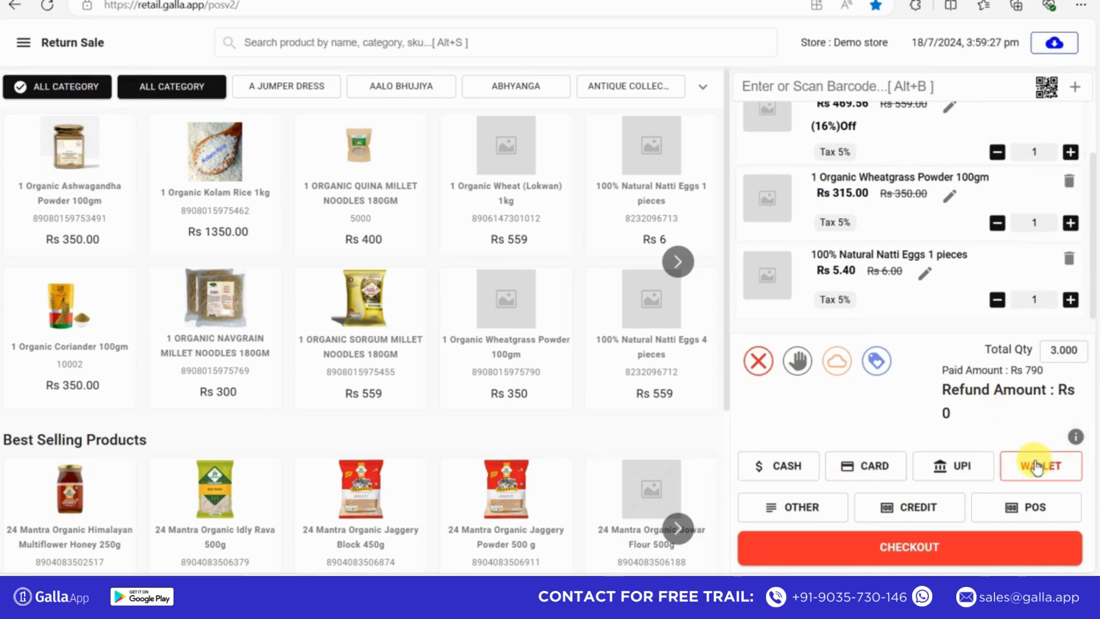
left_click(962, 467)
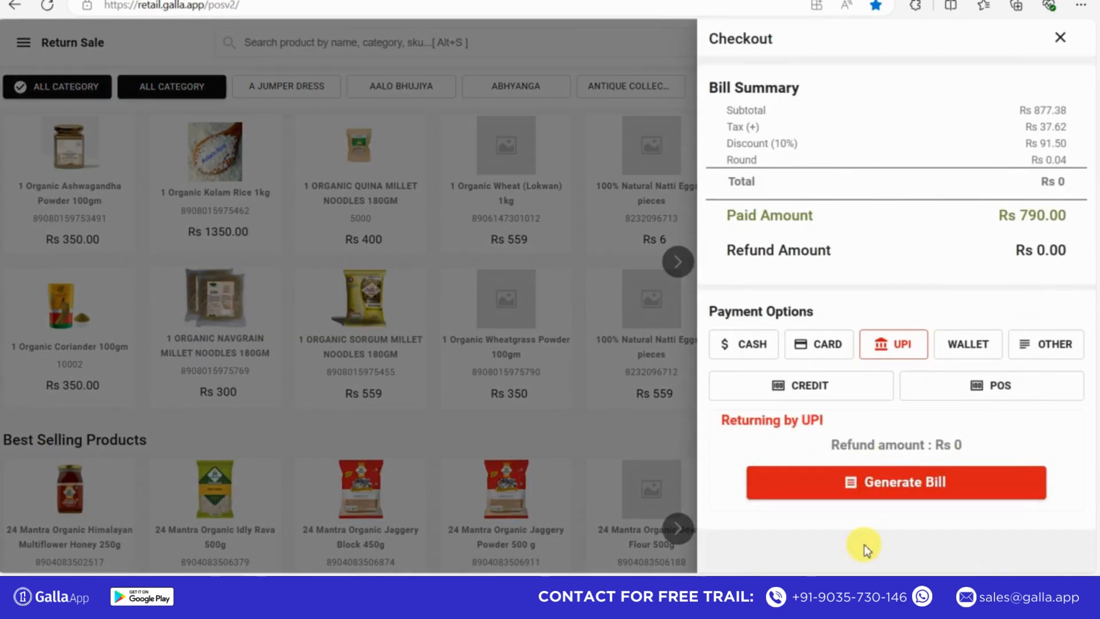
left_click(910, 494)
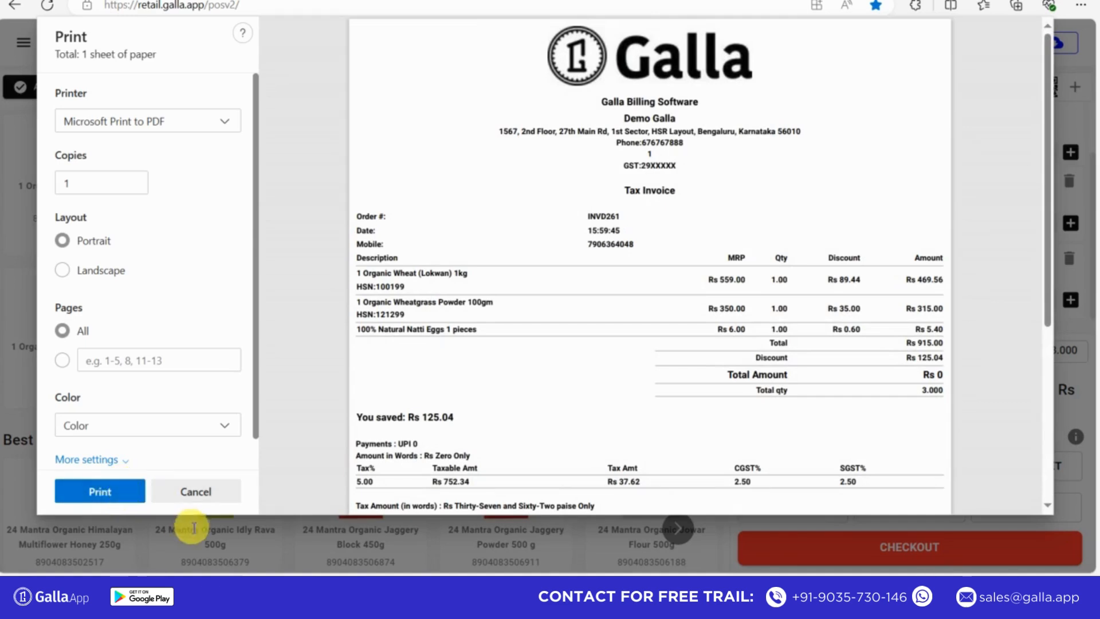
left_click(188, 494)
- Email the return invoice to the saved e-mail address and close the order confirmation
left_click(490, 328)
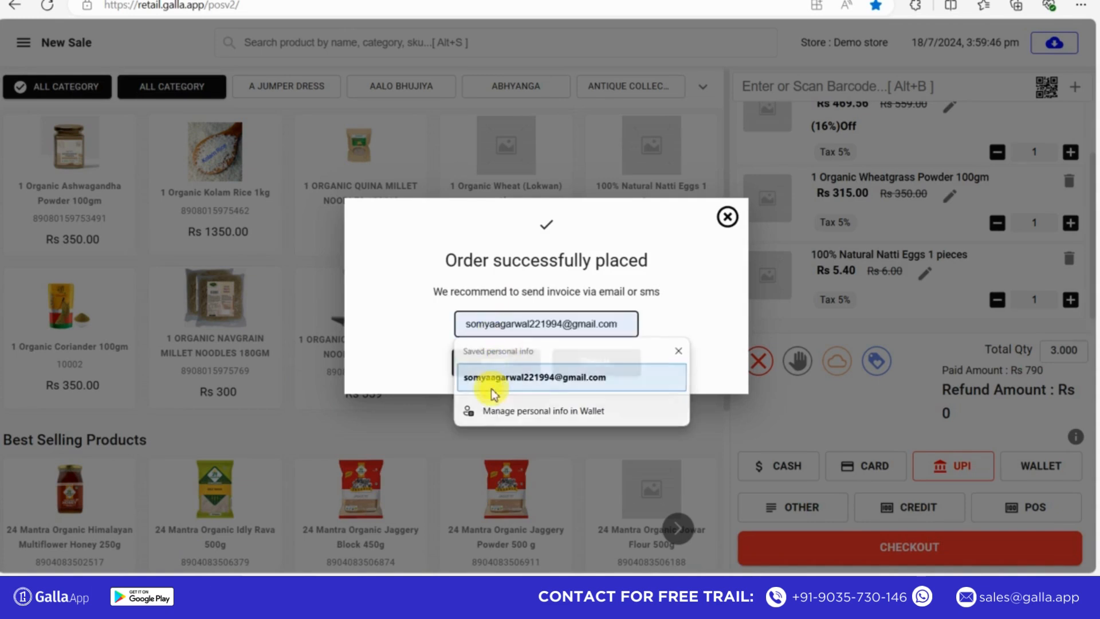
left_click(491, 379)
left_click(588, 366)
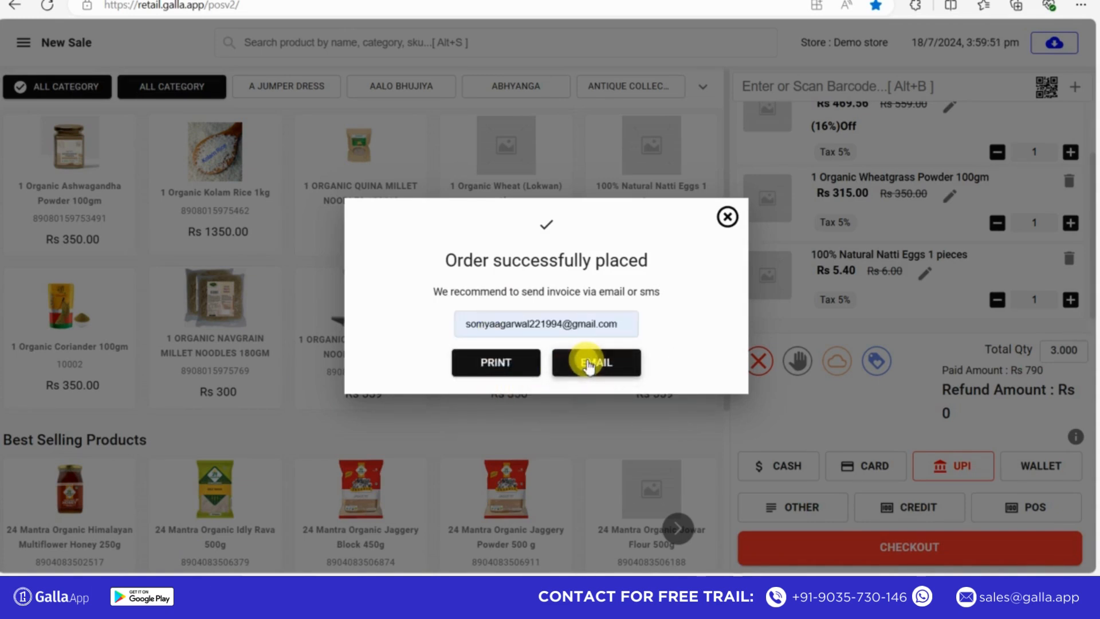
left_click(726, 220)
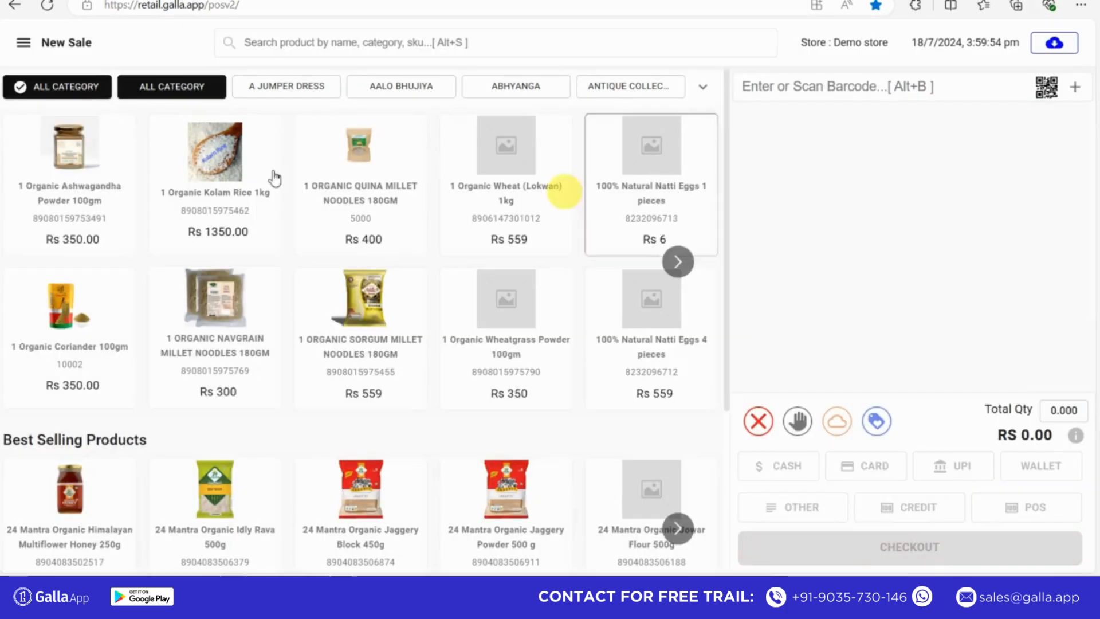
- Load the edited sale's invoice for cancellation, cancel it, and close the confirmation
left_click(22, 46)
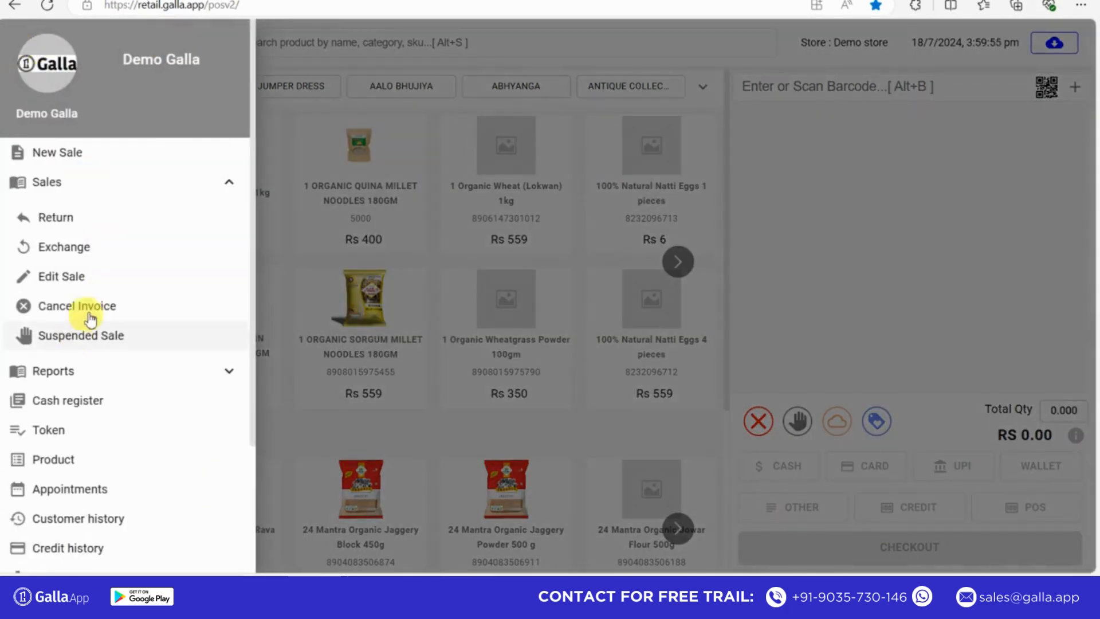
left_click(120, 307)
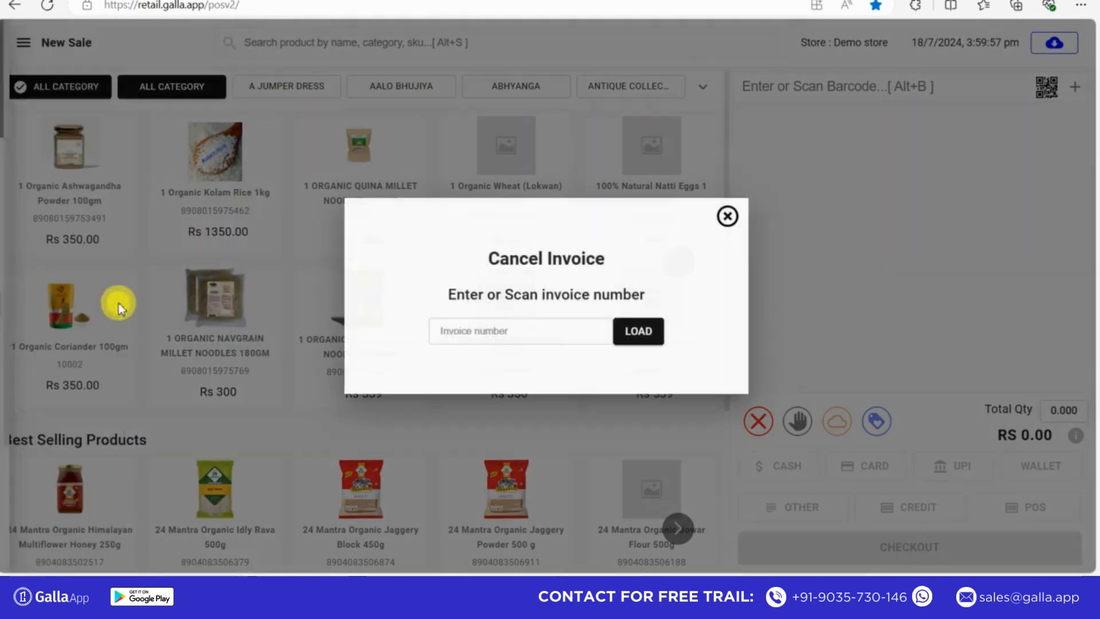
left_click(463, 330)
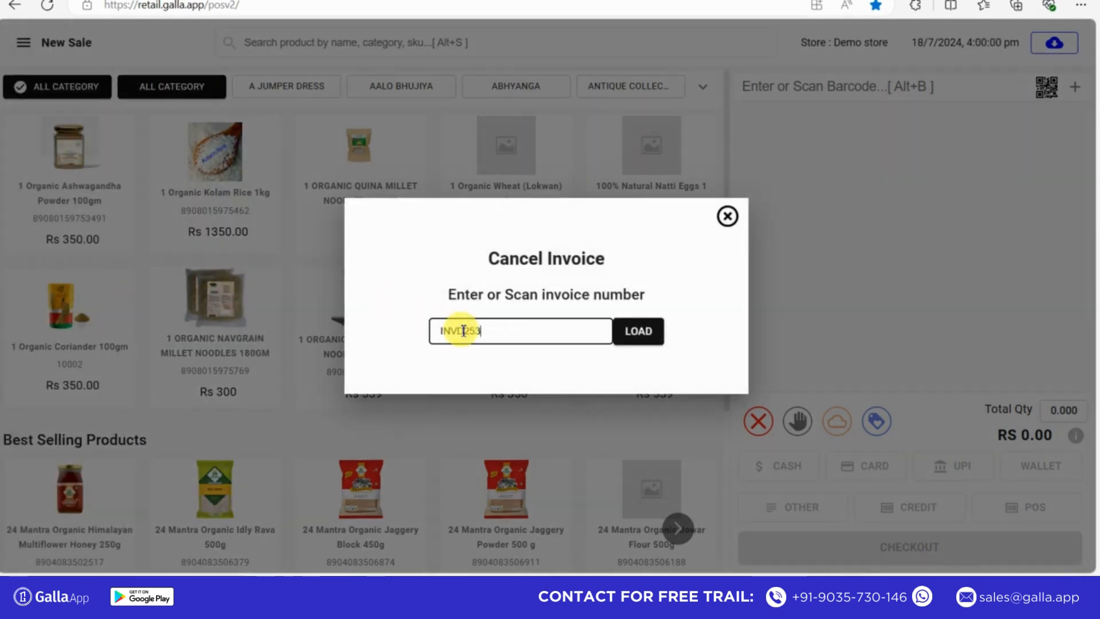
left_click(638, 332)
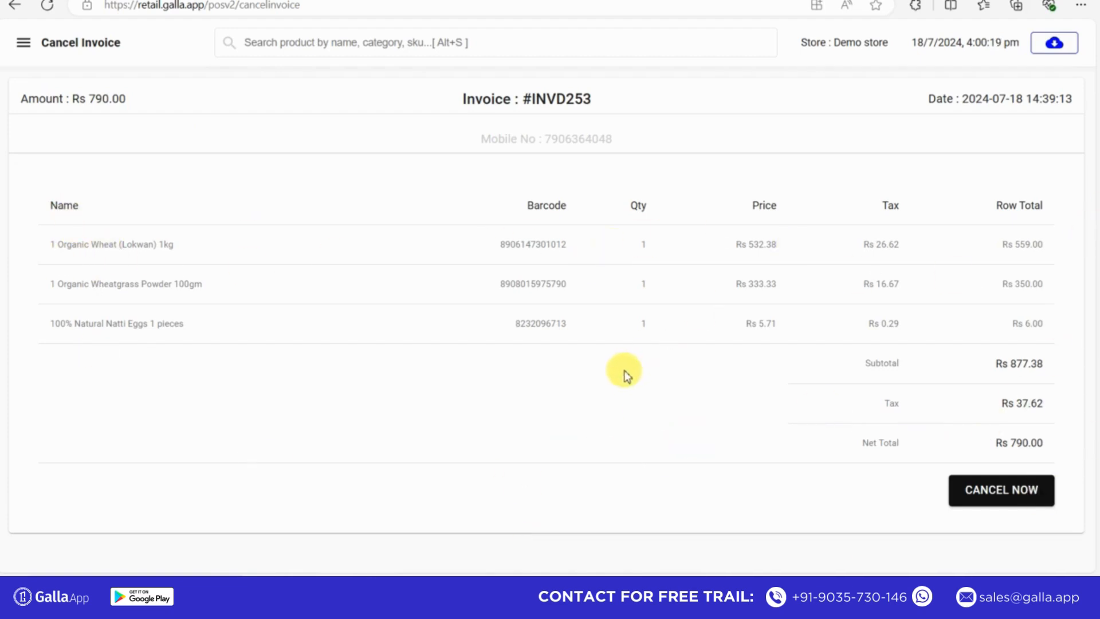
left_click(1007, 498)
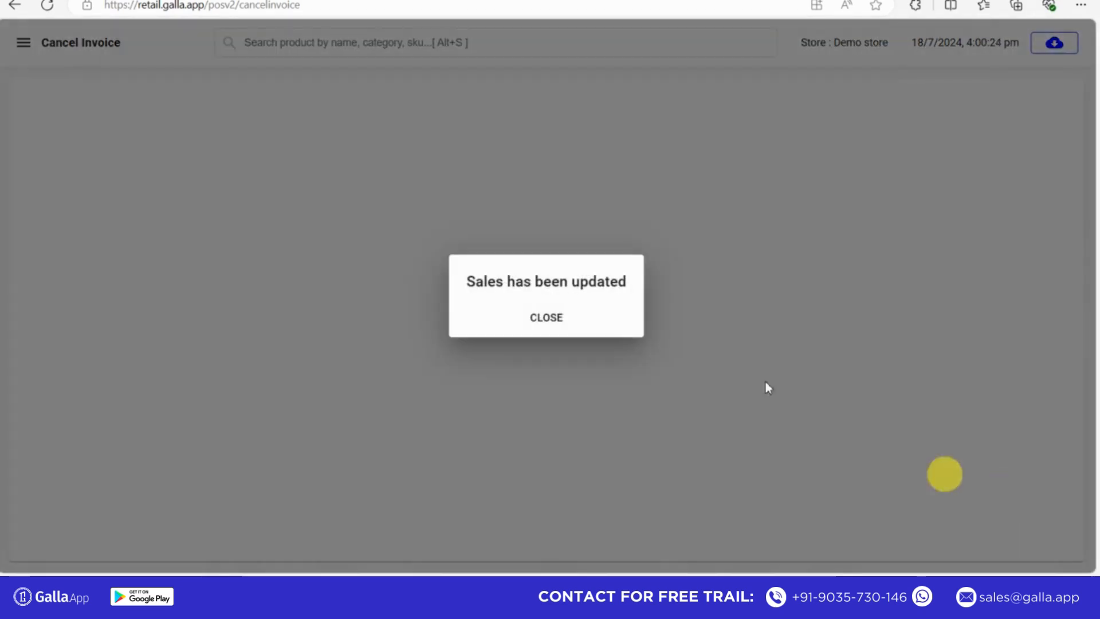
left_click(556, 323)
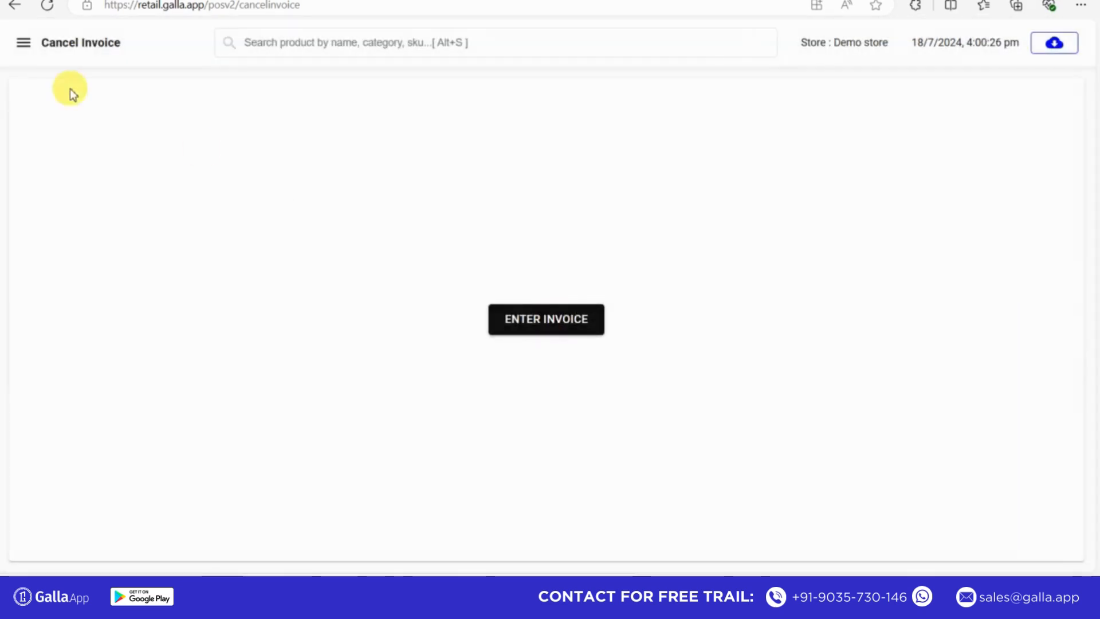
- Try to load the already cancelled invoice for cancellation again, dismiss the message, and bring up the list of POS sections
left_click(26, 51)
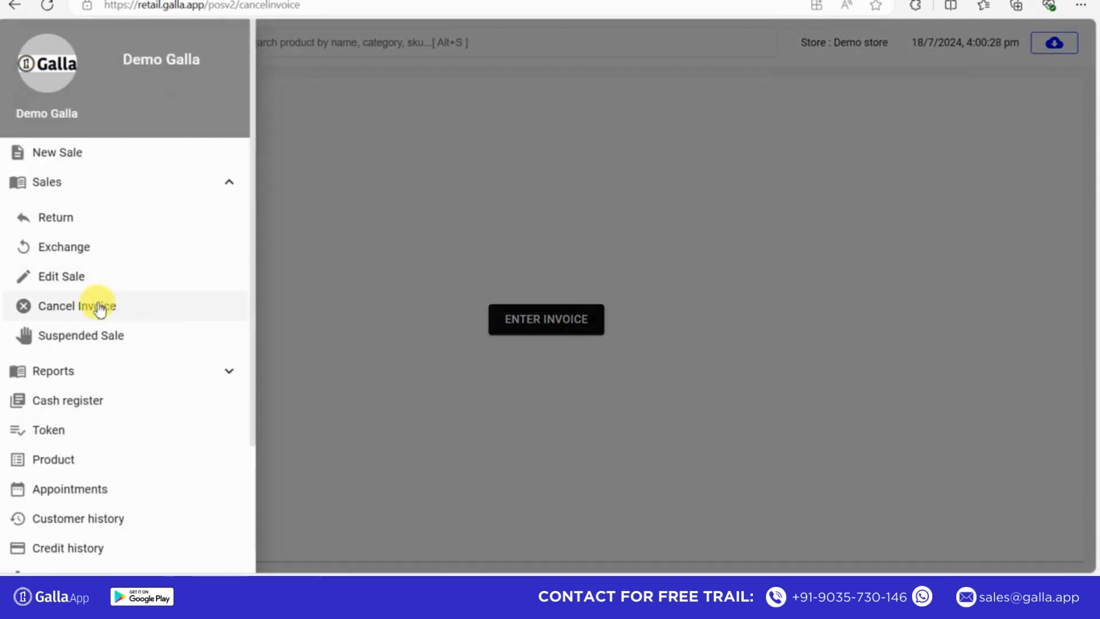
left_click(98, 302)
left_click(469, 332)
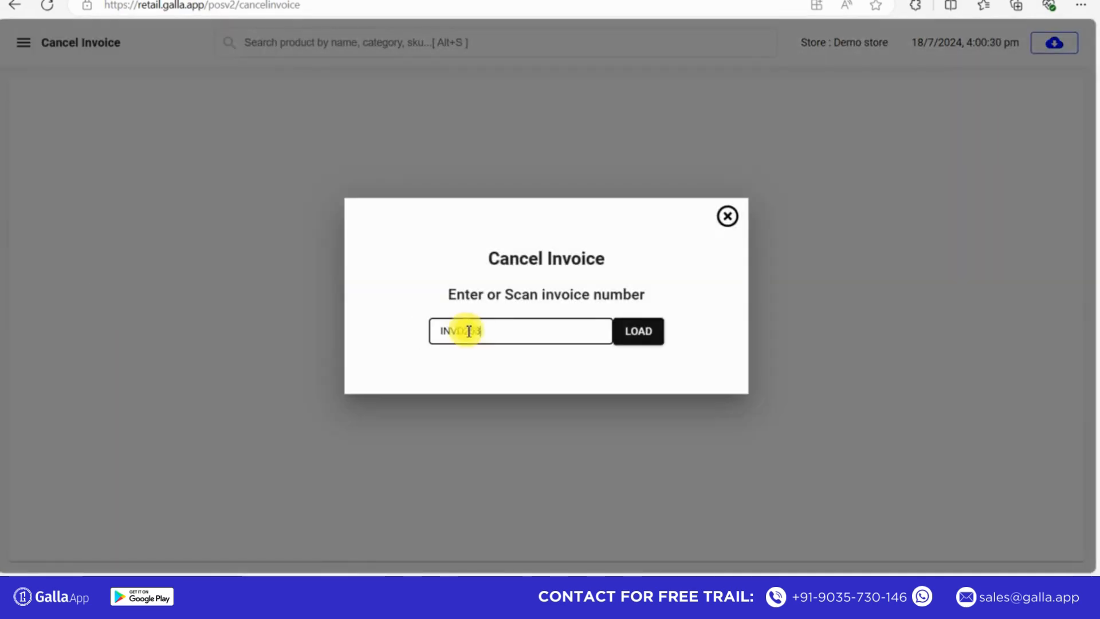
type("INVD253")
left_click(639, 331)
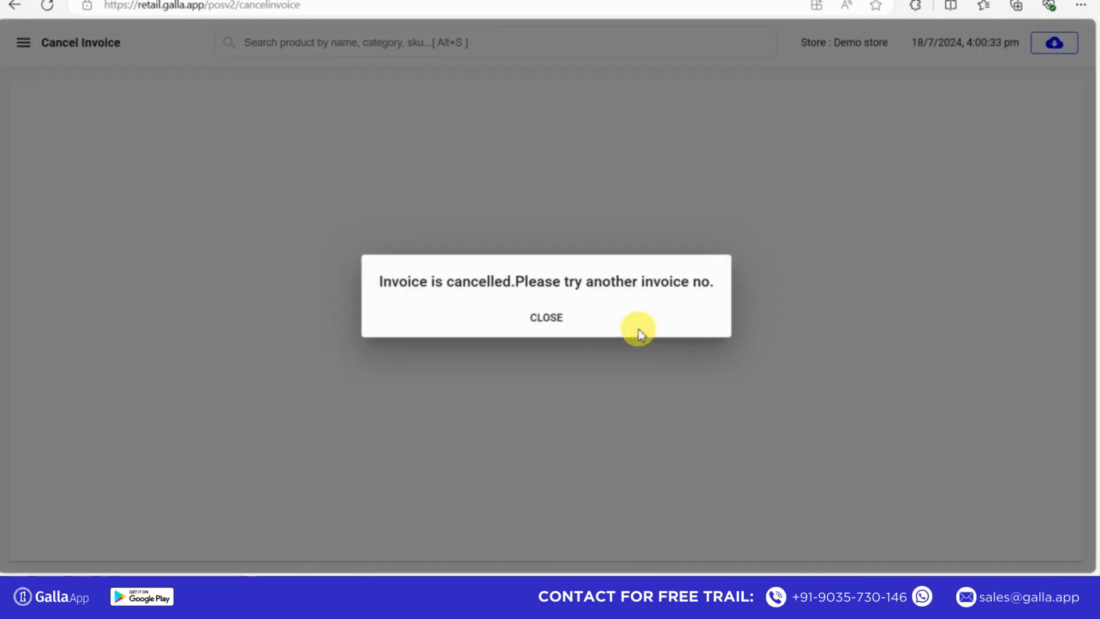
left_click(545, 317)
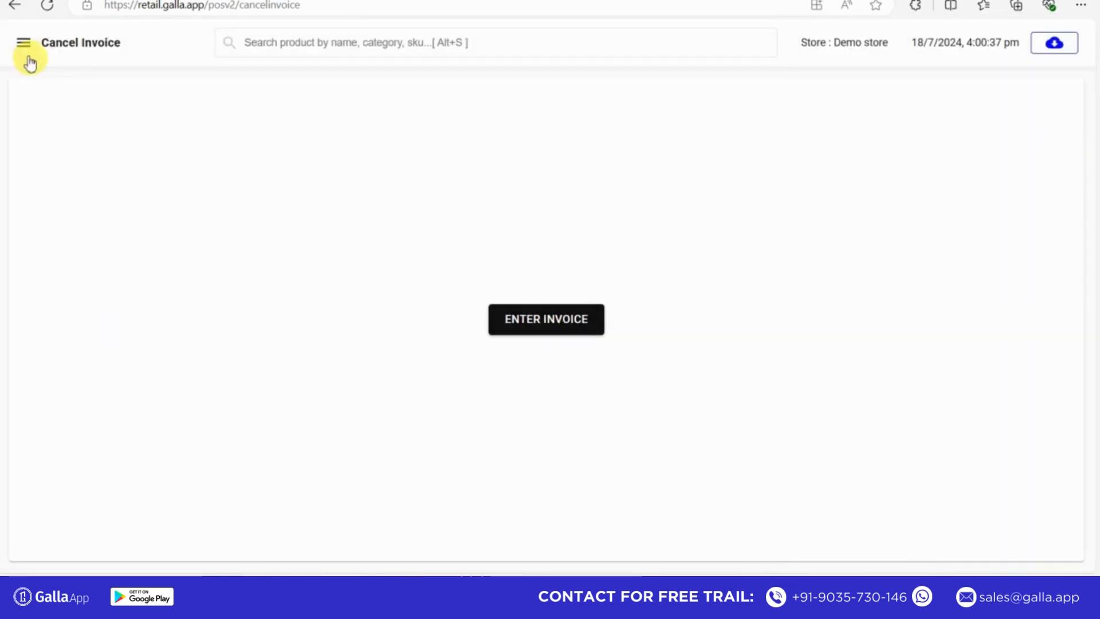
left_click(23, 44)
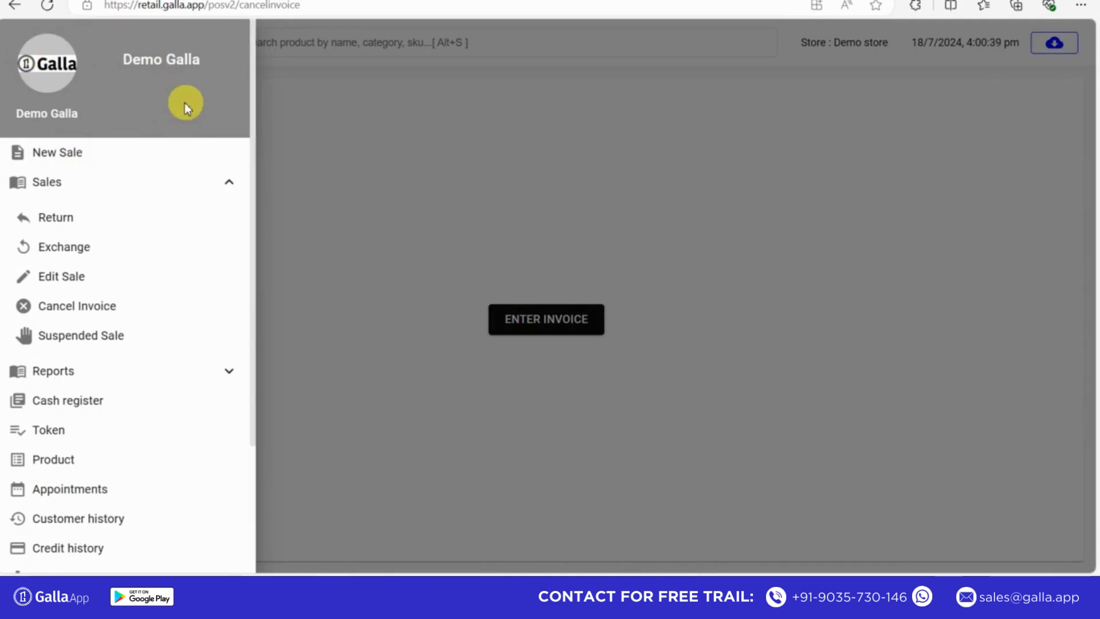